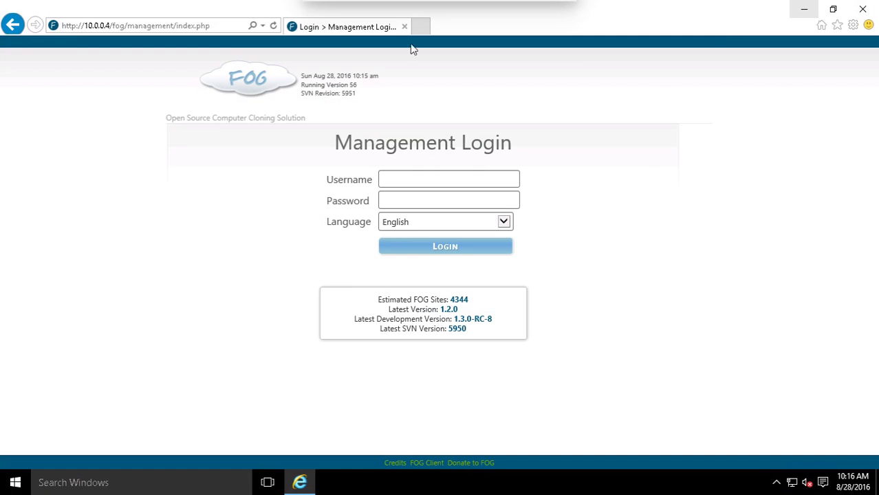
# Minimize the FOG management login window to show the desktop.
pyautogui.click(805, 12)
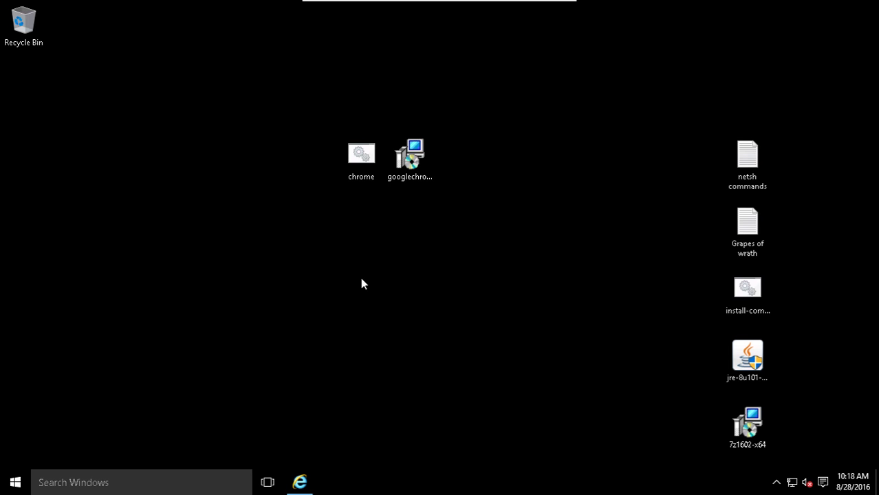
pyautogui.moveTo(447, 279); pyautogui.dragTo(556, 306)
pyautogui.click(416, 165)
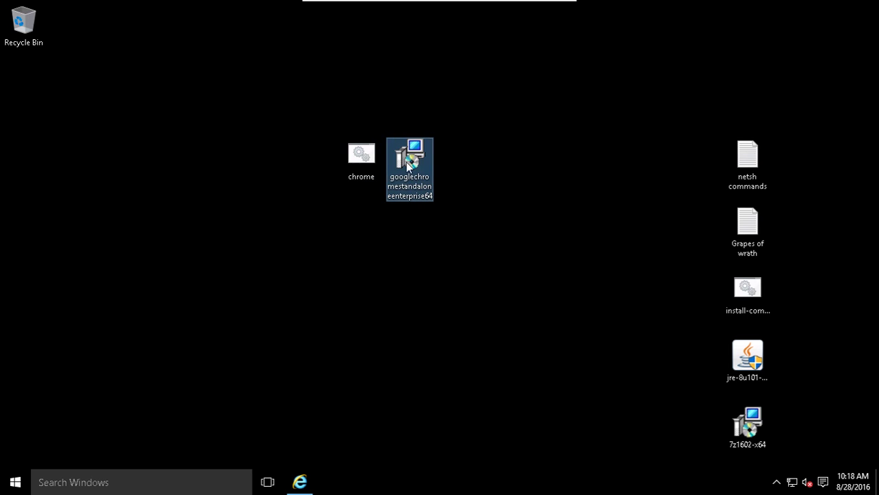
pyautogui.click(463, 228)
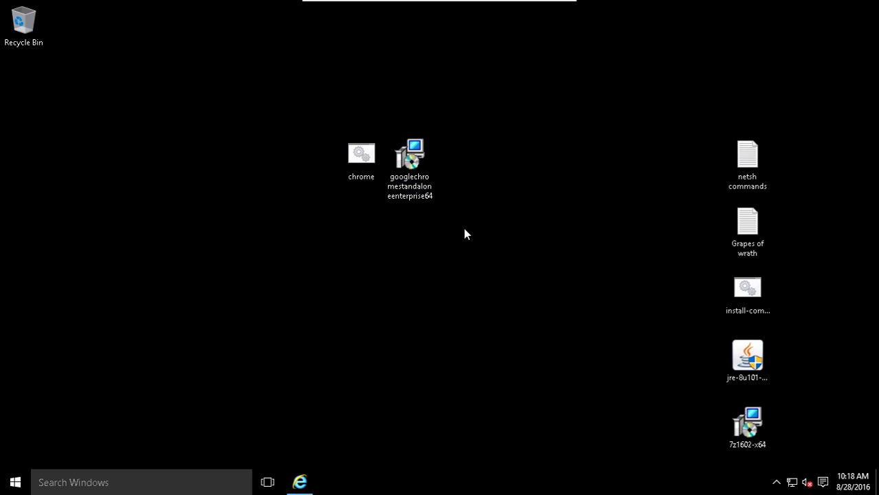
pyautogui.click(425, 182)
pyautogui.keyDown('ctrl'); pyautogui.click(359, 160); pyautogui.keyUp('ctrl')
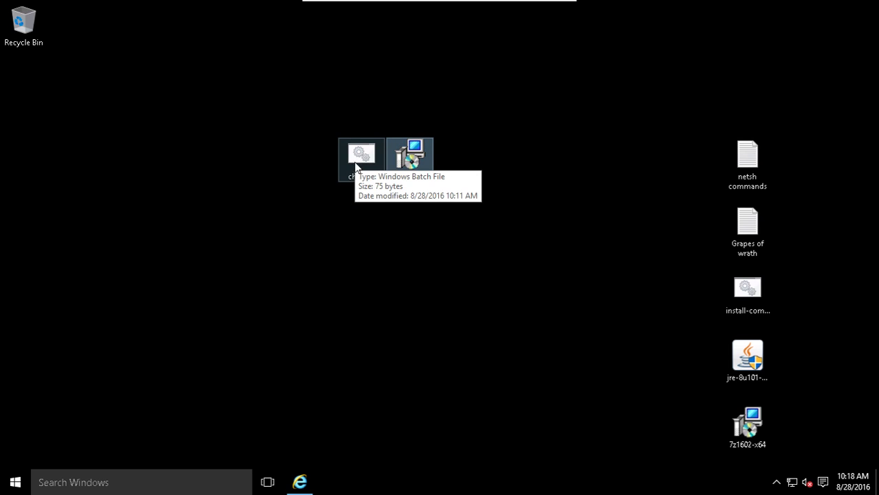
pyautogui.click(354, 164)
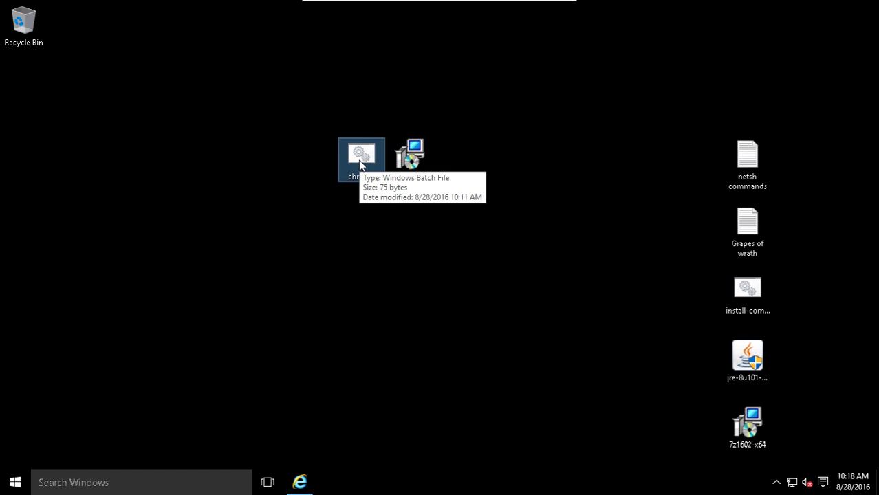
pyautogui.keyDown('ctrl'); pyautogui.click(416, 177); pyautogui.keyUp('ctrl')
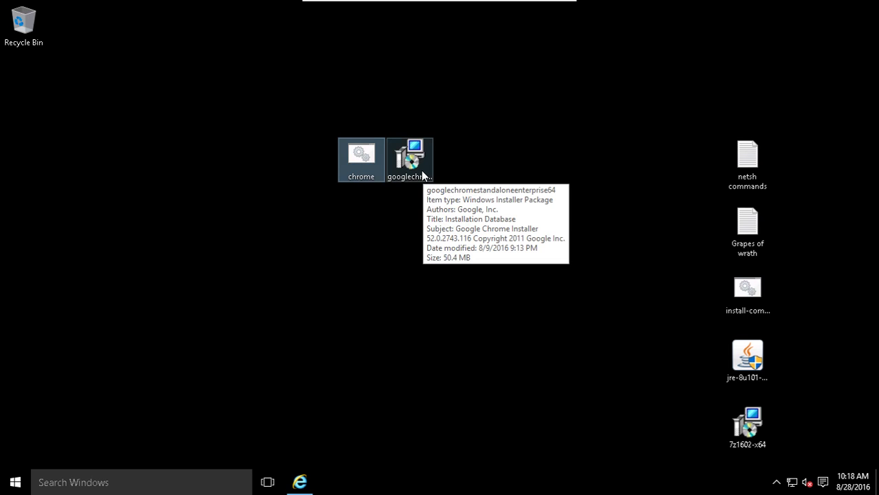
pyautogui.keyDown('ctrl'); pyautogui.click(412, 168); pyautogui.keyUp('ctrl')
pyautogui.moveTo(375, 225); pyautogui.dragTo(455, 245)
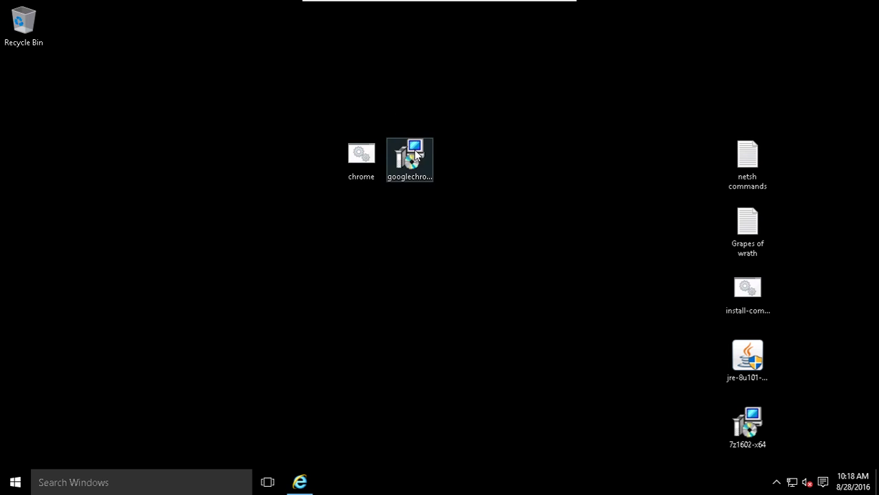
pyautogui.click(416, 196)
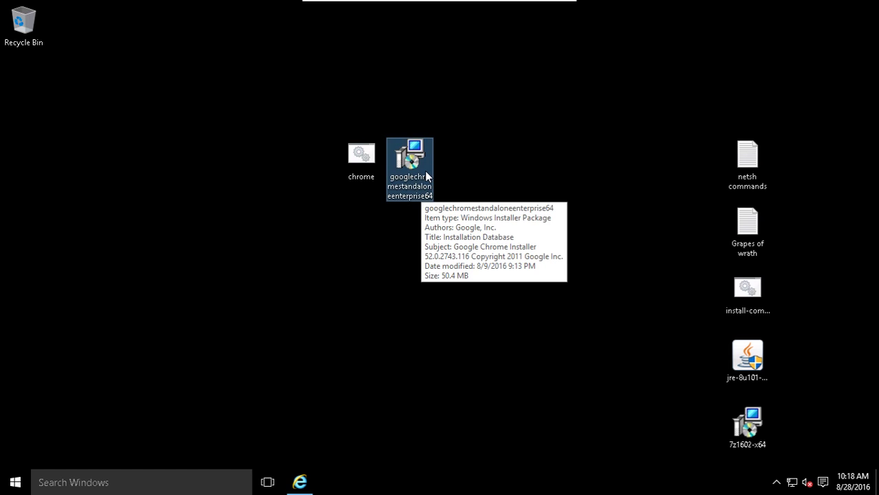
# Open the chrome batch file on the desktop for editing in Notepad.
pyautogui.click(355, 154)
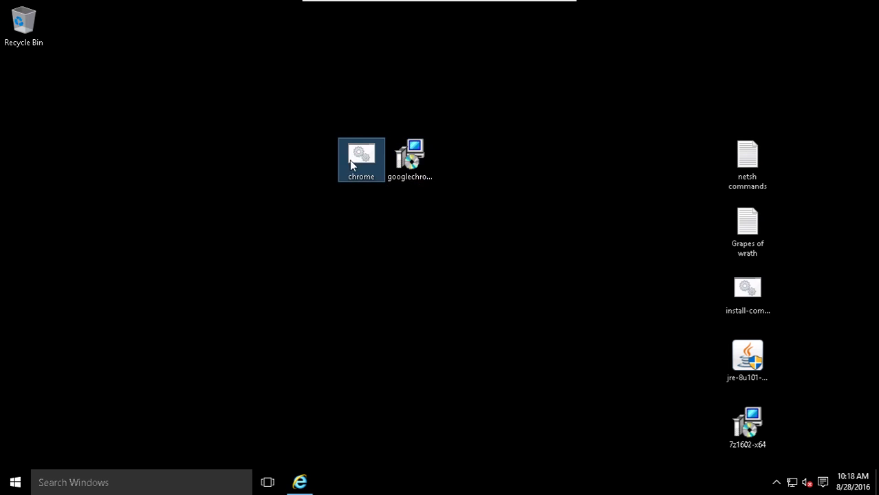
pyautogui.rightClick(355, 151)
pyautogui.click(409, 176)
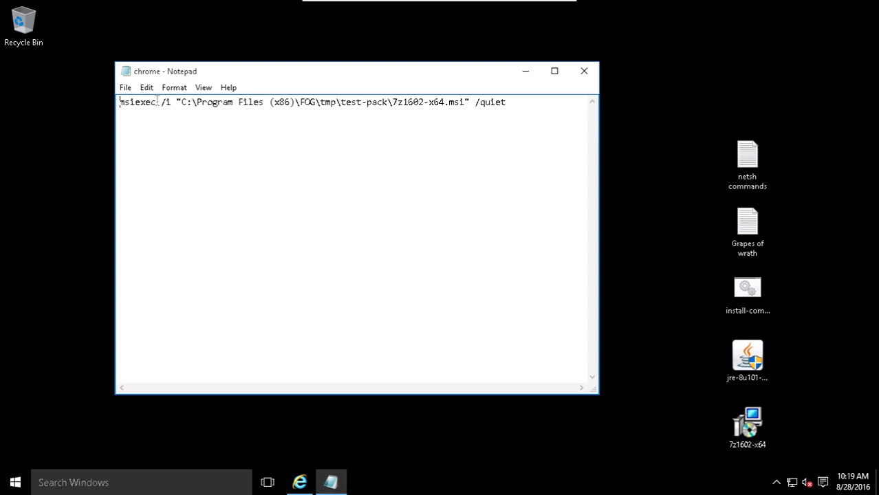
# Examine the msiexec command in the batch file: the installer path, the FOG tmp folder, the test-pack folder name and the /quiet switch.
pyautogui.moveTo(161, 103); pyautogui.dragTo(470, 104)
pyautogui.click(470, 103)
pyautogui.moveTo(510, 103); pyautogui.dragTo(476, 103)
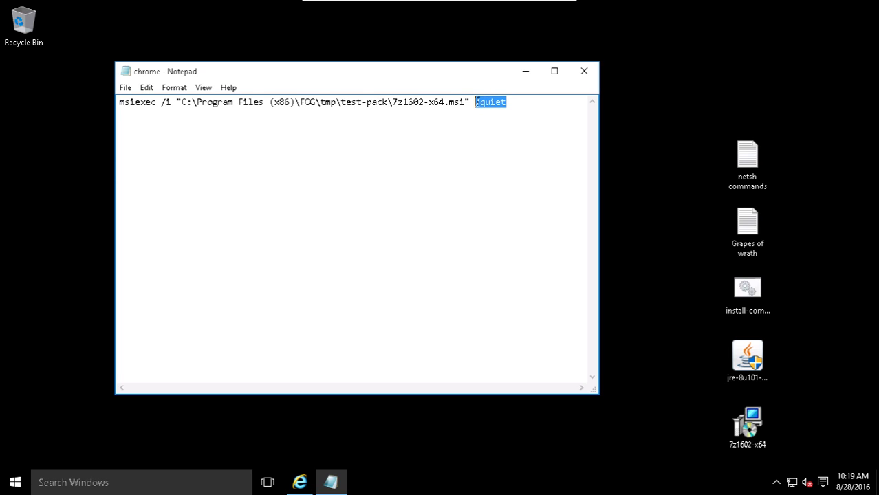
pyautogui.click(536, 114)
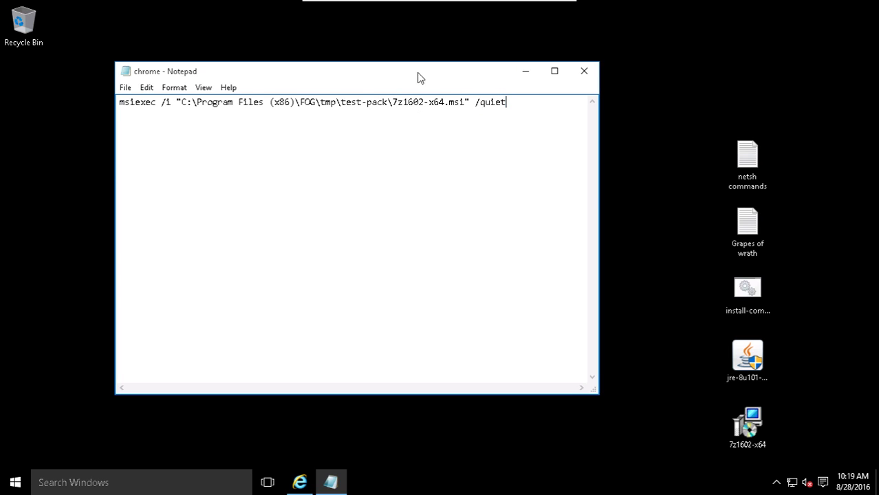
pyautogui.moveTo(432, 74); pyautogui.dragTo(413, 73)
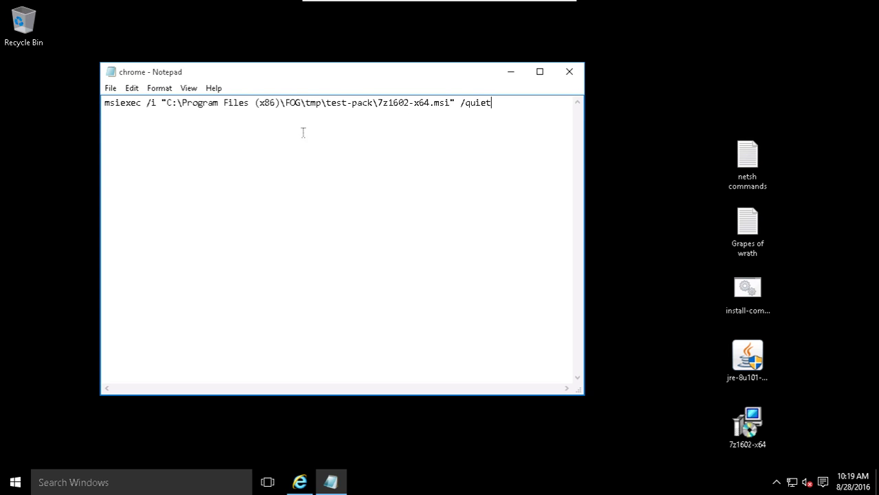
pyautogui.moveTo(275, 102); pyautogui.dragTo(358, 102)
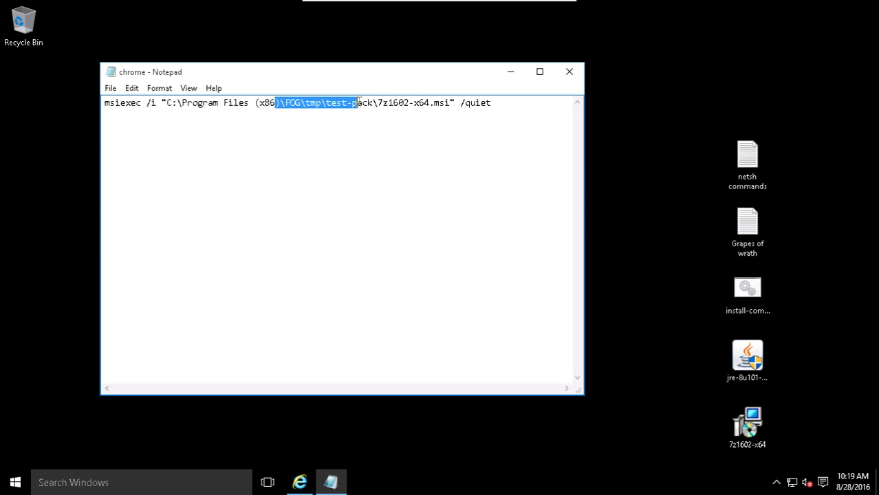
pyautogui.click(357, 102)
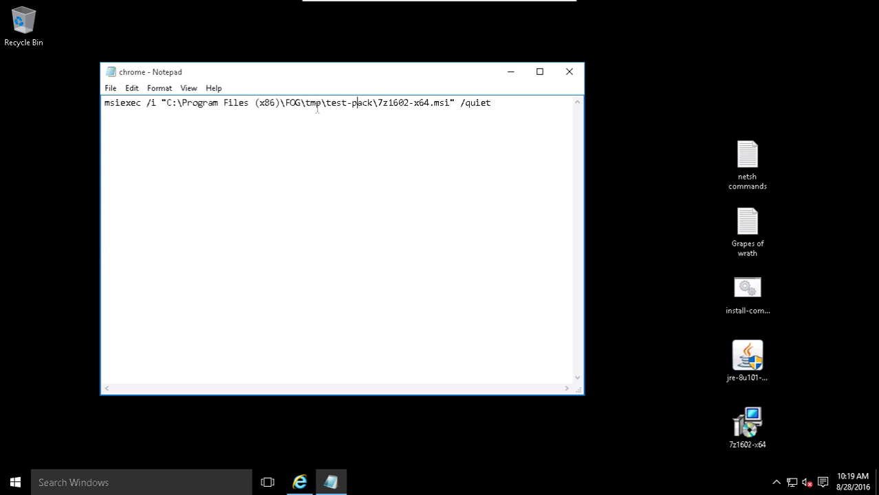
pyautogui.moveTo(321, 102); pyautogui.dragTo(169, 97)
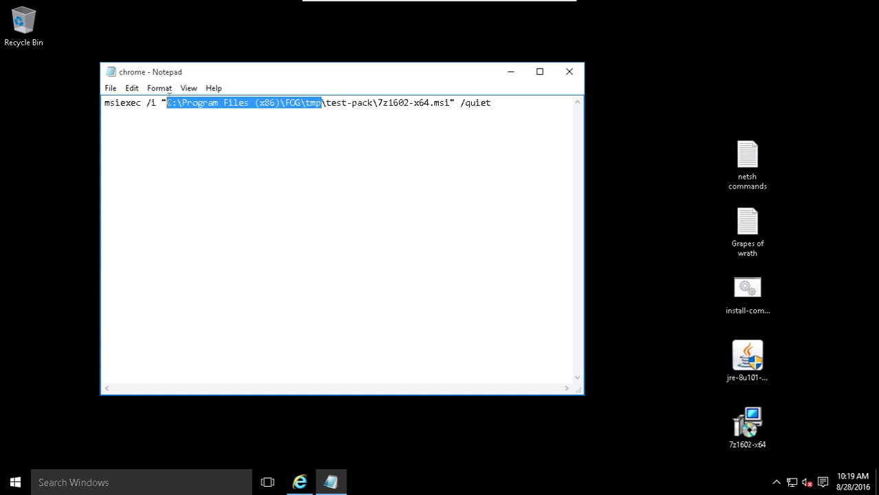
pyautogui.click(279, 109)
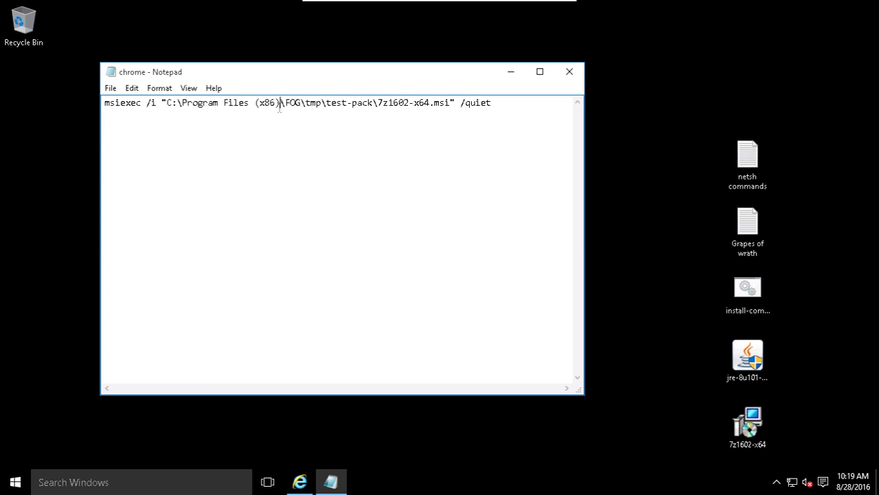
pyautogui.click(321, 104)
pyautogui.moveTo(322, 103); pyautogui.dragTo(307, 105)
pyautogui.click(326, 117)
pyautogui.click(323, 126)
pyautogui.moveTo(327, 103); pyautogui.dragTo(374, 103)
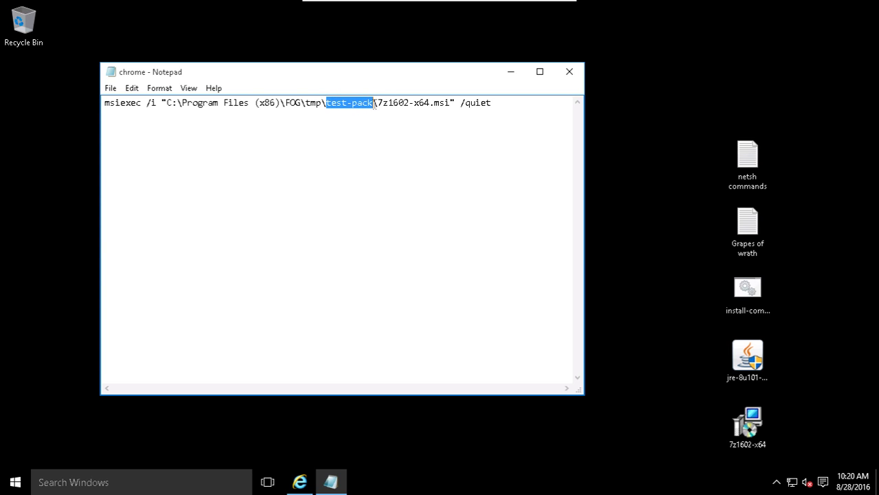
pyautogui.press('Right')
# Rearrange the desktop so the chrome batch file and the Chrome installer icons sit side by side above the Notepad window.
pyautogui.moveTo(444, 80); pyautogui.dragTo(476, 184)
pyautogui.moveTo(423, 153); pyautogui.dragTo(424, 82)
pyautogui.click(360, 66)
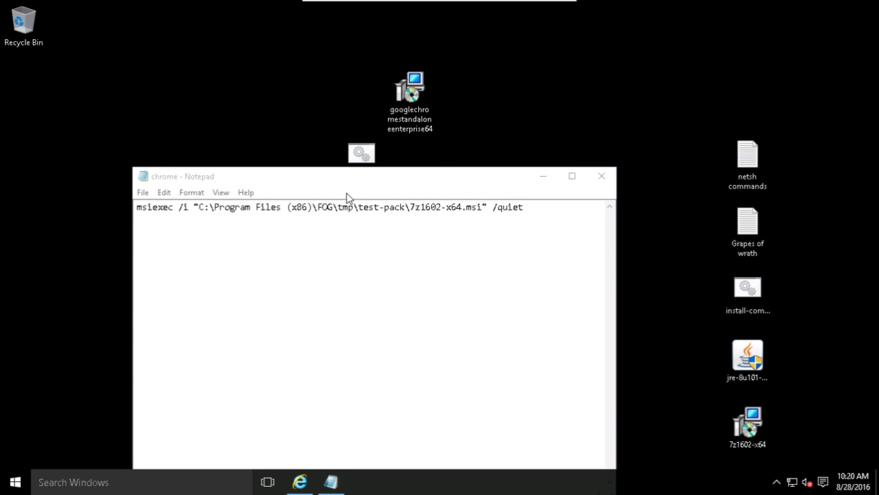
pyautogui.moveTo(359, 154); pyautogui.dragTo(359, 94)
# Copy the Chrome installer's file name, googlechromestandaloneenterprise64, and paste it over 7z1602-x64 in the msiexec command, keeping the .msi extension.
pyautogui.rightClick(418, 87)
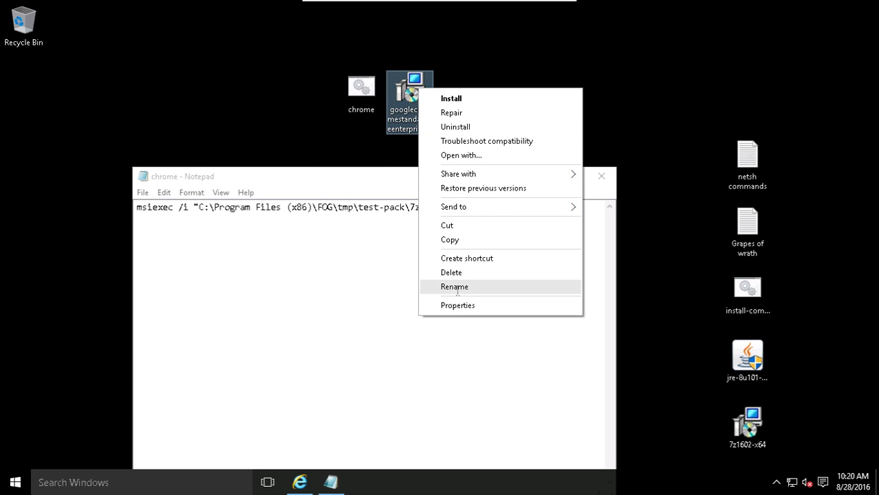
pyautogui.click(454, 285)
pyautogui.hotkey('ctrl', 'c')
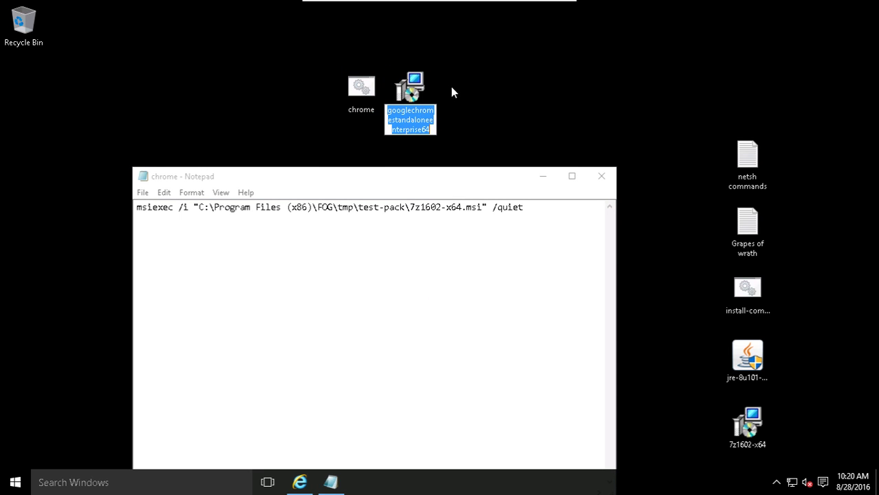
pyautogui.click(467, 193)
pyautogui.moveTo(410, 208); pyautogui.dragTo(462, 209)
pyautogui.hotkey('ctrl', 'v')
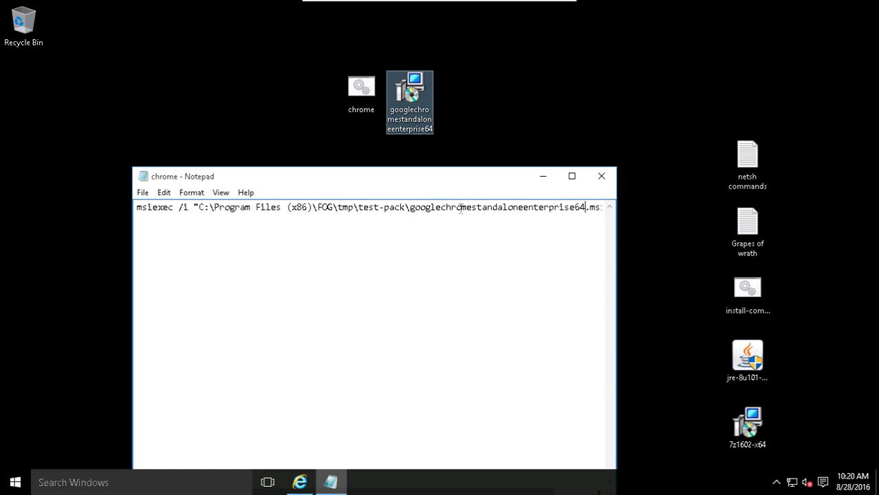
# Review the edited msiexec command through to its end, checking the test-pack folder and the Chrome installer file name.
pyautogui.moveTo(445, 180); pyautogui.dragTo(468, 91)
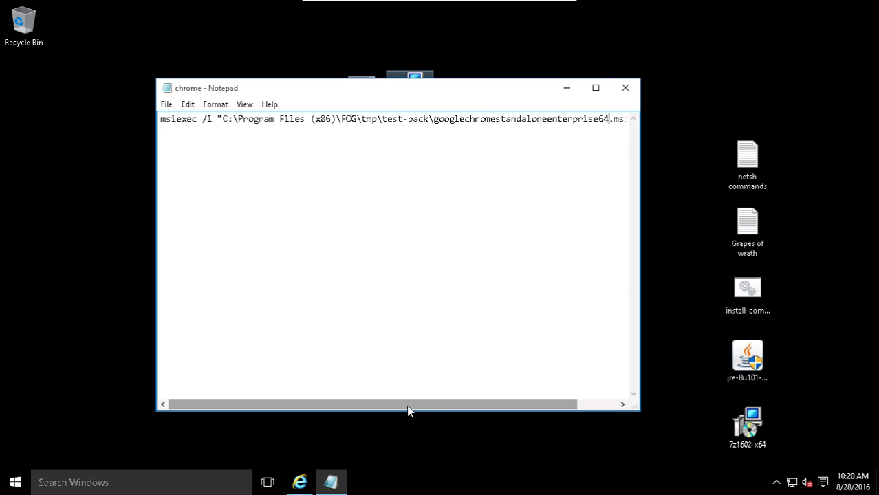
pyautogui.moveTo(410, 404); pyautogui.dragTo(464, 404)
pyautogui.click(514, 297)
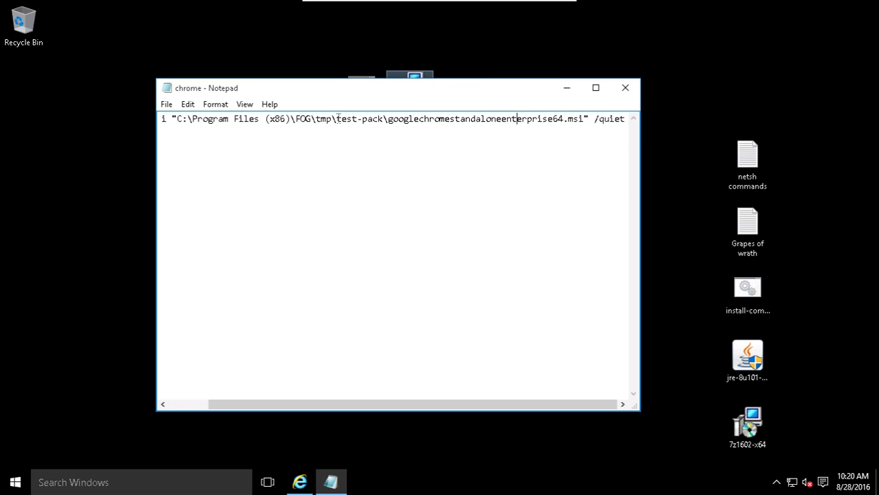
pyautogui.moveTo(336, 118); pyautogui.dragTo(384, 118)
pyautogui.click(376, 128)
pyautogui.moveTo(336, 121); pyautogui.dragTo(384, 119)
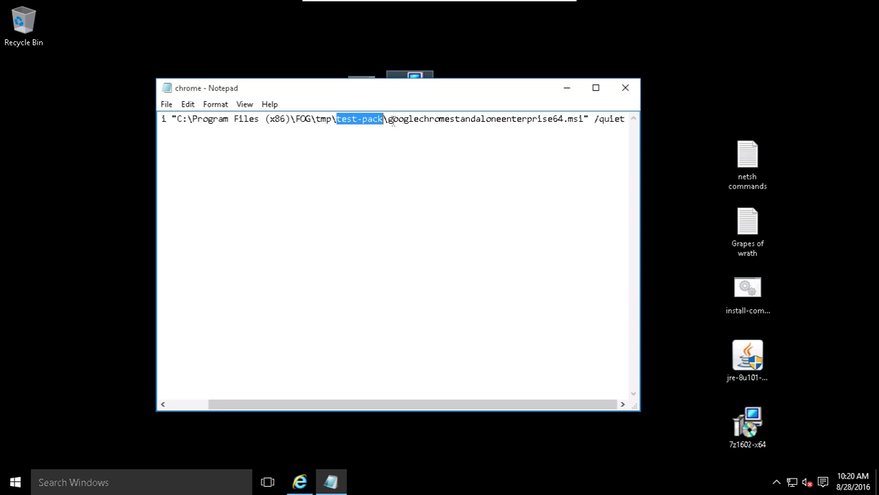
pyautogui.moveTo(393, 119); pyautogui.dragTo(575, 120)
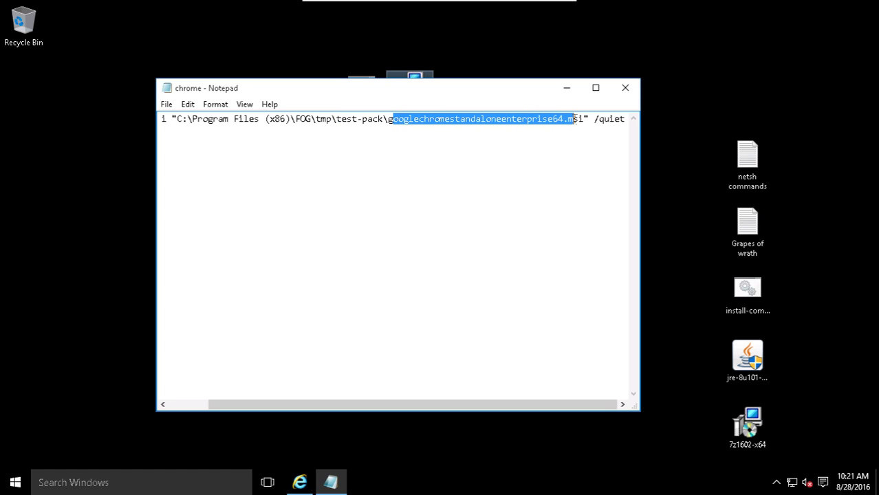
pyautogui.click(573, 120)
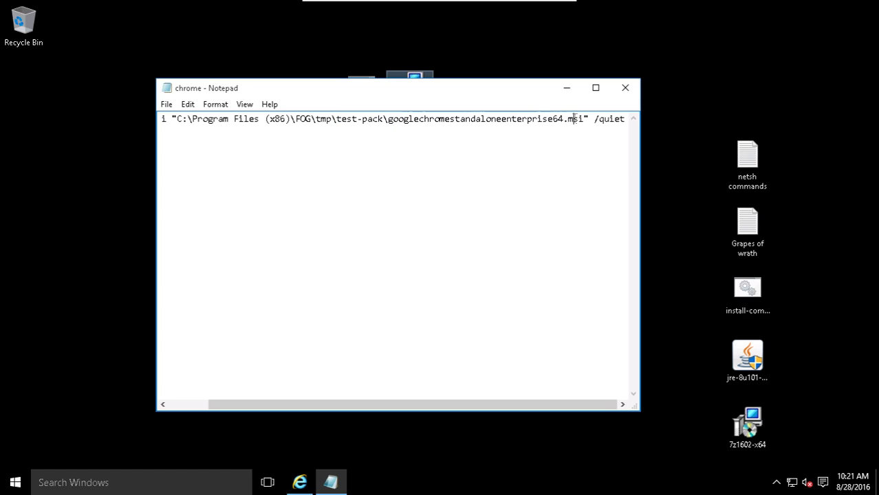
# Close the chrome batch file in Notepad and save its changes.
pyautogui.click(621, 91)
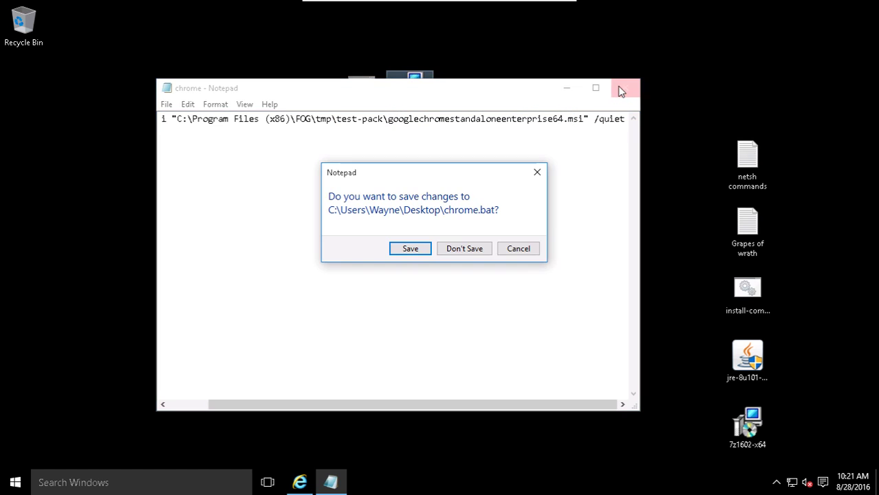
pyautogui.click(415, 254)
pyautogui.click(414, 255)
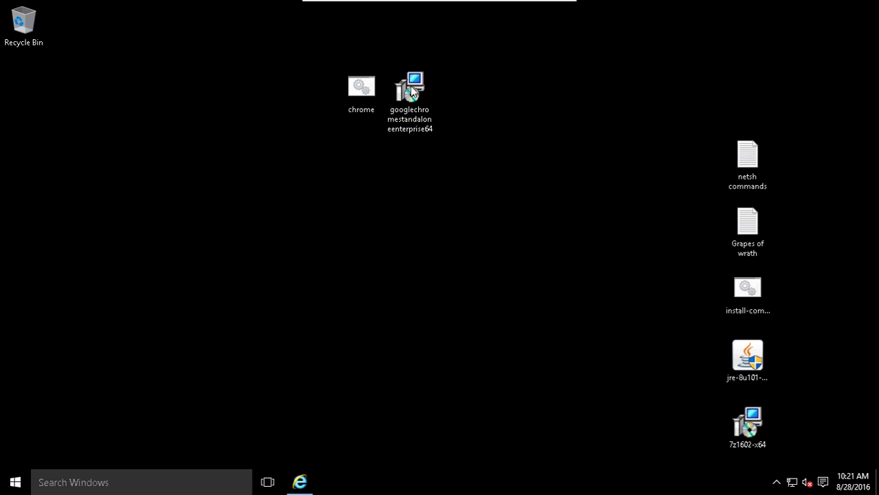
# Compress the chrome batch file and the Chrome installer into a zipped folder named chrome, and place it in open space on the desktop.
pyautogui.moveTo(480, 154); pyautogui.dragTo(310, 25)
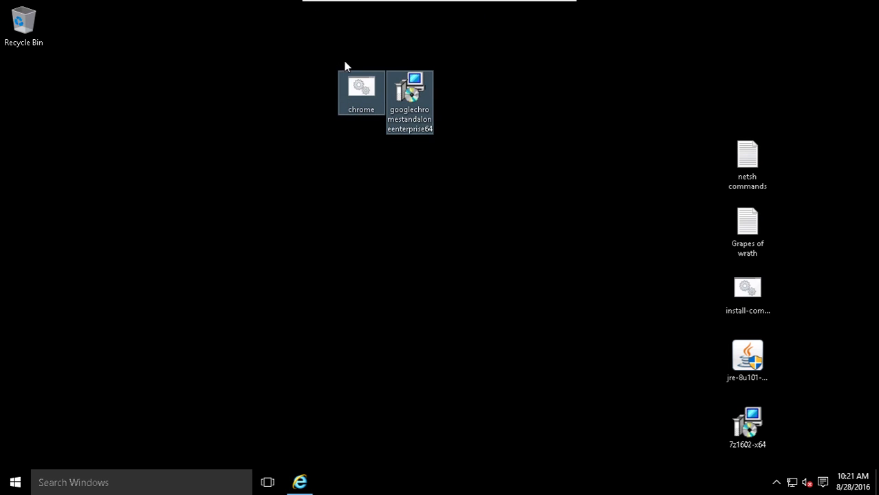
pyautogui.rightClick(357, 90)
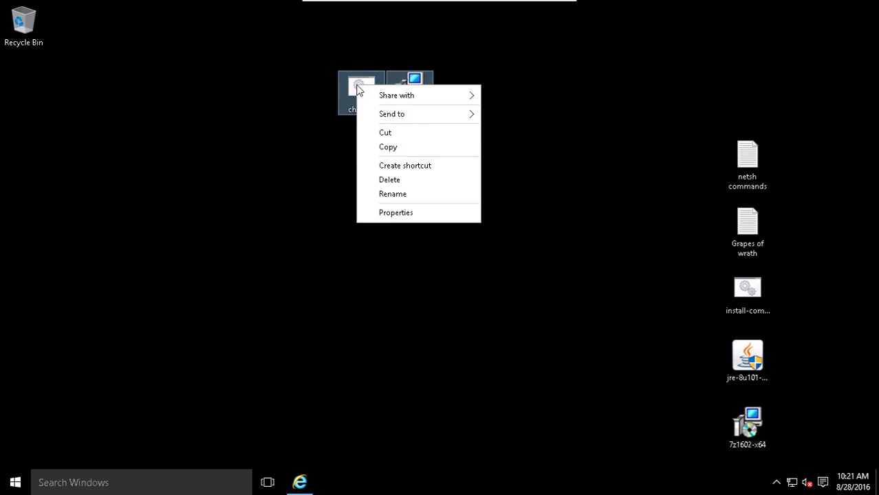
pyautogui.moveTo(403, 116)
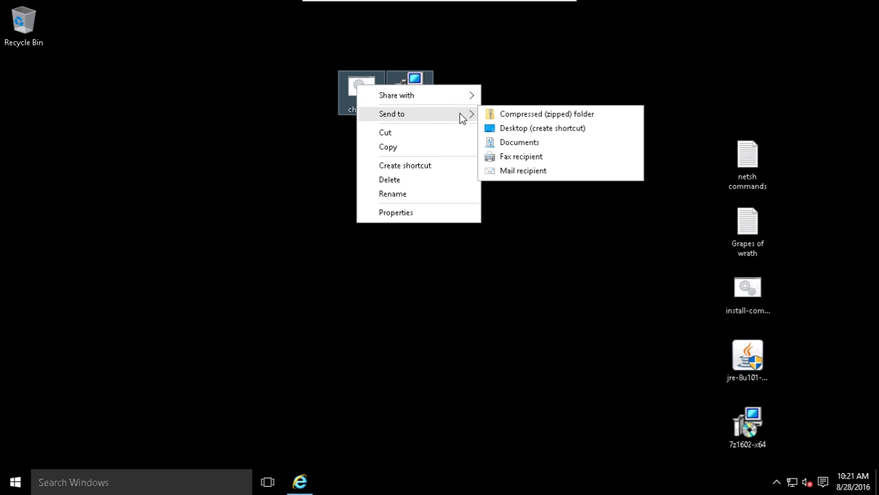
pyautogui.click(540, 115)
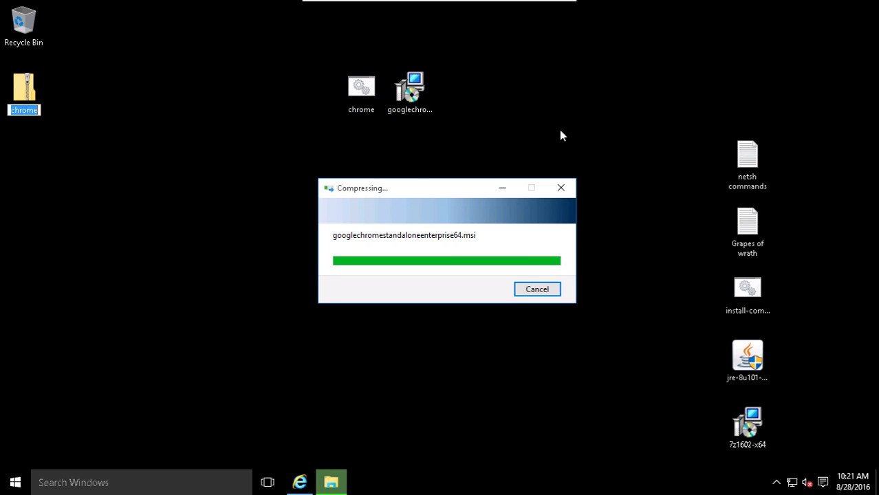
pyautogui.press('Return')
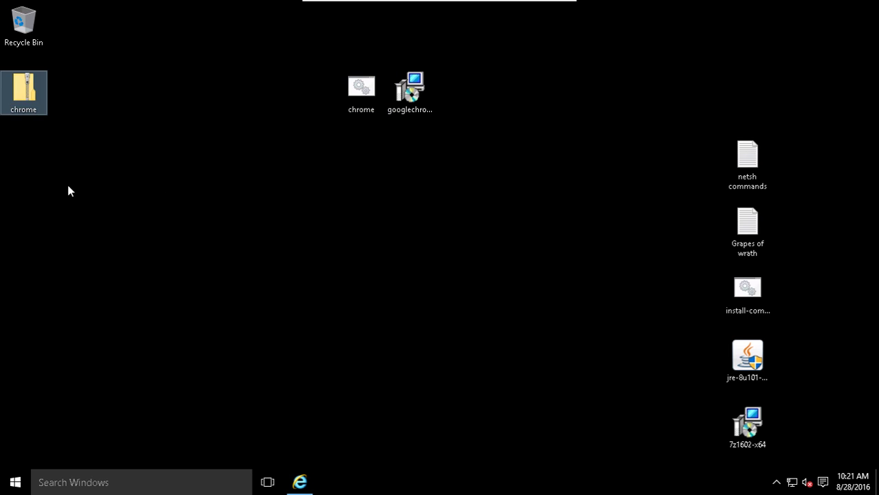
pyautogui.moveTo(14, 93); pyautogui.dragTo(218, 152)
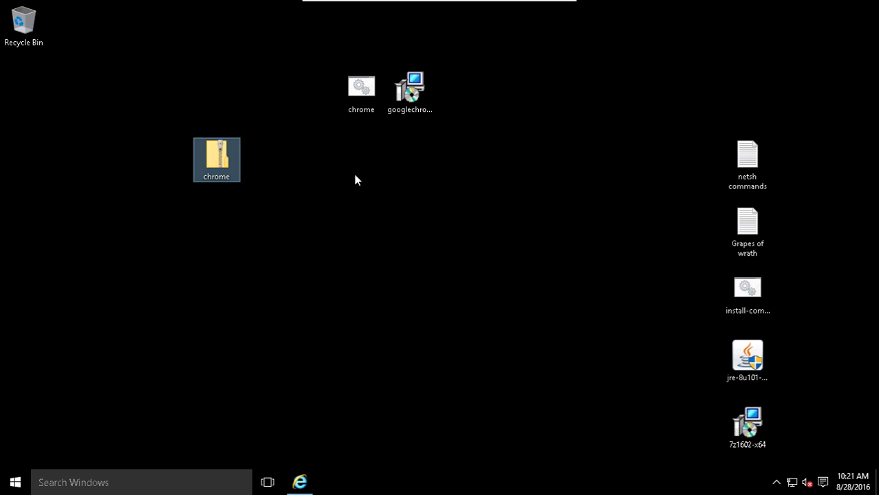
# Check the Chrome installer's file size in its properties and close them.
pyautogui.rightClick(417, 92)
pyautogui.click(488, 309)
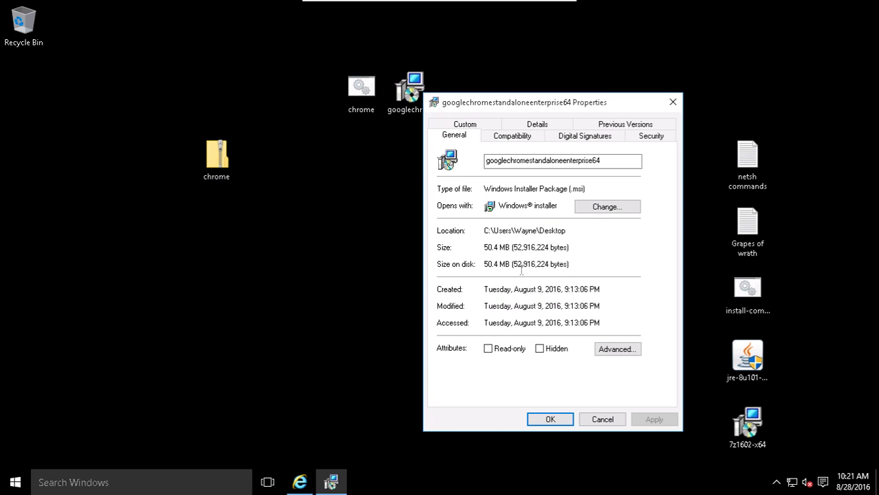
pyautogui.moveTo(487, 251); pyautogui.dragTo(508, 249)
pyautogui.click(672, 102)
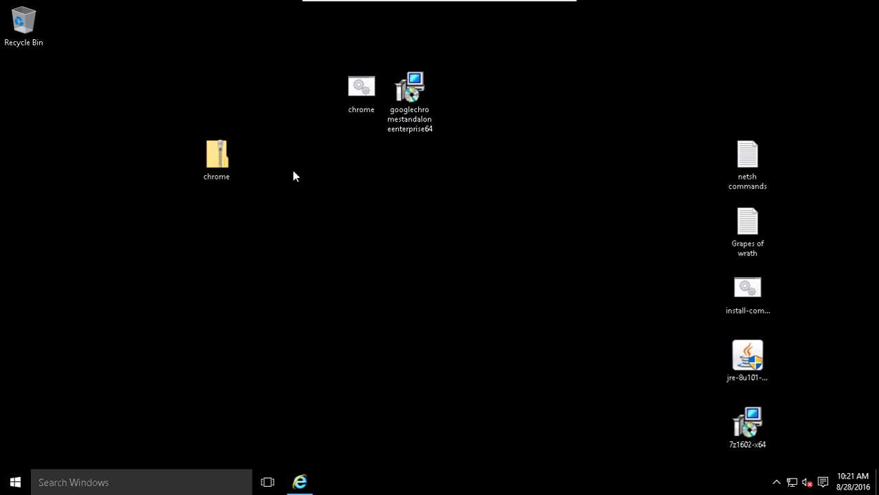
# Check the chrome zipped folder's size and size on disk in its properties and close them.
pyautogui.click(214, 155)
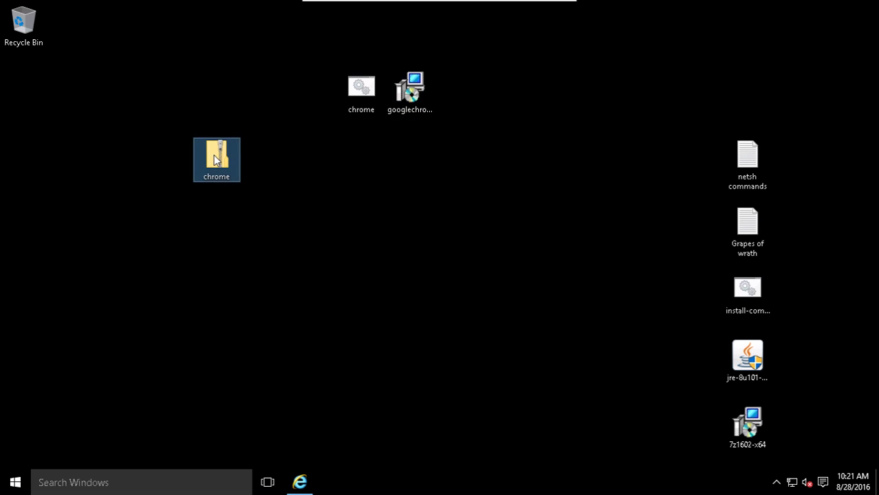
pyautogui.rightClick(214, 155)
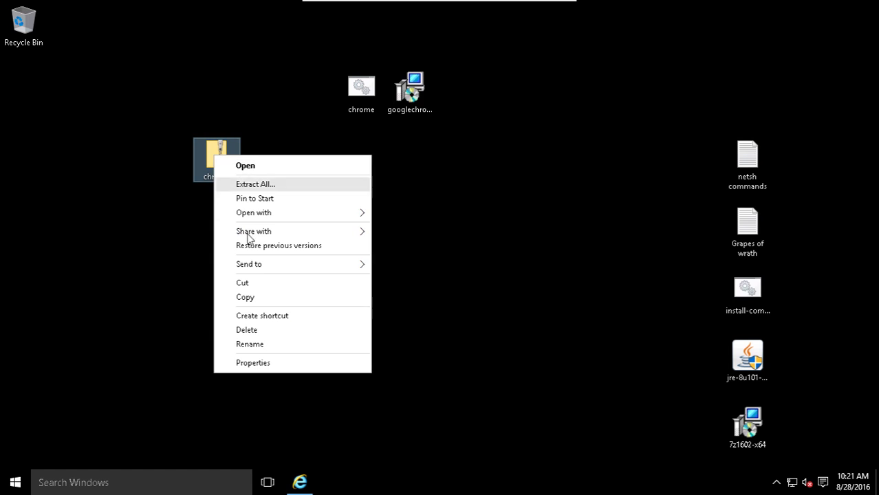
pyautogui.click(244, 363)
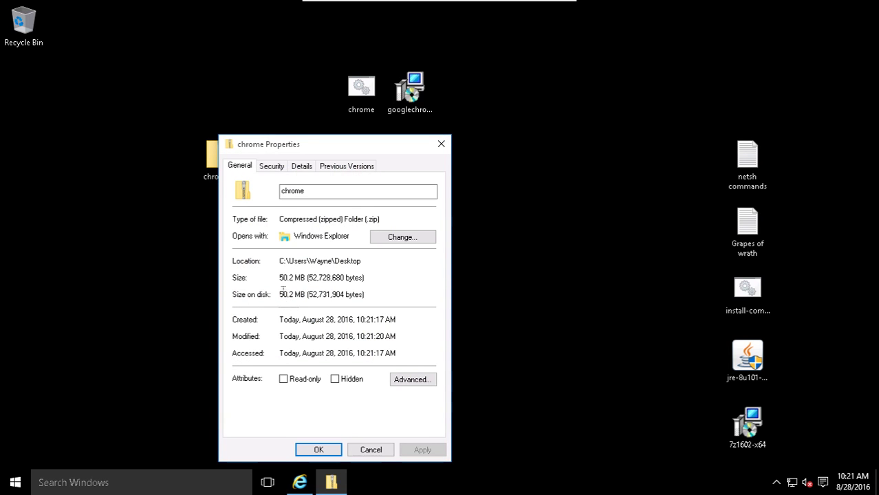
pyautogui.moveTo(279, 277); pyautogui.dragTo(279, 295)
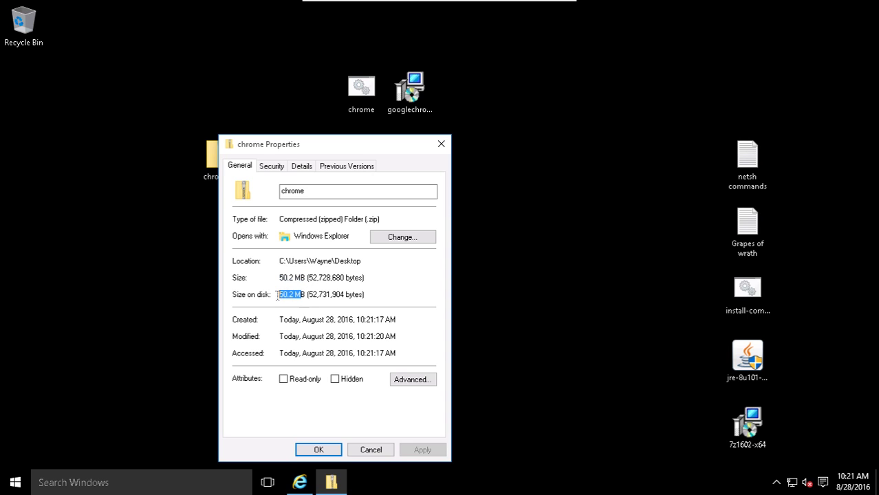
pyautogui.click(290, 295)
pyautogui.moveTo(416, 148); pyautogui.dragTo(487, 143)
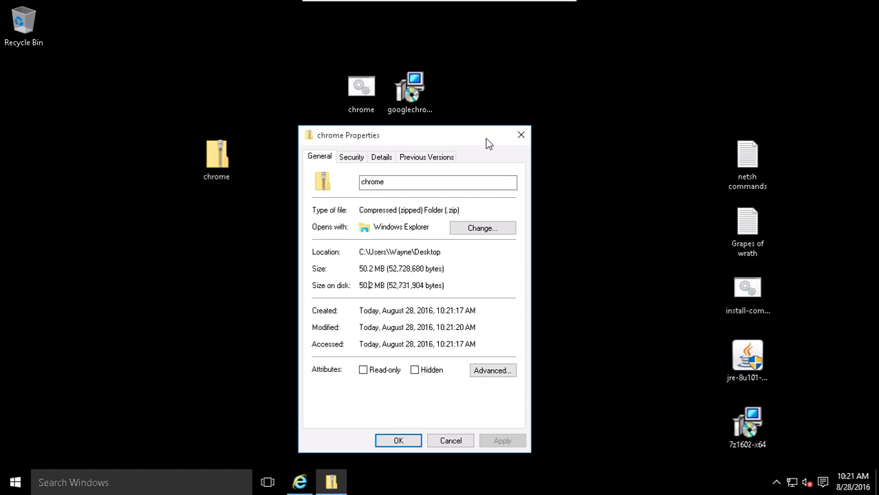
pyautogui.moveTo(518, 91); pyautogui.dragTo(556, 73)
pyautogui.moveTo(459, 139); pyautogui.dragTo(603, 63)
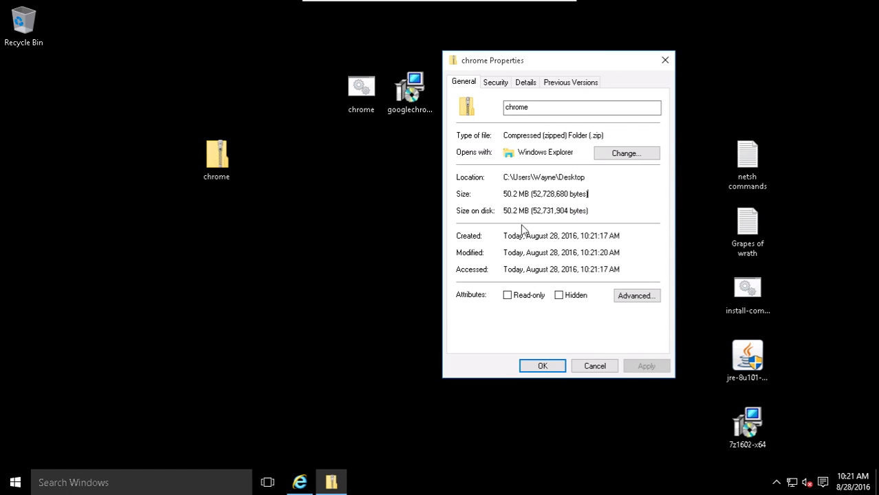
pyautogui.click(665, 62)
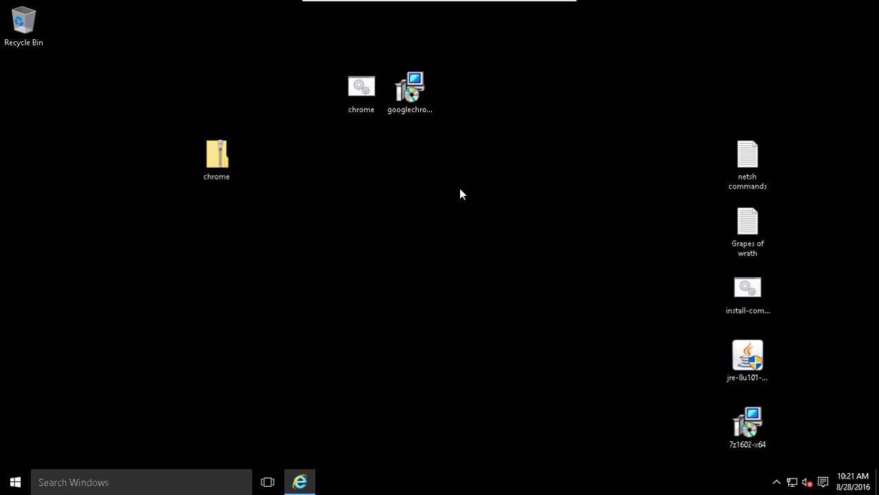
# Open the chrome zipped folder to inspect the files it contains, and close its window.
pyautogui.click(224, 161)
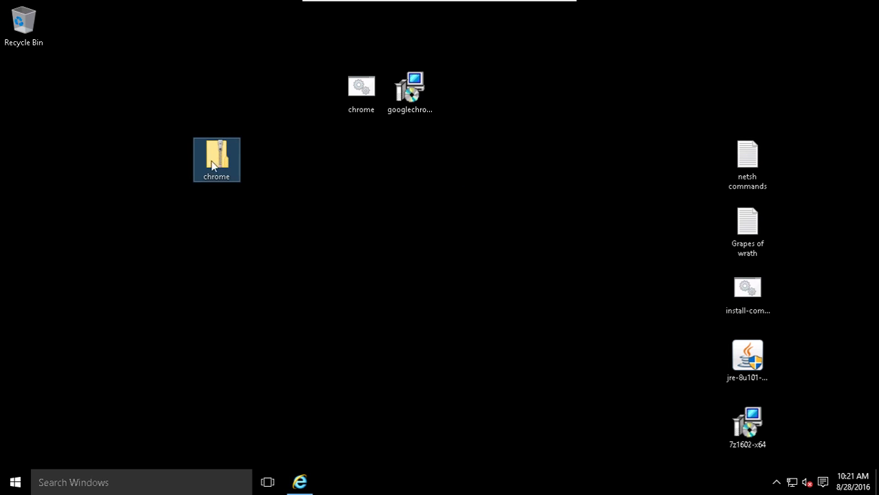
pyautogui.doubleClick(218, 158)
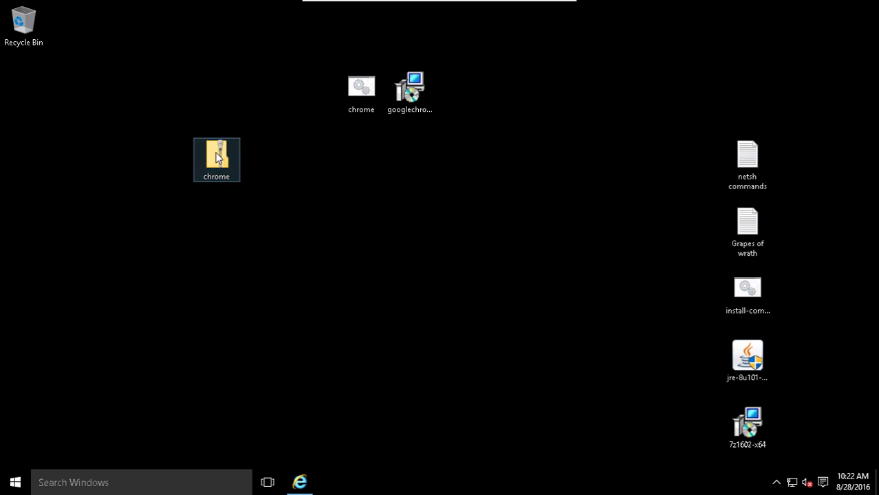
pyautogui.moveTo(391, 80); pyautogui.dragTo(230, 78)
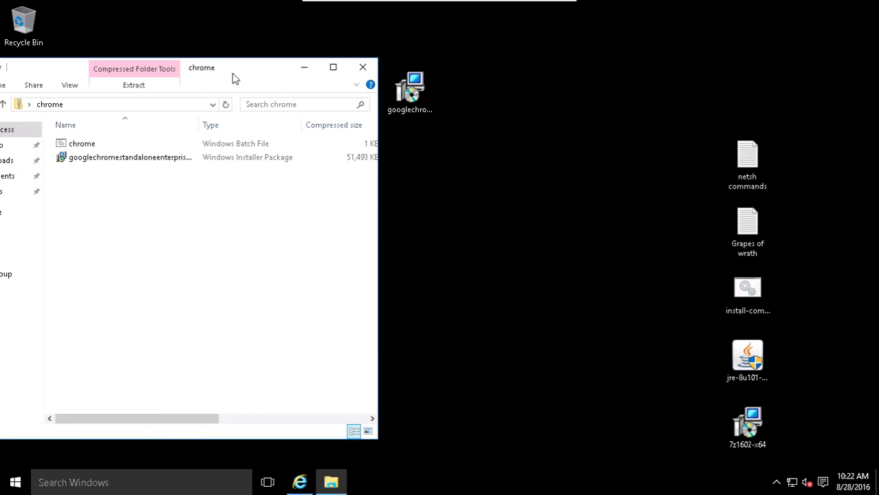
pyautogui.moveTo(284, 58); pyautogui.dragTo(609, 165)
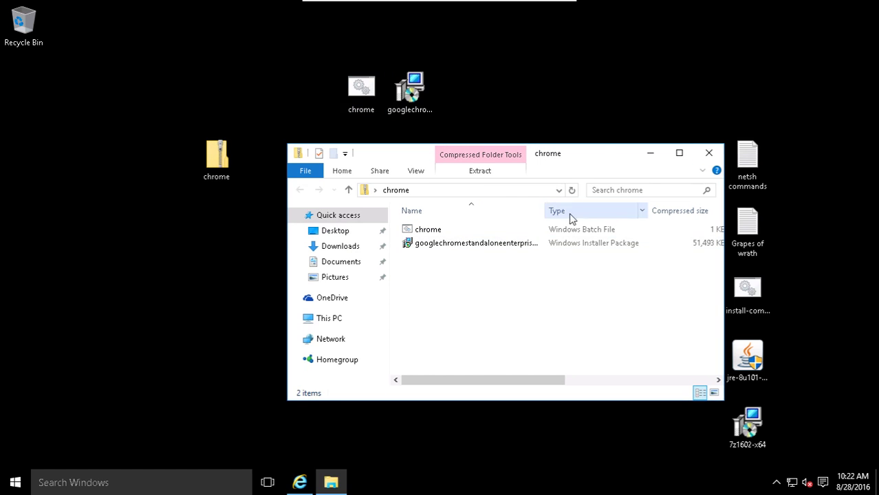
pyautogui.click(709, 152)
pyautogui.moveTo(248, 148); pyautogui.dragTo(271, 125)
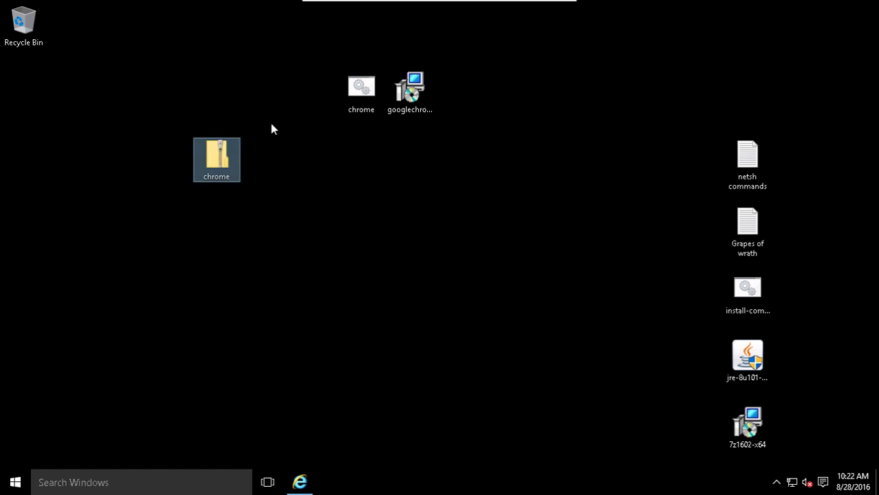
pyautogui.click(213, 259)
pyautogui.moveTo(266, 212); pyautogui.dragTo(152, 138)
pyautogui.click(254, 276)
# Switch to Internet Explorer and log in to FOG with the username and account password, dismissing the offer to store the password.
pyautogui.click(300, 482)
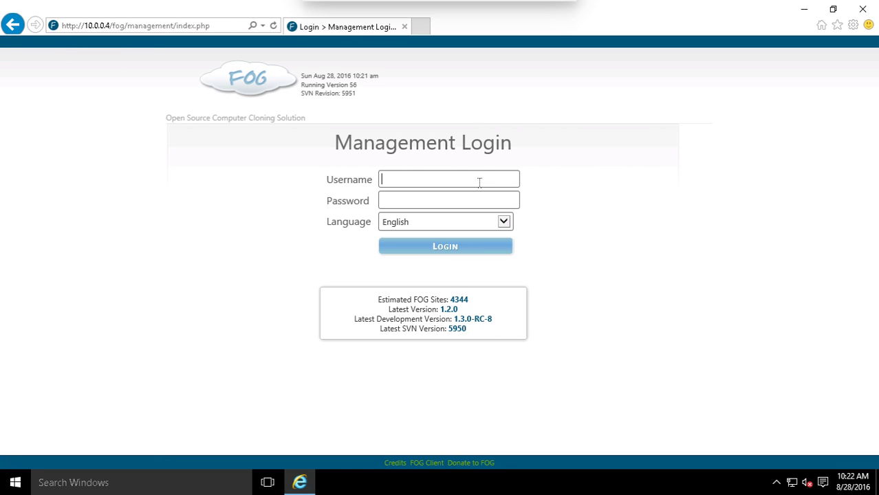
pyautogui.write('wayne')
pyautogui.press('Tab')
pyautogui.write('*********')
pyautogui.press('Return')
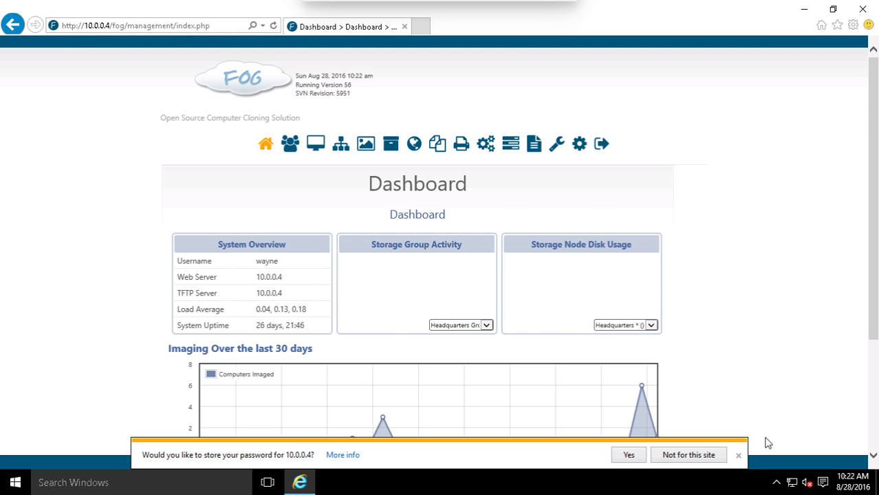
pyautogui.click(738, 456)
# Open the form for creating a new snapin in FOG's Snapin Management and look over its fields.
pyautogui.scroll(-3, 798, 345)
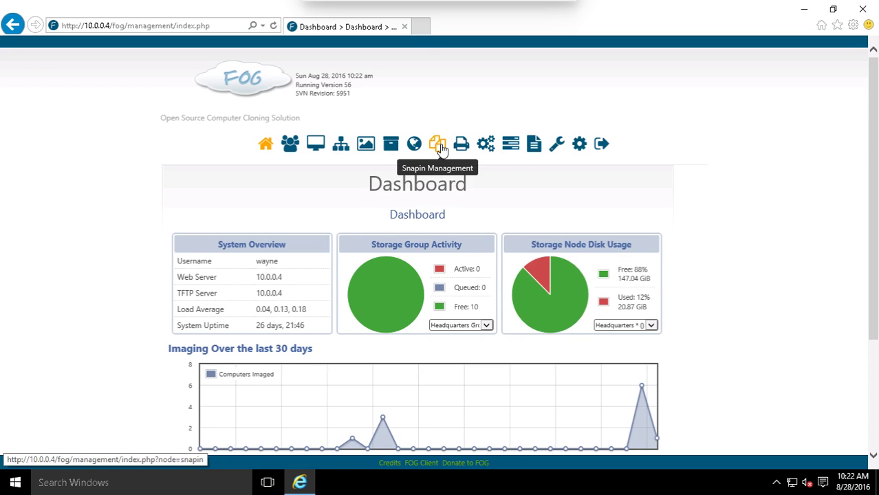
pyautogui.click(439, 146)
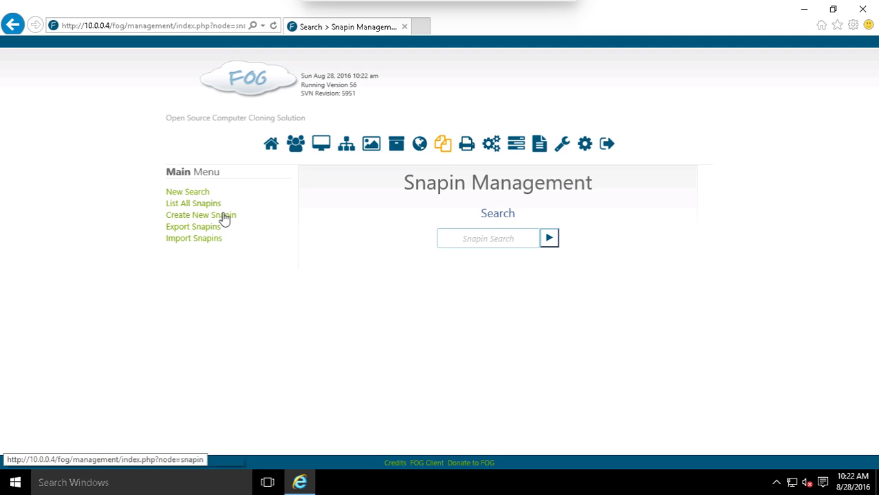
pyautogui.click(189, 216)
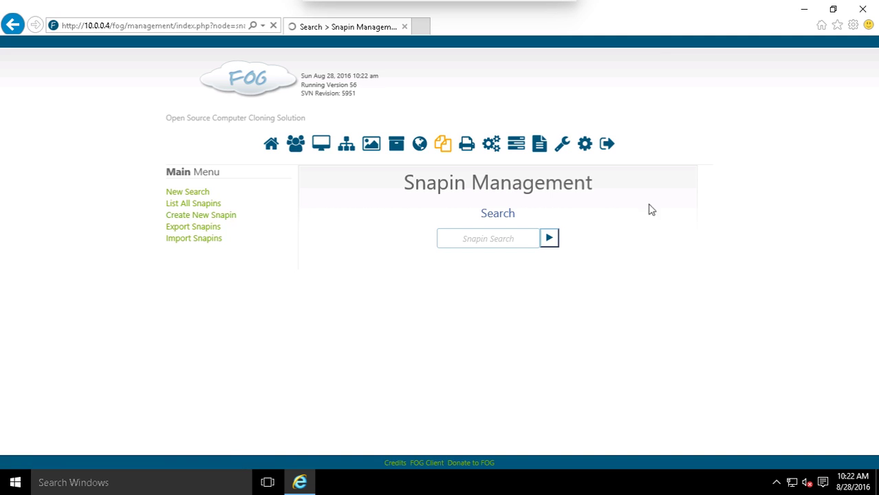
pyautogui.scroll(-3, 872, 178)
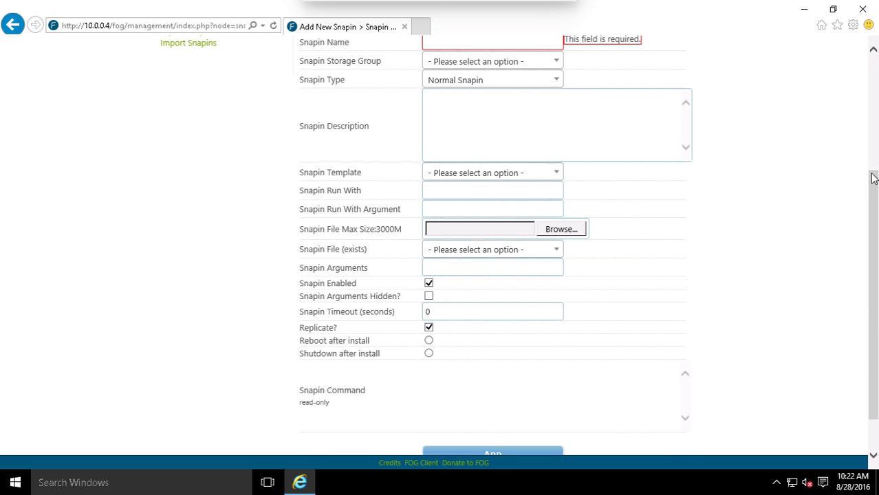
pyautogui.scroll(3, 872, 177)
# Copy the folder name test-pack from the msiexec path in the chrome batch file and paste it as the Snapin Name.
pyautogui.press('super+Down')
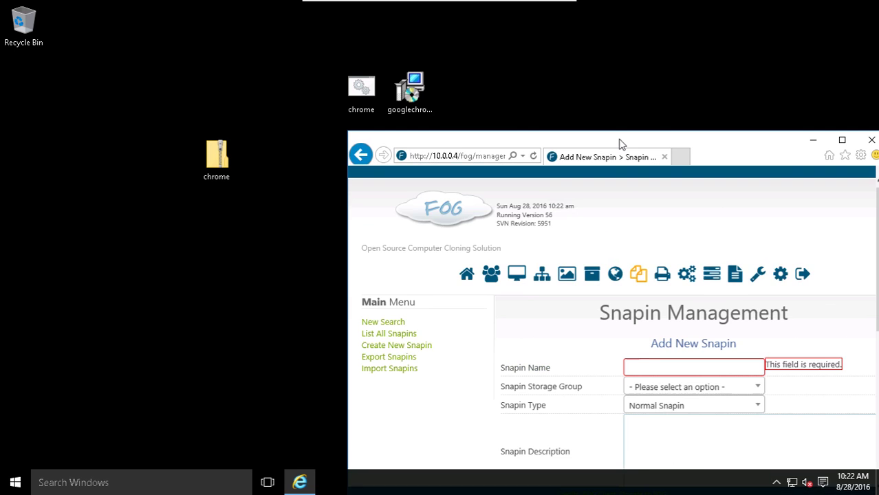
pyautogui.click(361, 93)
pyautogui.rightClick(361, 93)
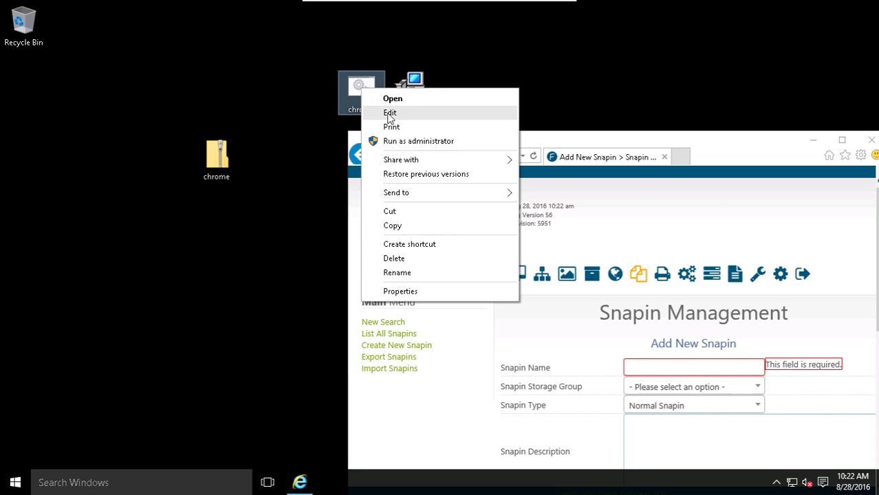
pyautogui.click(389, 112)
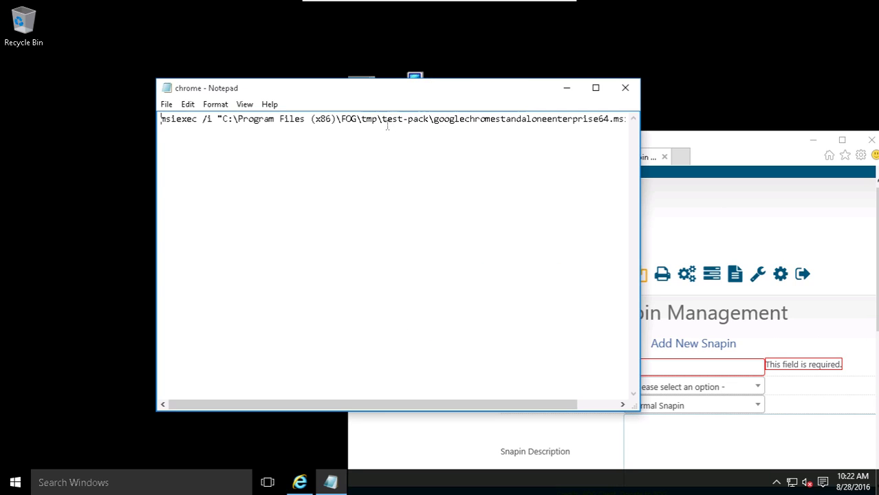
pyautogui.moveTo(383, 119); pyautogui.dragTo(430, 119)
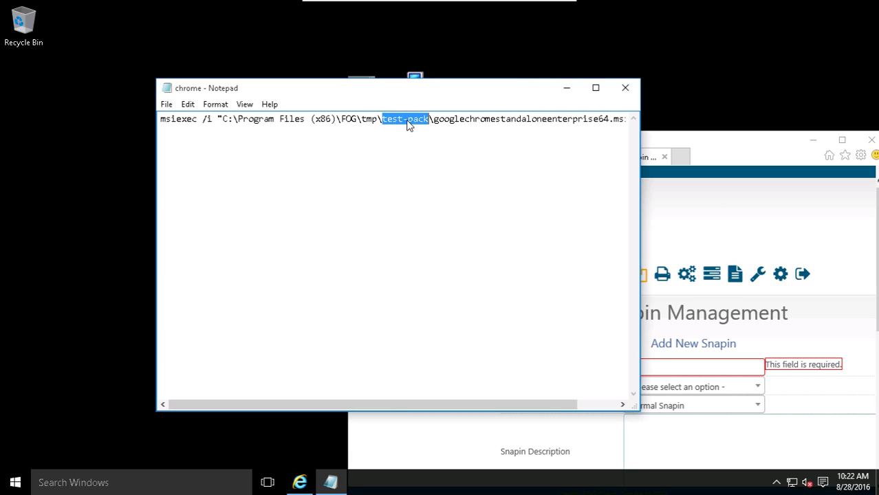
pyautogui.rightClick(409, 123)
pyautogui.click(453, 161)
pyautogui.click(716, 230)
pyautogui.click(684, 371)
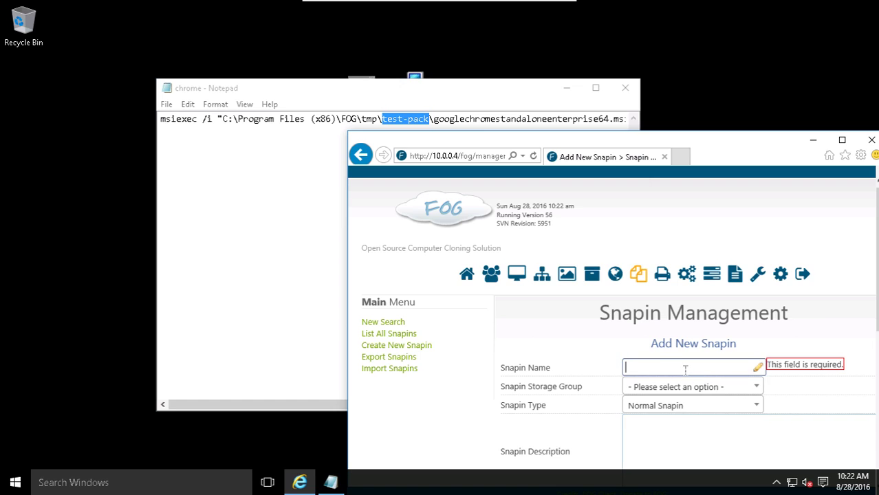
pyautogui.hotkey('ctrl', 'v')
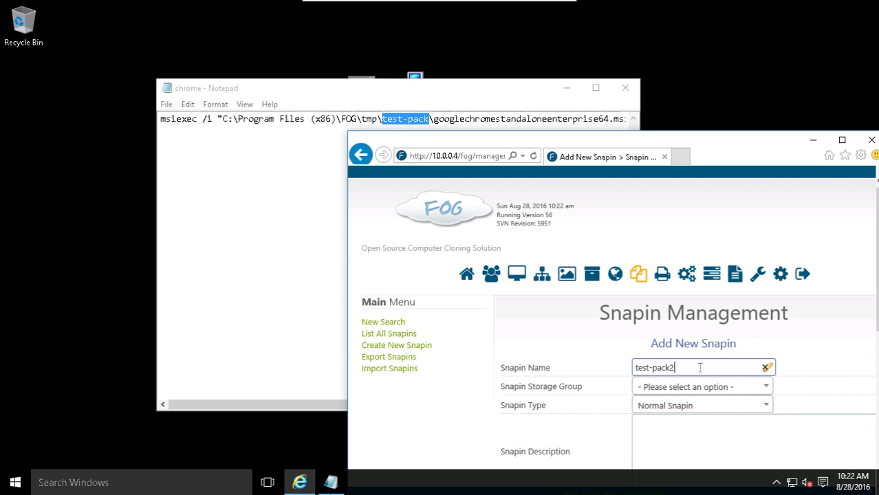
# Try appending 2 to test-pack in the batch file's path, and remove the 2 from both the path and the Snapin Name.
pyautogui.click(389, 120)
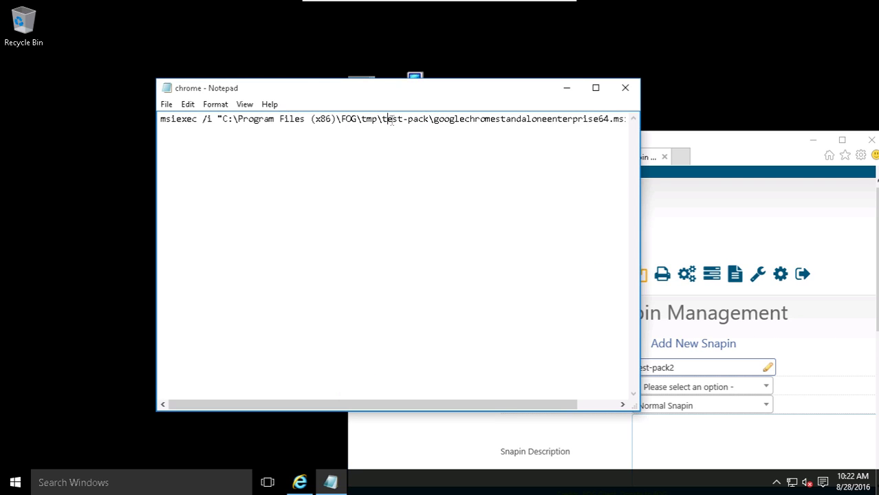
pyautogui.click(431, 120)
pyautogui.write('2')
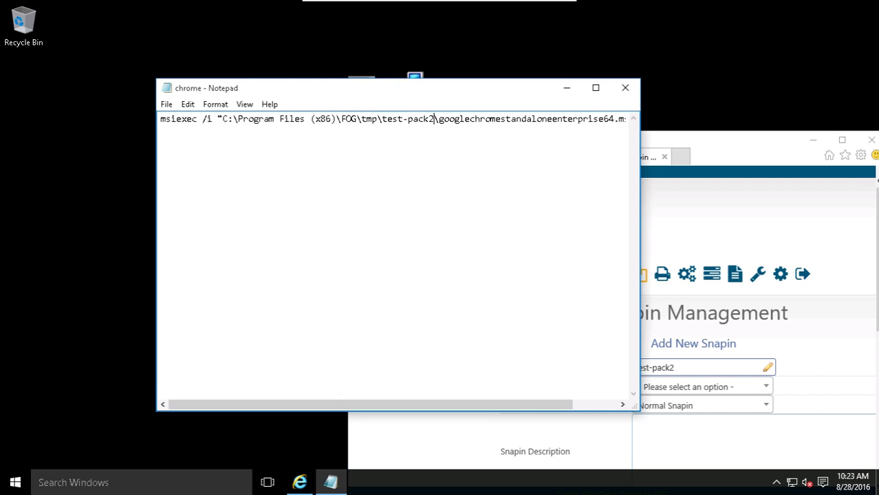
pyautogui.press('BackSpace')
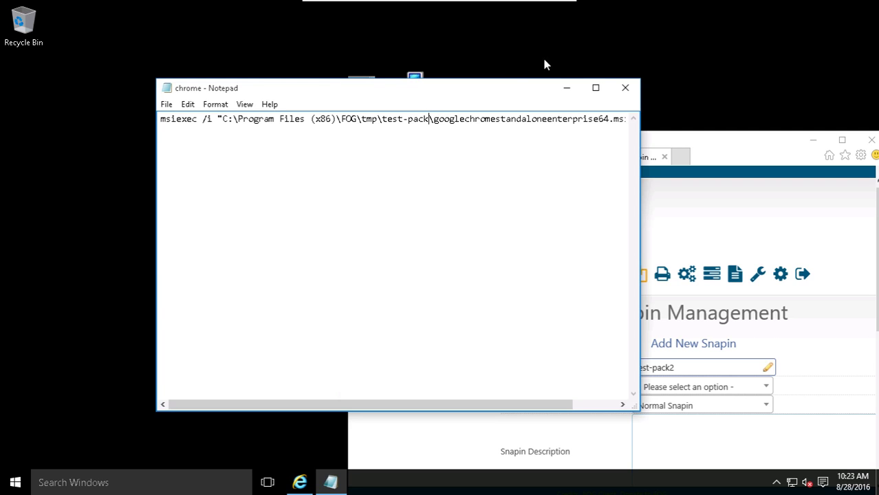
pyautogui.click(711, 364)
pyautogui.press('BackSpace')
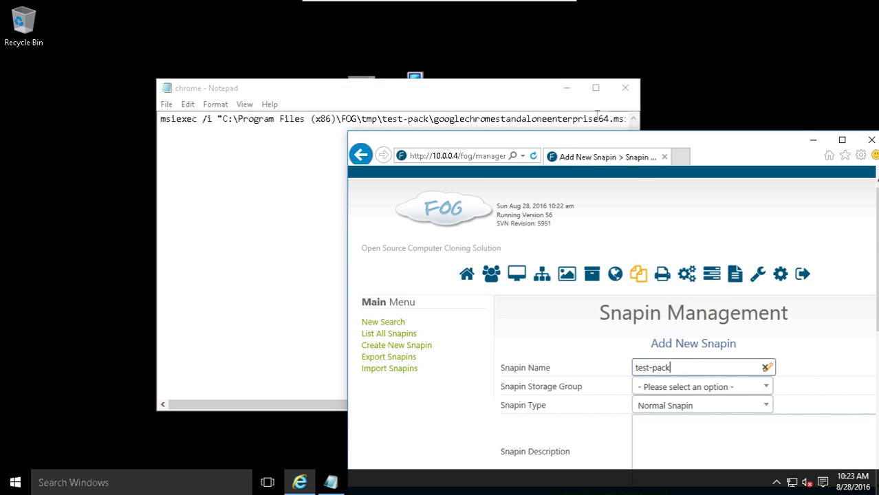
# Close the chrome batch file in Notepad and maximize the browser to review the Add New Snapin form.
pyautogui.moveTo(529, 91); pyautogui.dragTo(469, 79)
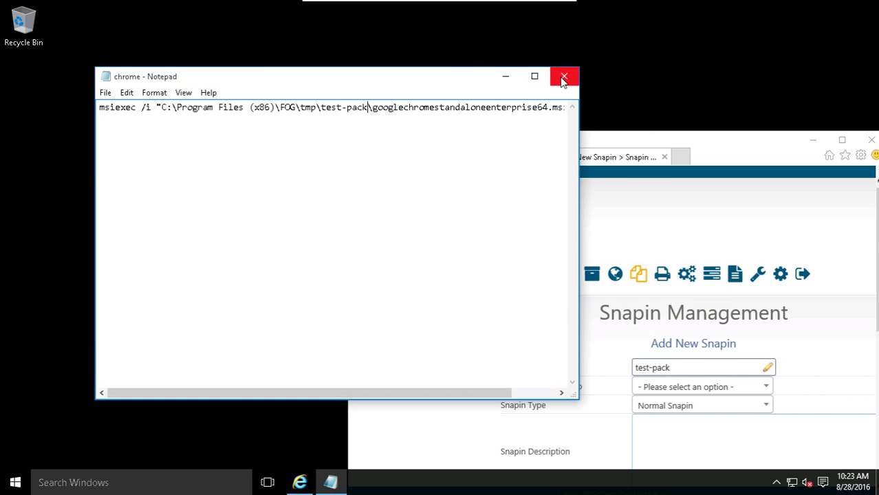
pyautogui.click(564, 79)
pyautogui.click(449, 251)
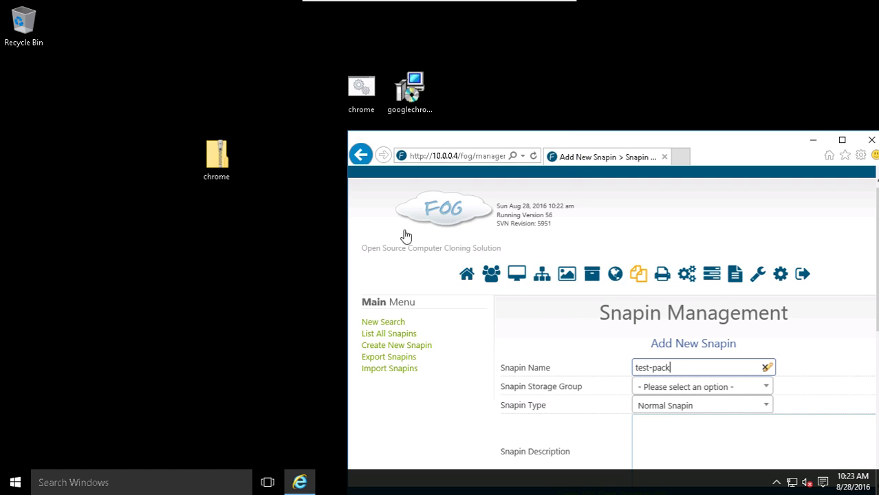
pyautogui.moveTo(746, 157); pyautogui.dragTo(650, 41)
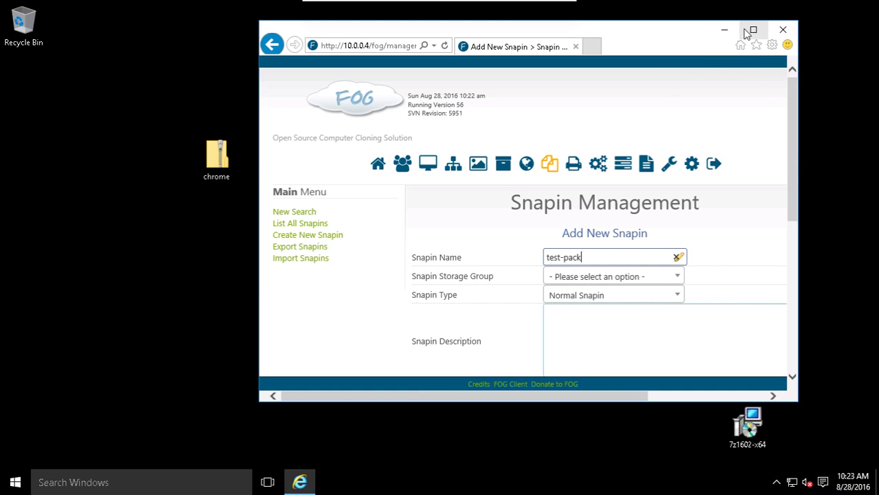
pyautogui.click(752, 32)
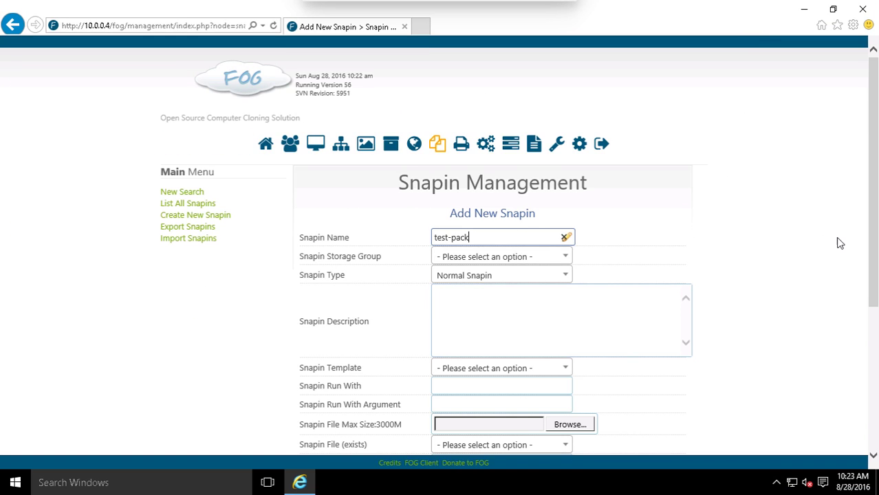
pyautogui.scroll(-3, 837, 238)
pyautogui.scroll(3, 838, 238)
pyautogui.moveTo(501, 236); pyautogui.dragTo(307, 241)
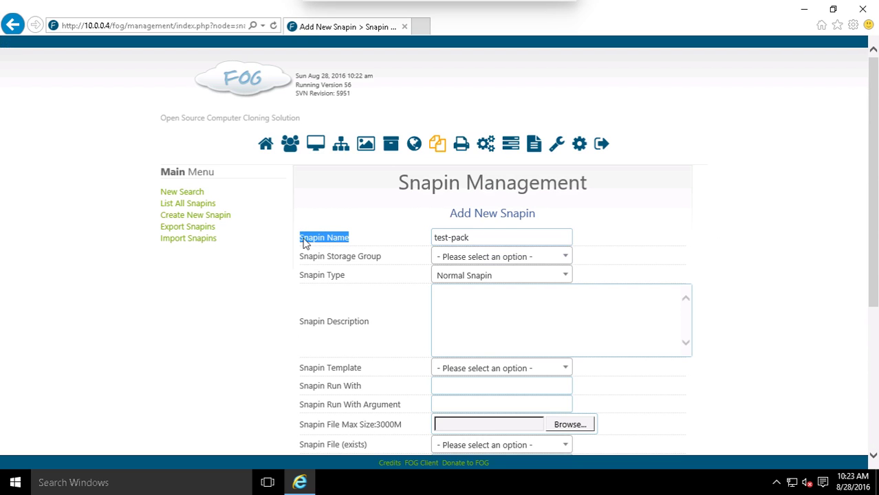
# Assign the snapin to the storage group Remote Branch Group - (2) and set its type to Snapin Pack.
pyautogui.click(527, 237)
pyautogui.scroll(-3, 623, 232)
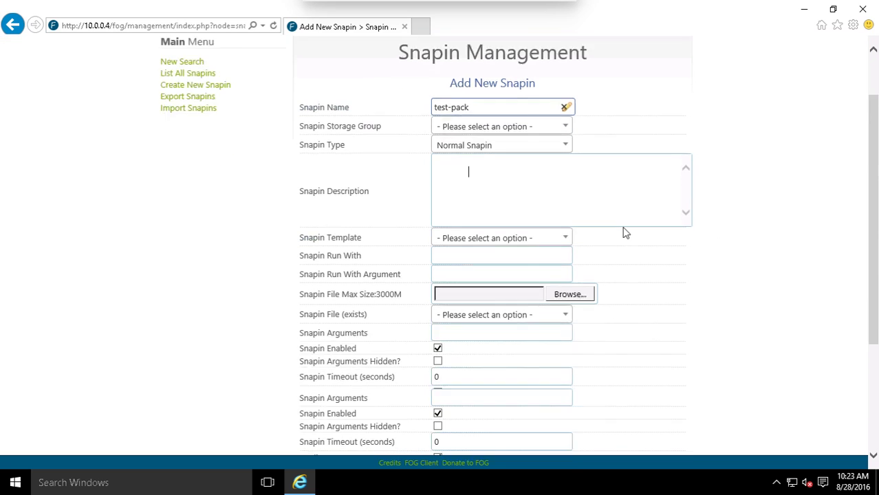
pyautogui.scroll(3, 752, 373)
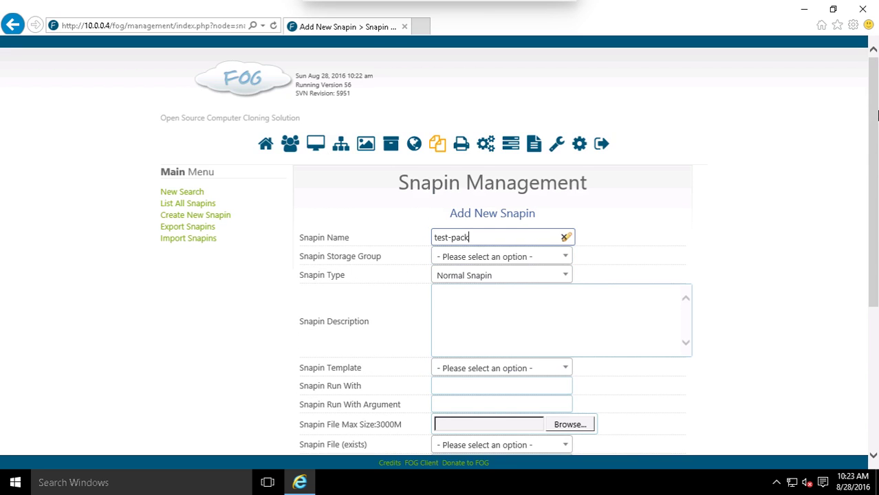
pyautogui.moveTo(874, 127)
pyautogui.mouseDown()
pyautogui.moveTo(874, 193)
pyautogui.moveTo(876, 138)
pyautogui.mouseUp()
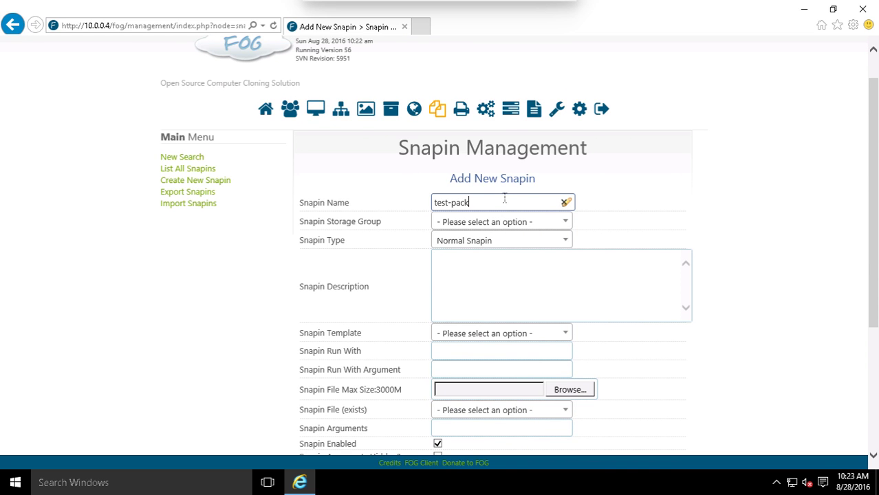
pyautogui.moveTo(877, 134); pyautogui.dragTo(877, 168)
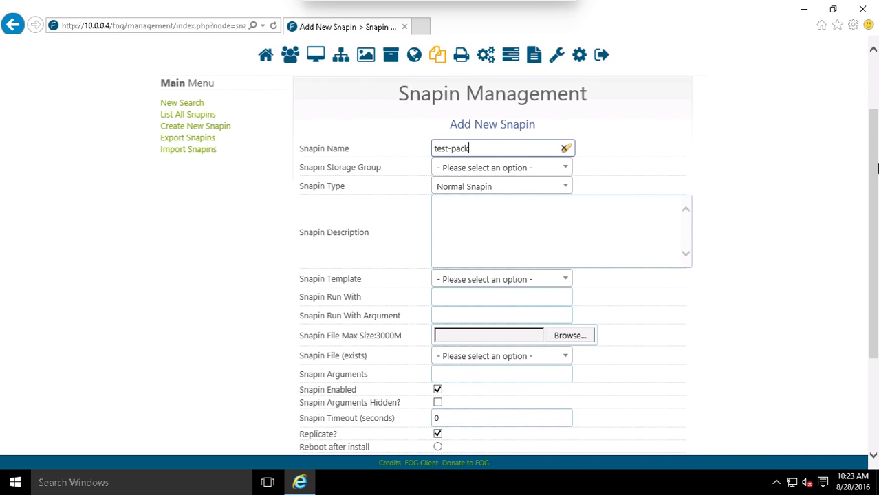
pyautogui.click(853, 171)
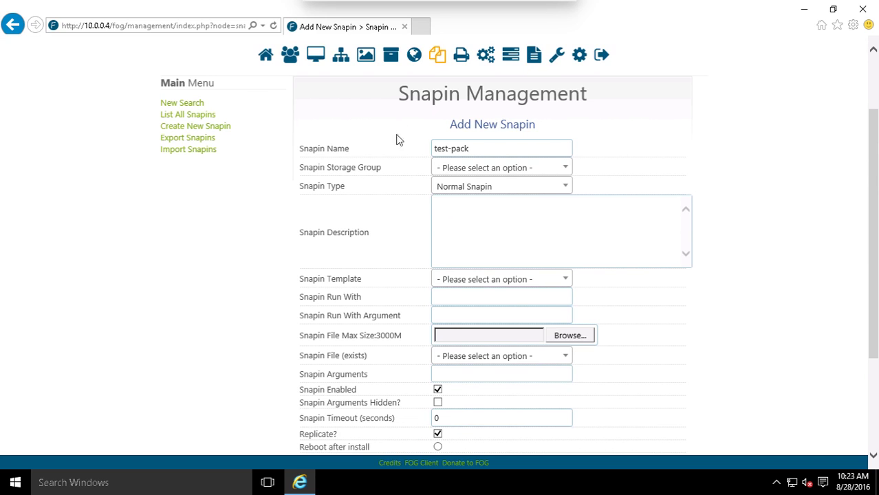
pyautogui.click(468, 168)
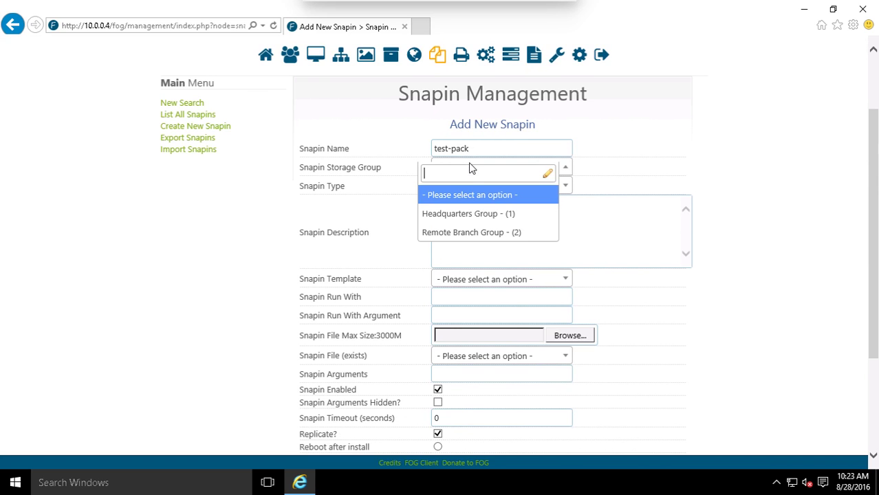
pyautogui.click(460, 234)
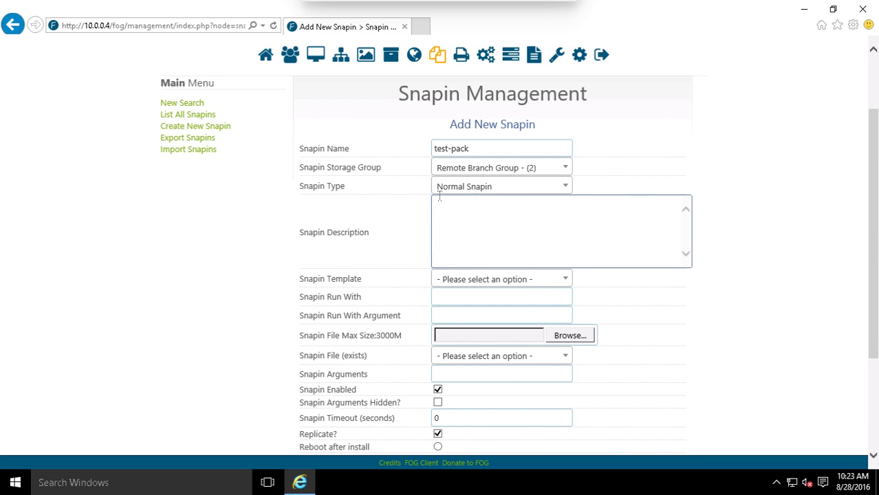
pyautogui.click(459, 187)
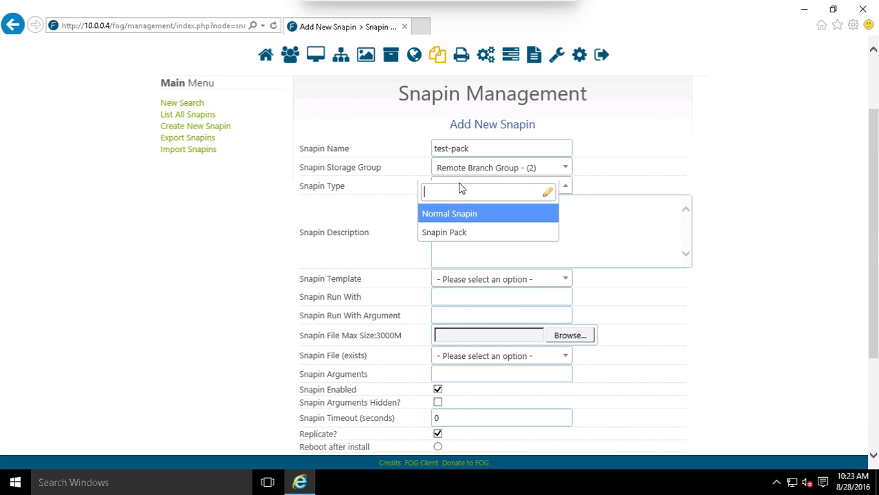
pyautogui.click(467, 232)
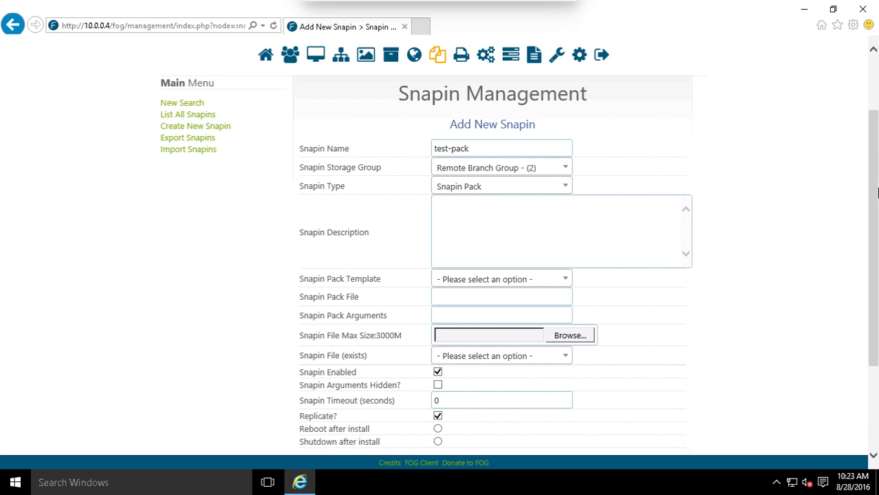
# Enter the snapin description "Just installs chrome." and choose Batch Script as the snapin pack template.
pyautogui.moveTo(875, 196); pyautogui.dragTo(877, 242)
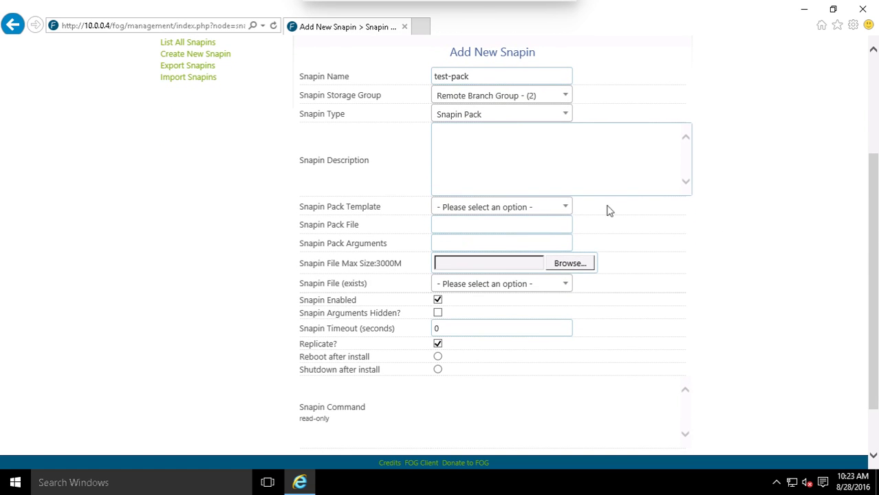
pyautogui.click(600, 165)
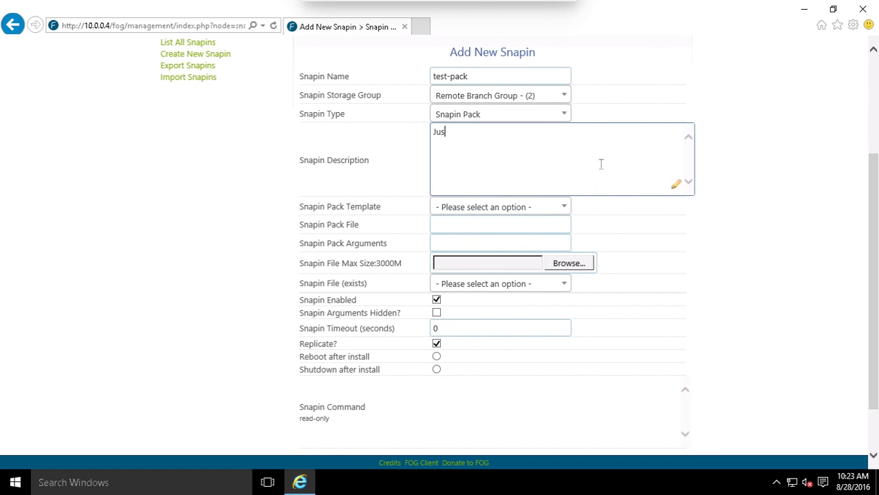
pyautogui.write('Just installs chrome.')
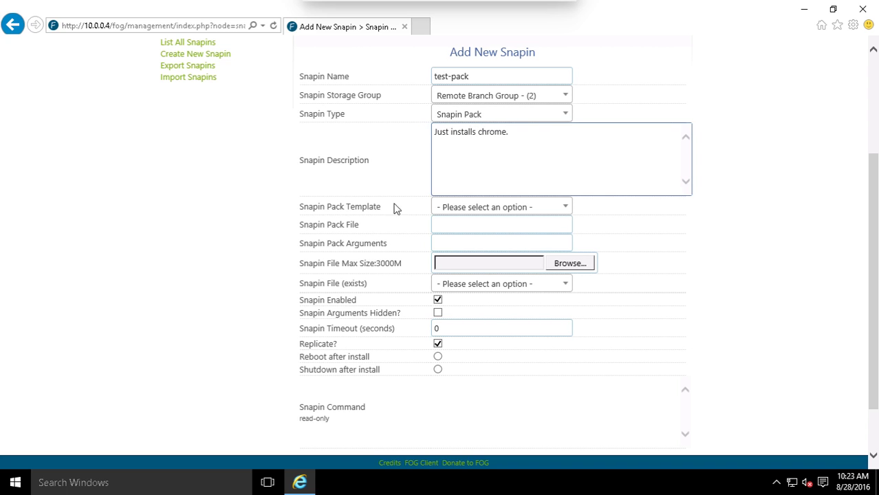
pyautogui.click(541, 205)
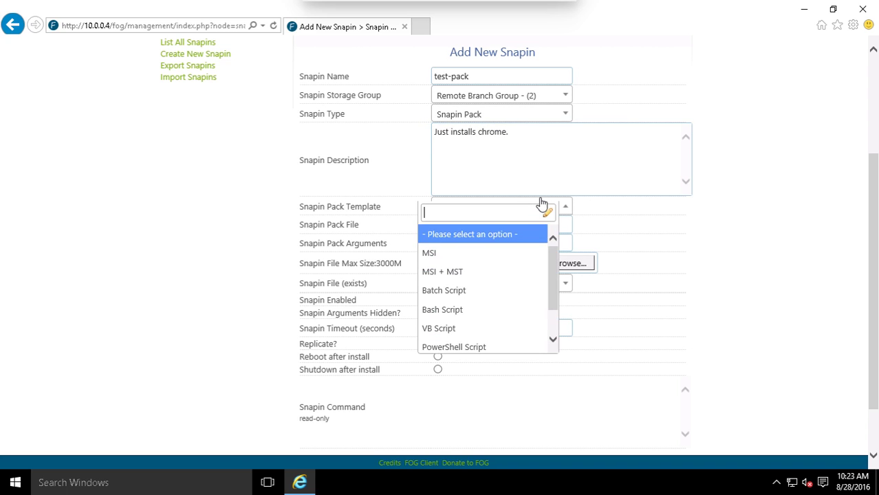
pyautogui.click(485, 296)
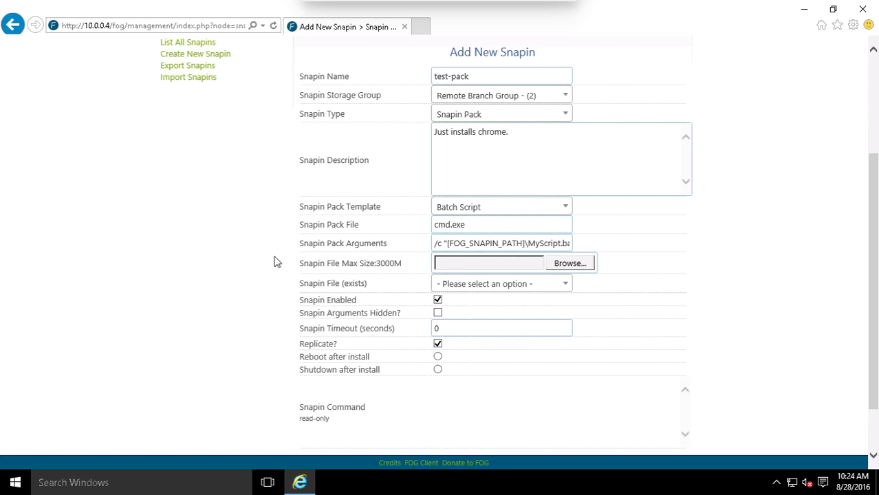
# Examine the Snapin Pack File and Snapin Pack Arguments values filled in by the template, along with the rest of the form.
pyautogui.moveTo(310, 249); pyautogui.dragTo(396, 250)
pyautogui.click(395, 249)
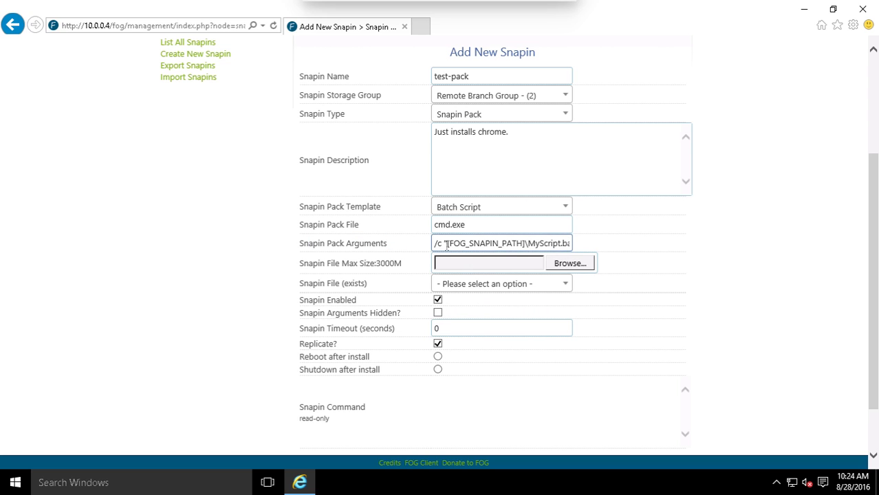
pyautogui.moveTo(447, 245); pyautogui.dragTo(589, 251)
pyautogui.click(533, 245)
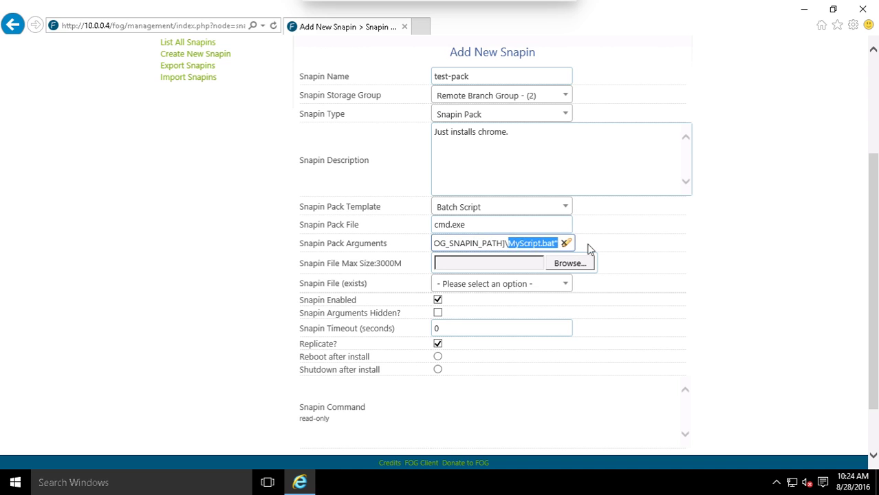
pyautogui.click(538, 246)
pyautogui.moveTo(509, 244); pyautogui.dragTo(406, 242)
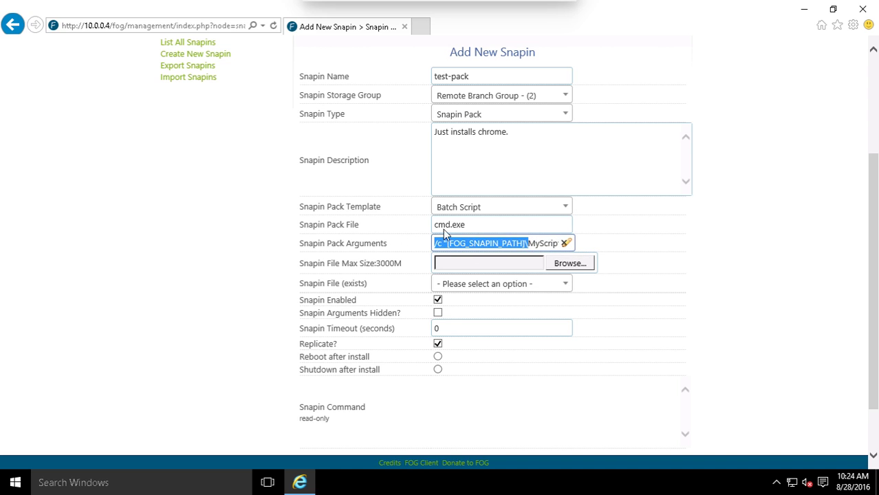
pyautogui.click(732, 234)
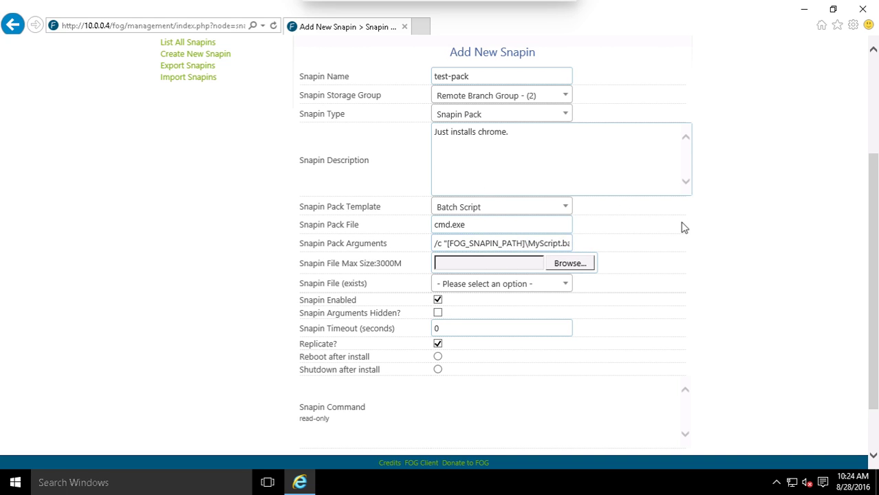
pyautogui.click(497, 227)
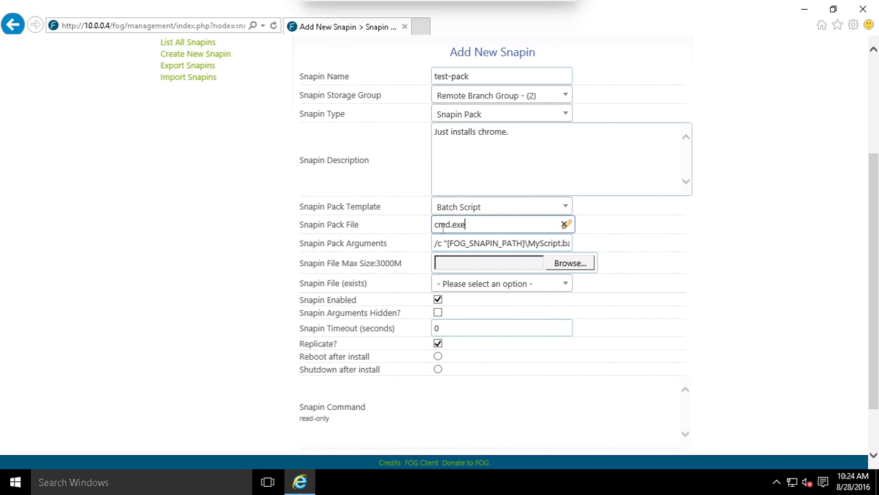
pyautogui.moveTo(439, 229); pyautogui.dragTo(469, 231)
pyautogui.click(490, 231)
pyautogui.scroll(-2, 788, 276)
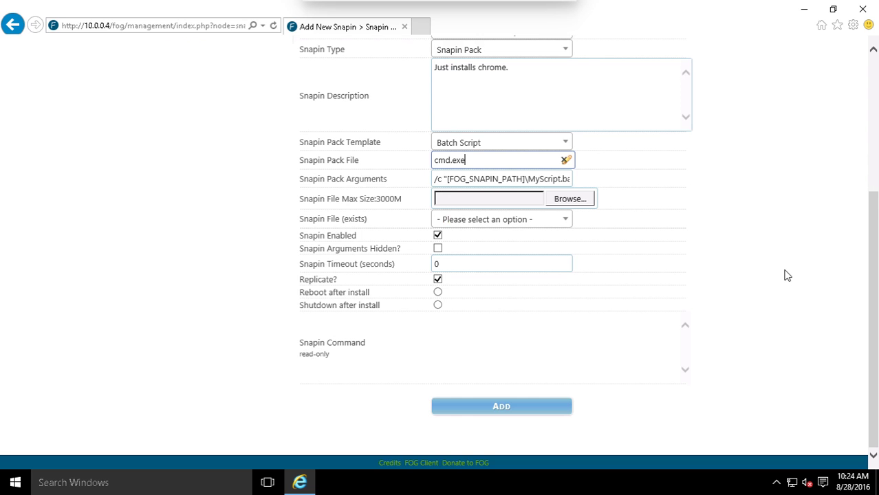
pyautogui.scroll(3, 787, 275)
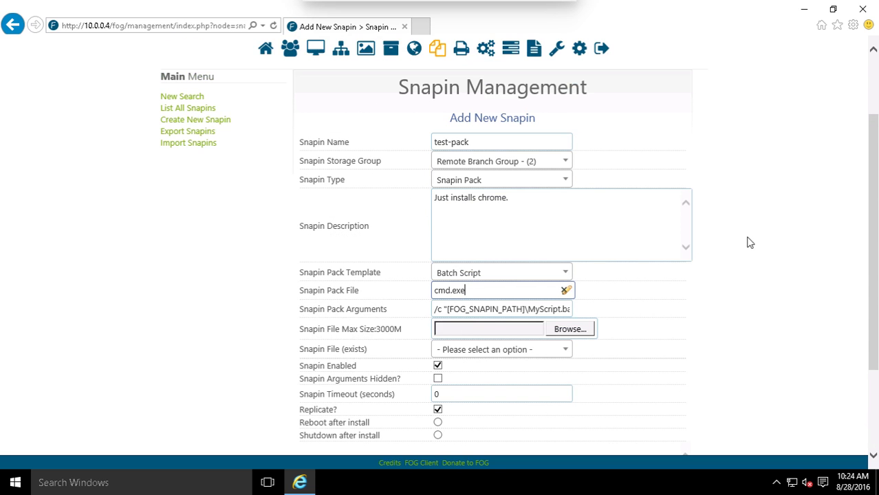
pyautogui.scroll(-3, 749, 242)
pyautogui.scroll(3, 726, 238)
pyautogui.scroll(-3, 724, 237)
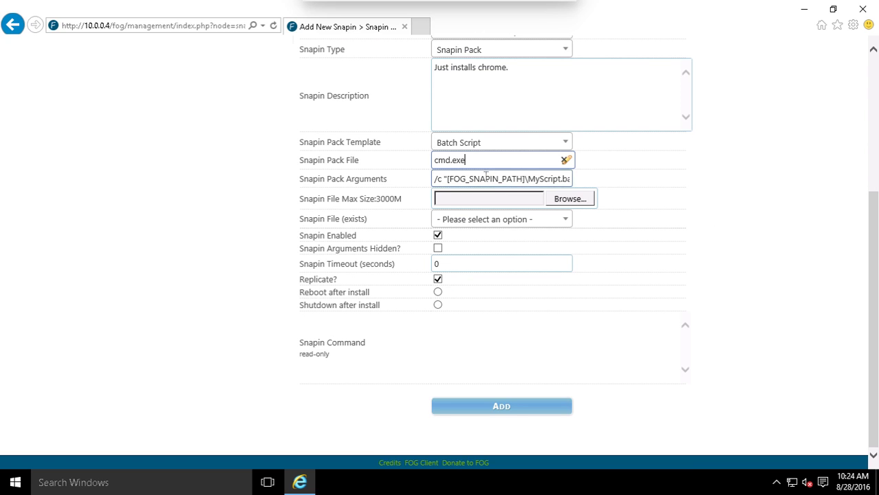
# Replace MyScript with chome in the Snapin Pack Arguments, keeping the .bat extension, and maximize the browser window.
pyautogui.click(485, 178)
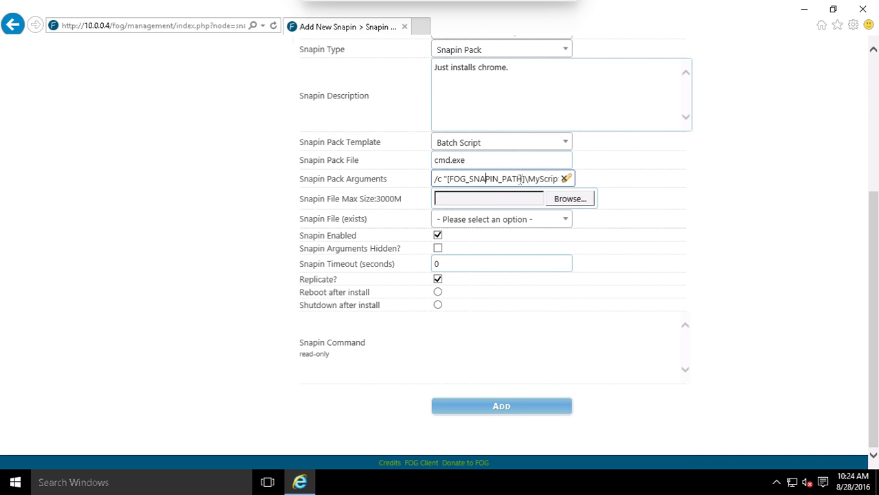
pyautogui.moveTo(528, 181)
pyautogui.mouseDown()
pyautogui.moveTo(571, 184)
pyautogui.moveTo(541, 186)
pyautogui.mouseUp()
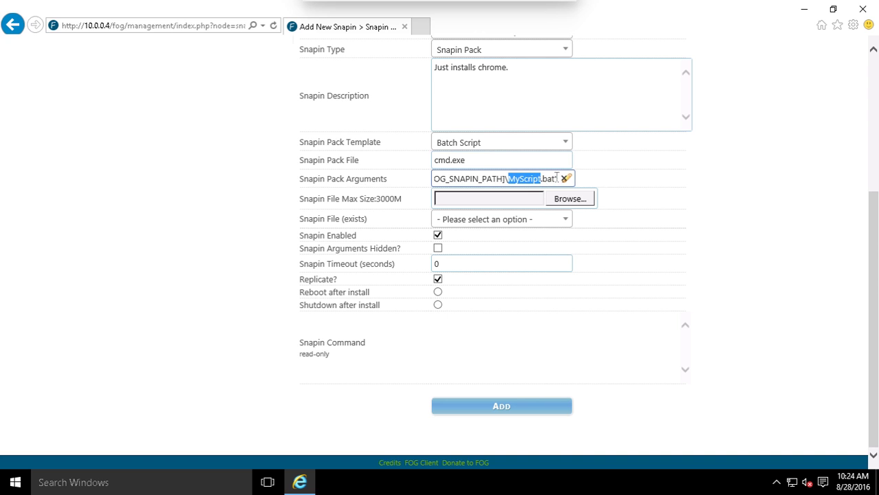
pyautogui.write('Chome')
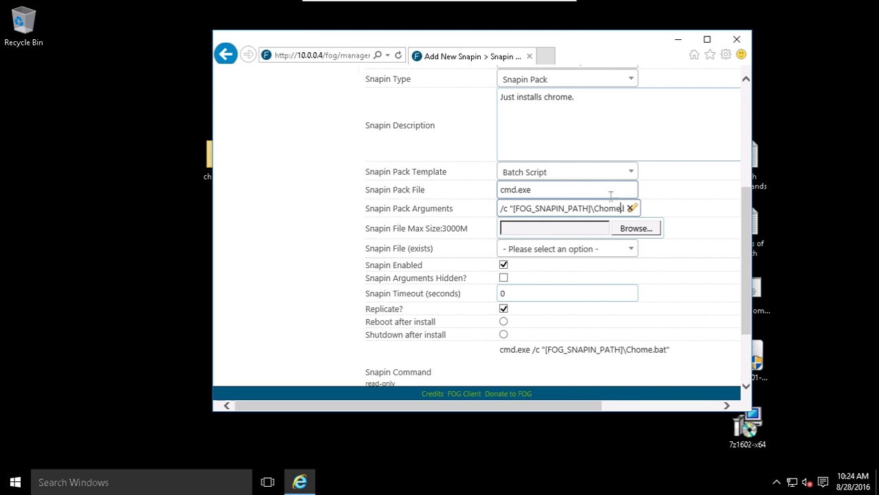
pyautogui.press('Left')
pyautogui.press('Left')
pyautogui.press('Left')
pyautogui.press('Left')
pyautogui.press('BackSpace')
pyautogui.write('c')
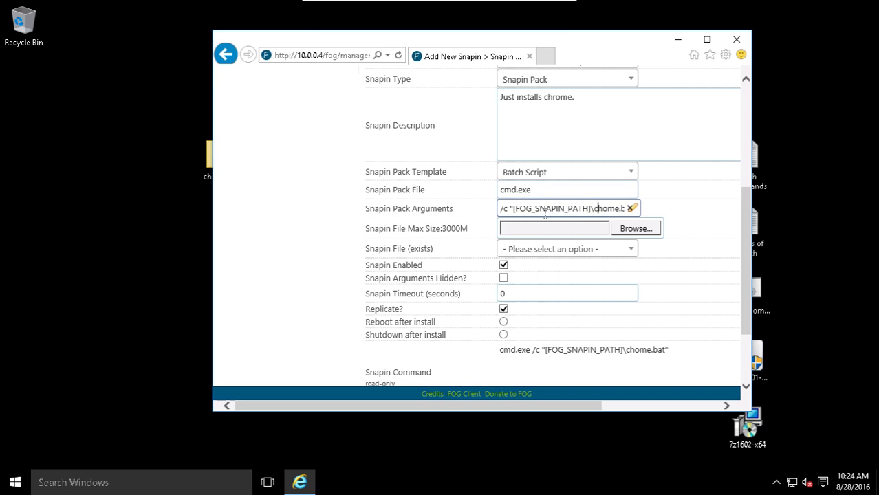
pyautogui.click(707, 39)
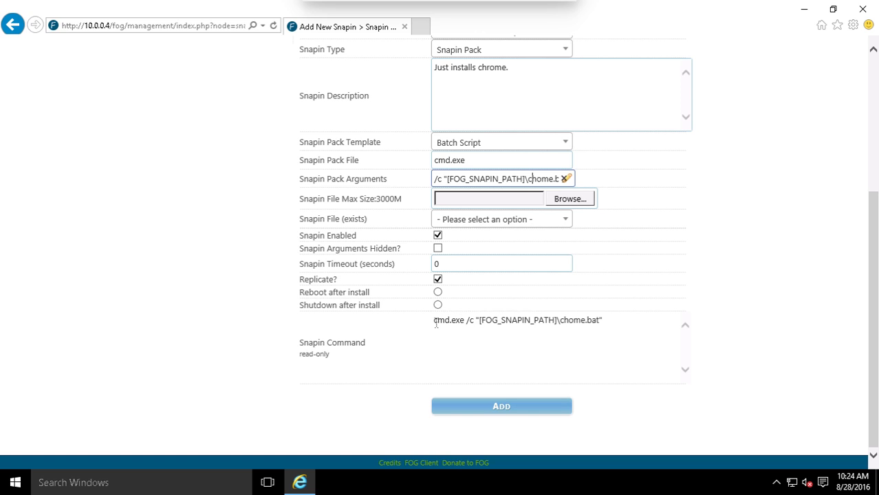
# Examine each part of the read-only Snapin Command: the executable, the /c switch, the FOG_SNAPIN_PATH variable and the batch file name.
pyautogui.moveTo(434, 322); pyautogui.dragTo(462, 323)
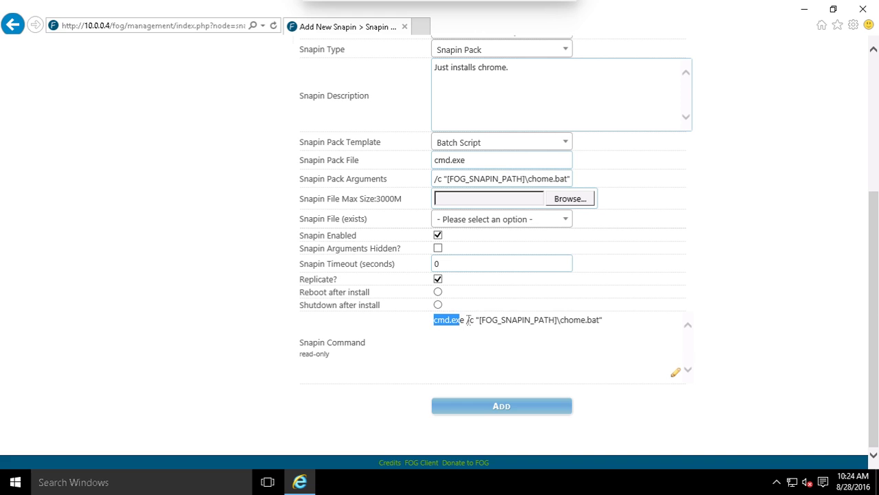
pyautogui.click(470, 321)
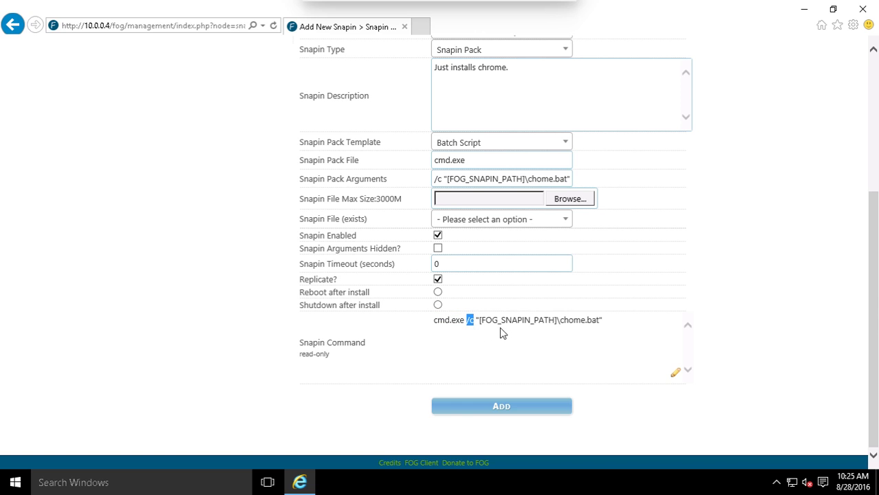
pyautogui.click(504, 326)
pyautogui.moveTo(622, 324); pyautogui.dragTo(477, 325)
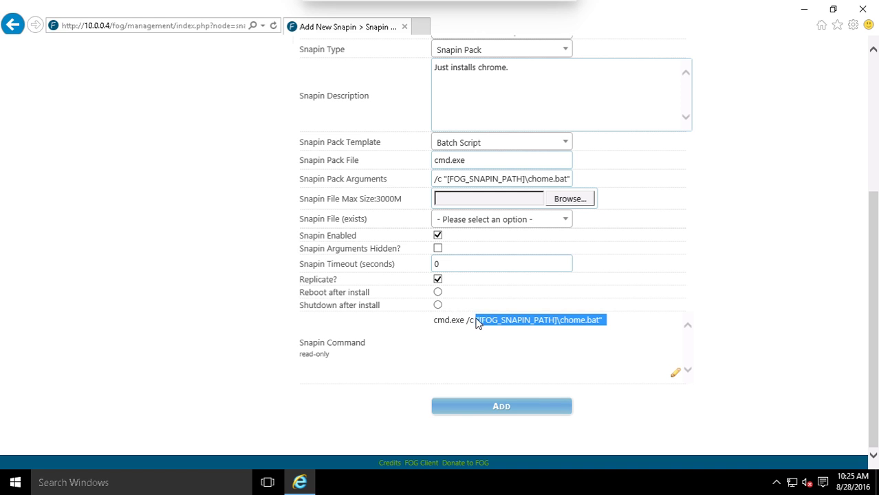
pyautogui.click(491, 320)
pyautogui.moveTo(480, 320); pyautogui.dragTo(513, 324)
pyautogui.click(557, 320)
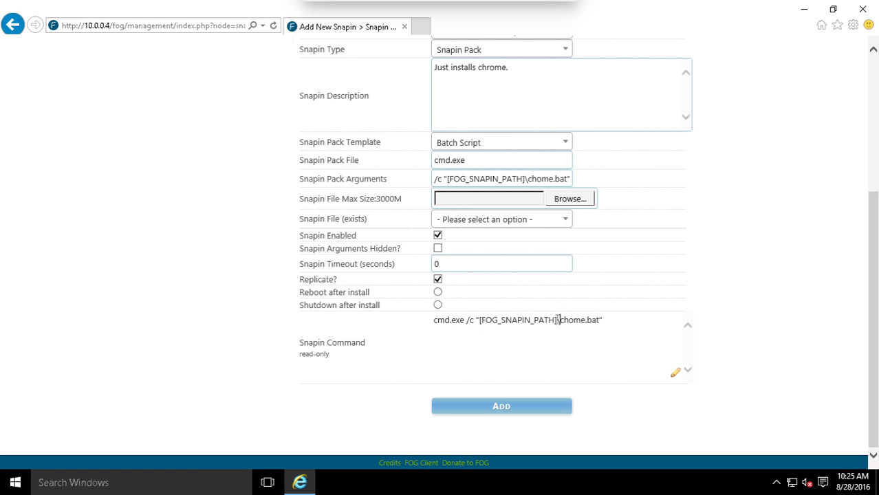
pyautogui.moveTo(580, 320); pyautogui.dragTo(599, 325)
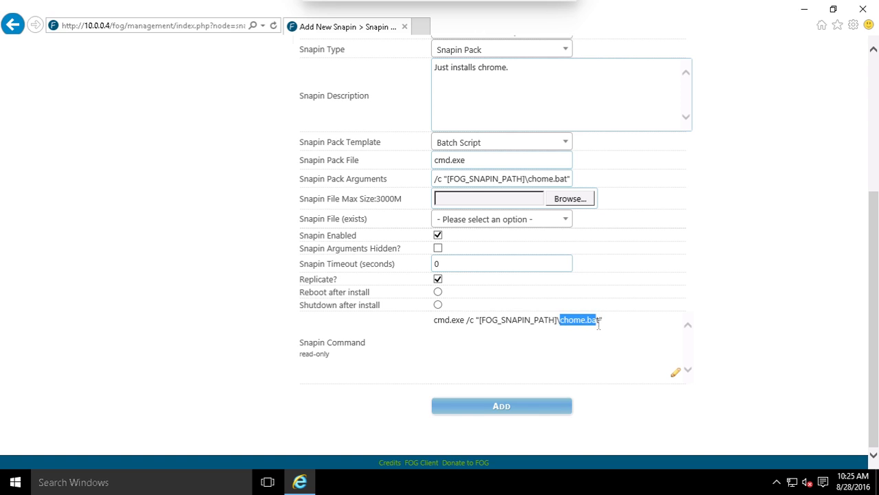
pyautogui.click(596, 321)
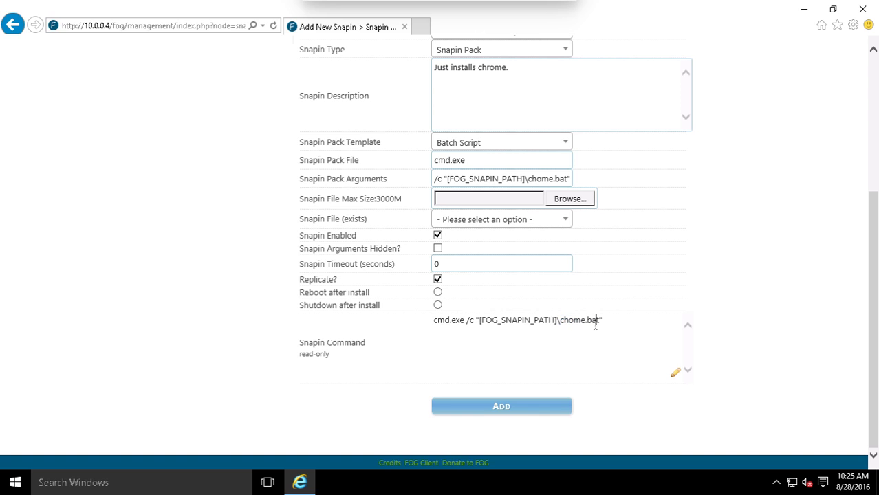
pyautogui.moveTo(599, 322); pyautogui.dragTo(559, 322)
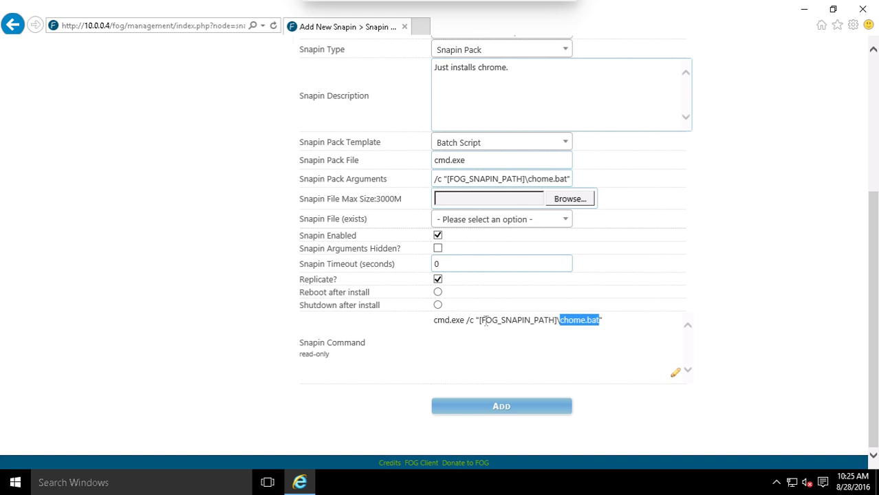
pyautogui.moveTo(480, 321); pyautogui.dragTo(555, 323)
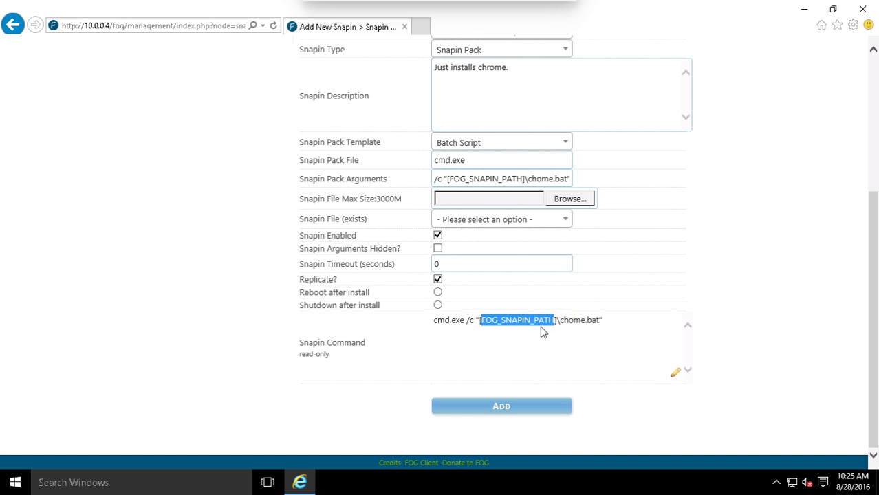
# Examine the quoted [FOG_SNAPIN_PATH] portion of the read-only Snapin Command.
pyautogui.click(538, 326)
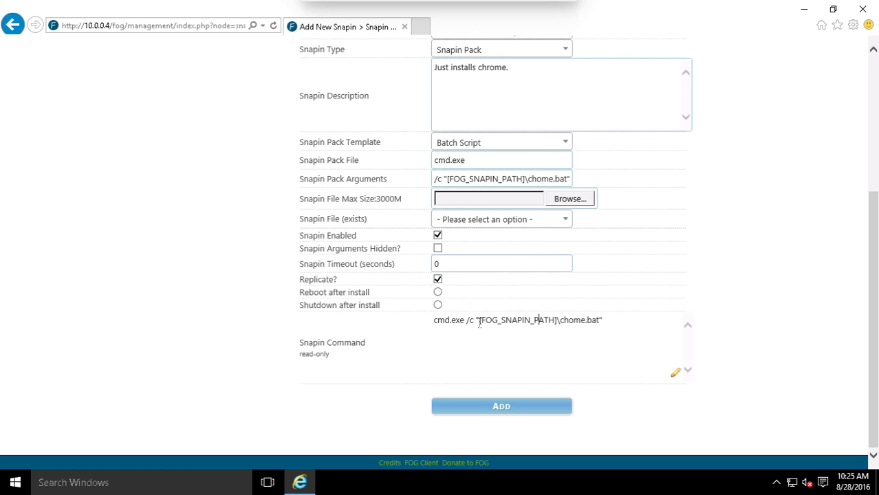
pyautogui.moveTo(479, 323); pyautogui.dragTo(555, 320)
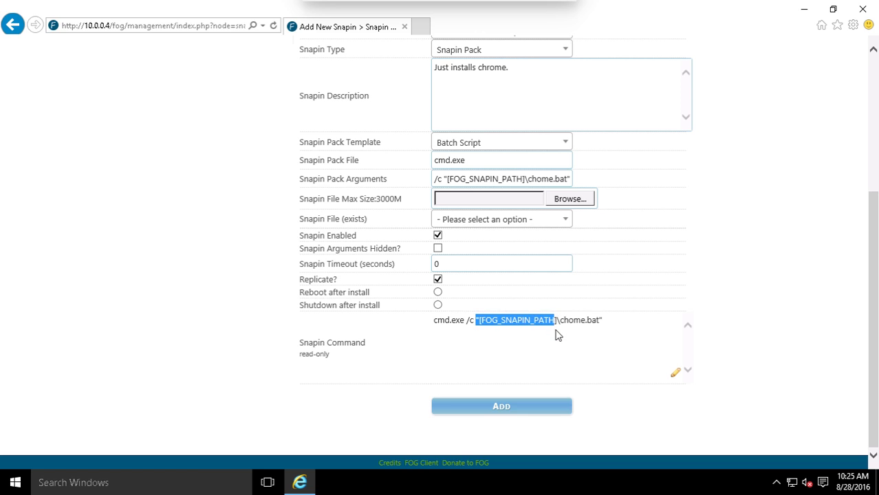
pyautogui.click(556, 335)
# Open a blank Notepad document, move it aside and minimize the browser to expose the desktop files.
pyautogui.click(136, 482)
pyautogui.write('notep')
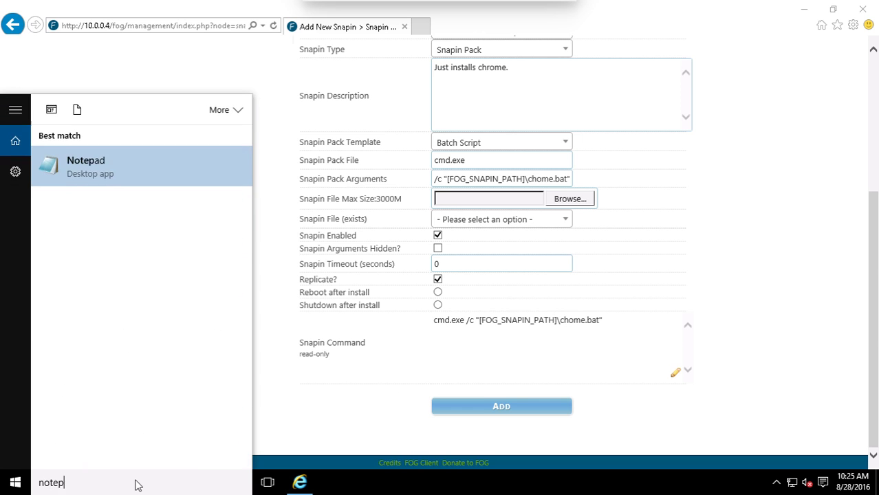
pyautogui.press('Return')
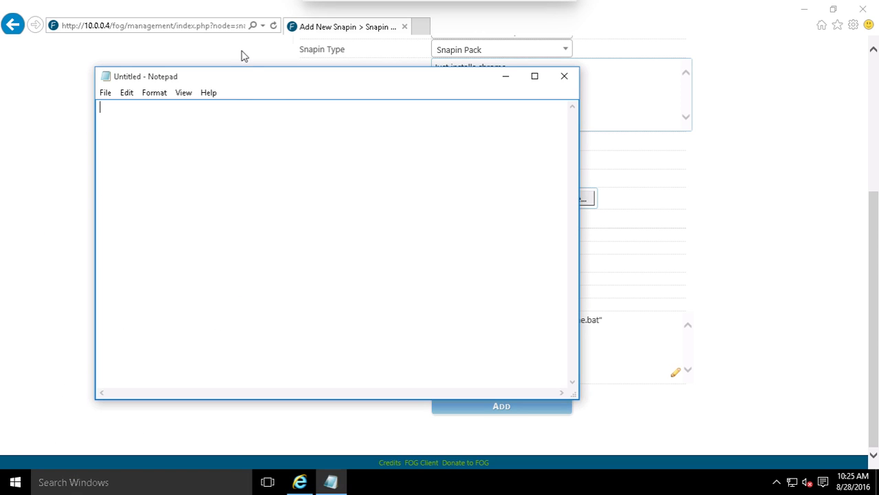
pyautogui.moveTo(241, 80); pyautogui.dragTo(531, 219)
pyautogui.click(804, 9)
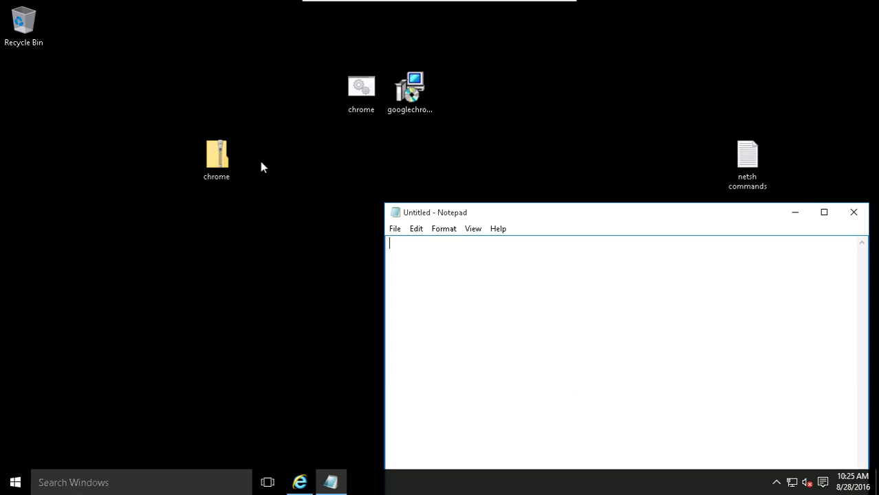
# Copy the path C:\Program Files (x86)\FOG\tmp\test-pack from the chrome batch file into the blank Notepad document, closing the batch file.
pyautogui.click(360, 98)
pyautogui.rightClick(360, 98)
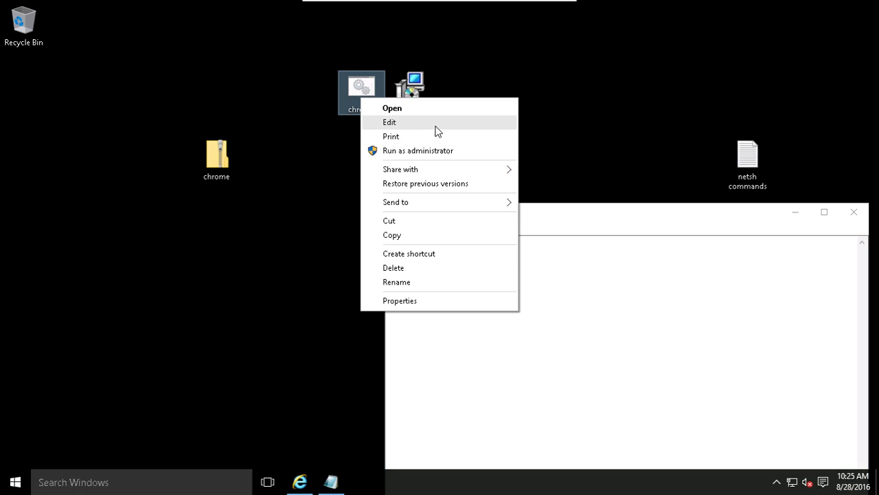
pyautogui.click(436, 132)
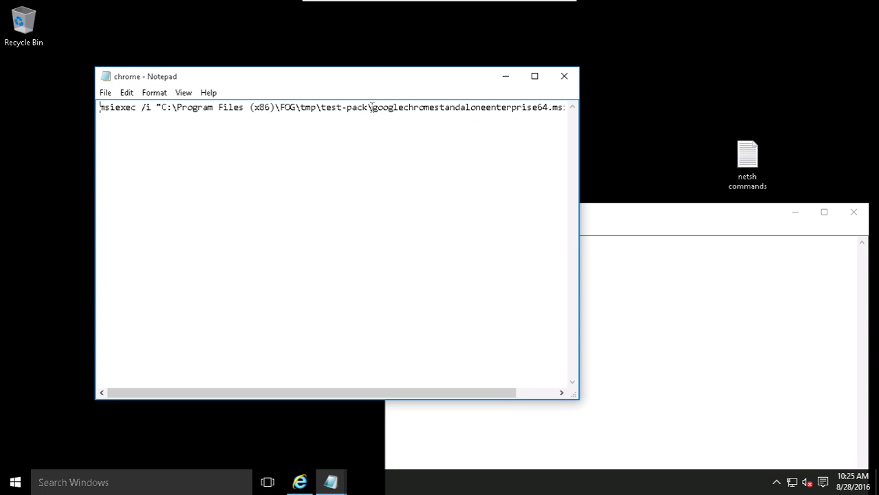
pyautogui.moveTo(369, 108); pyautogui.dragTo(164, 115)
pyautogui.hotkey('ctrl', 'c')
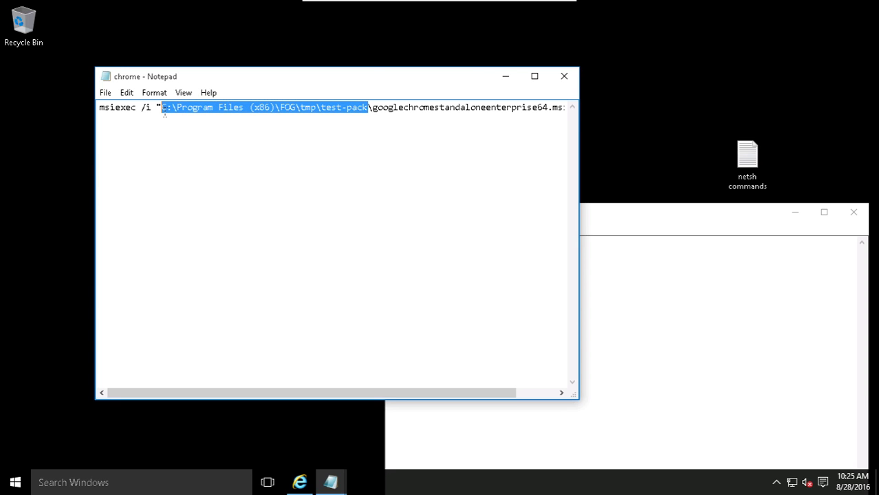
pyautogui.click(693, 216)
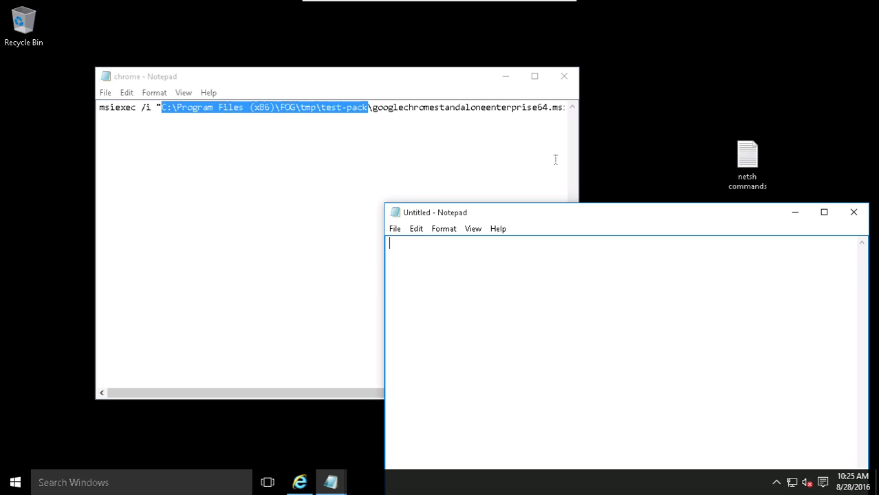
pyautogui.click(564, 76)
pyautogui.moveTo(658, 219); pyautogui.dragTo(380, 122)
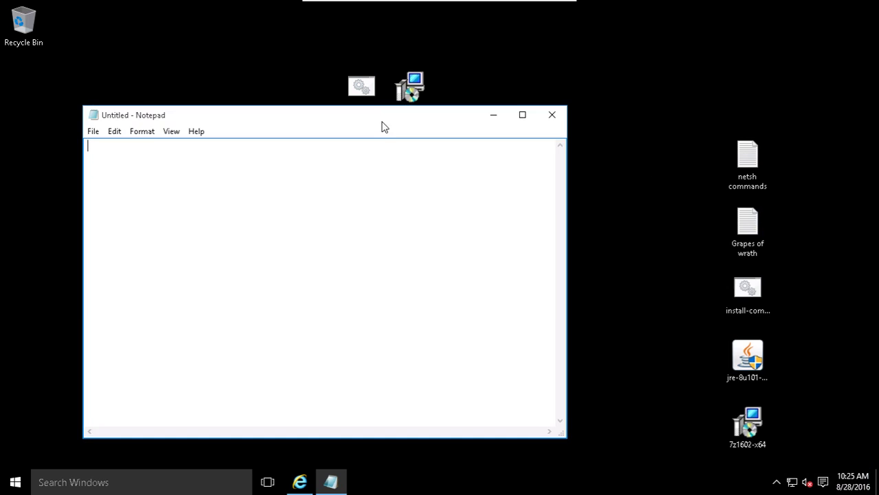
pyautogui.hotkey('ctrl', 'v')
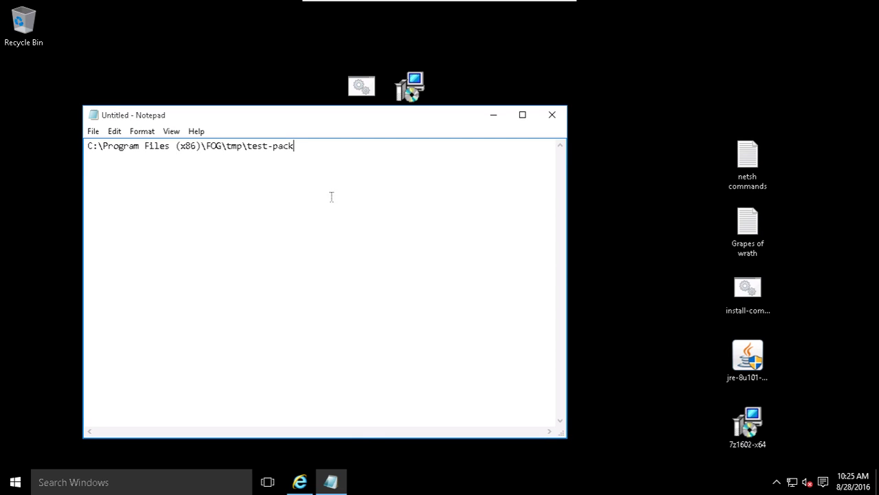
# Place the Notepad note over the snapin form, prefix its path with "[FOG_SNAPIN_PATH] =" and enclose the path in double quotes.
pyautogui.click(299, 481)
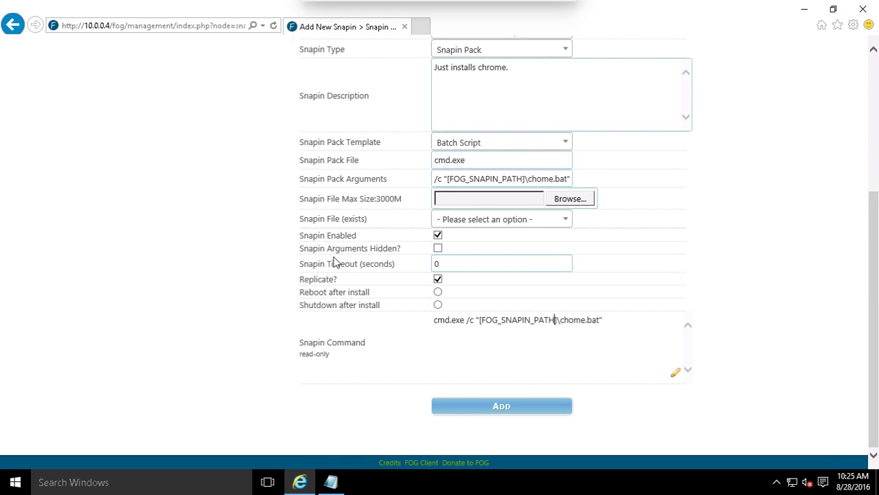
pyautogui.click(331, 481)
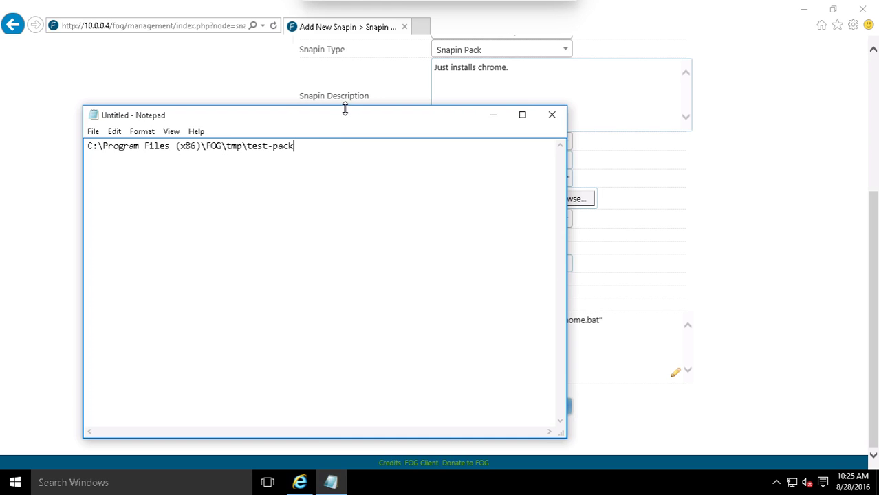
pyautogui.moveTo(345, 109); pyautogui.dragTo(476, 123)
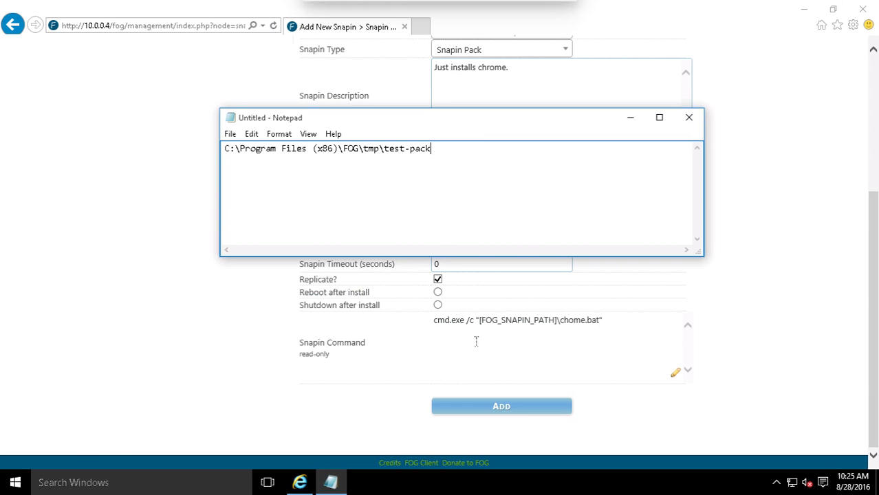
pyautogui.moveTo(502, 152); pyautogui.dragTo(214, 150)
pyautogui.click(229, 152)
pyautogui.write('[FOG_')
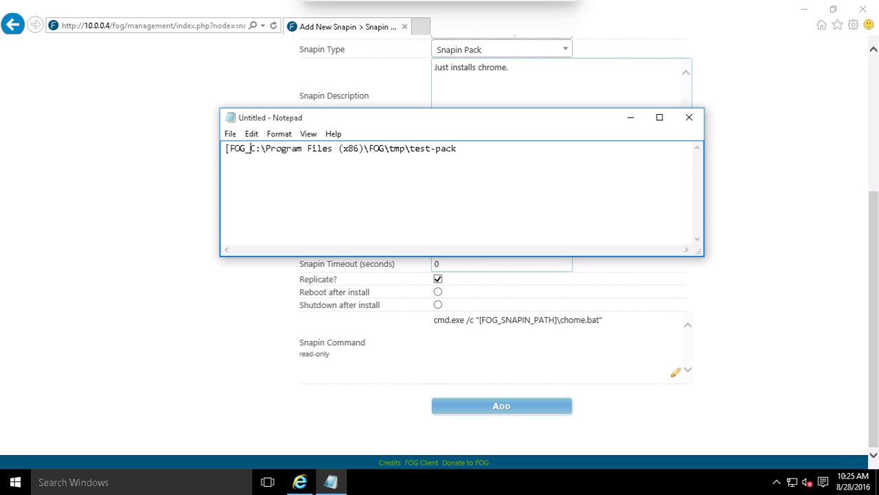
pyautogui.write('SNAPIN_PATH')
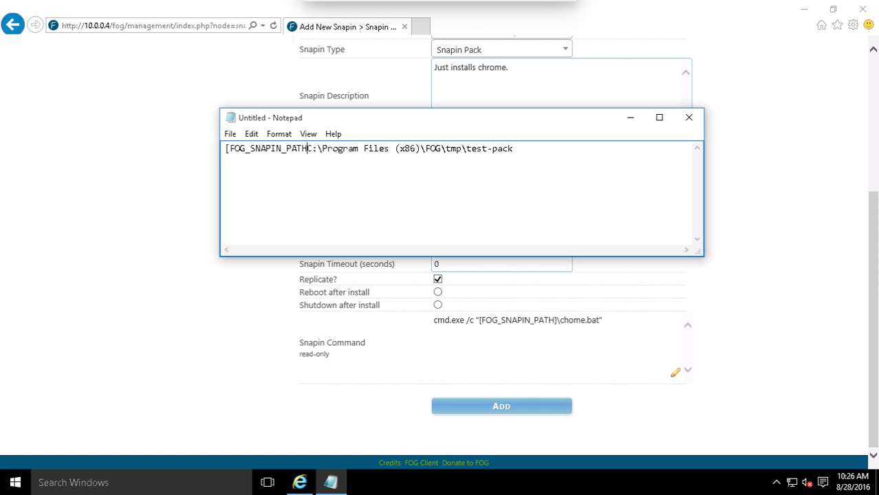
pyautogui.write(']  =')
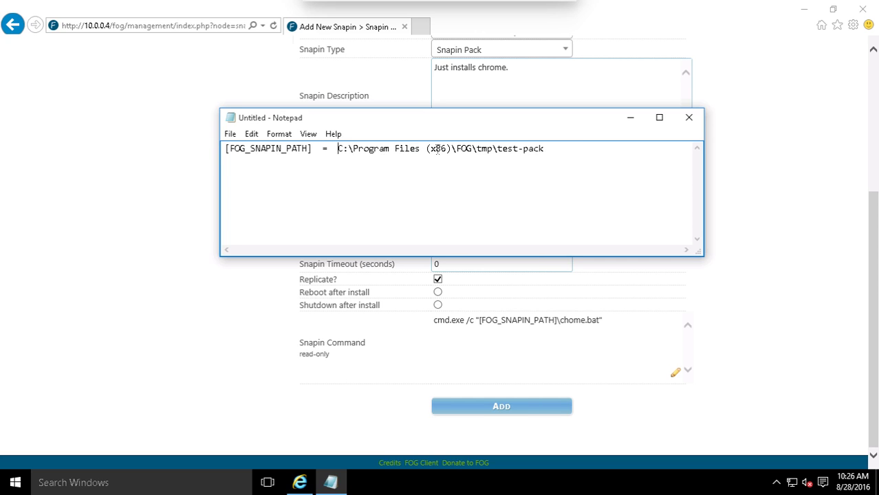
pyautogui.click(567, 149)
pyautogui.write('"')
pyautogui.write('"')
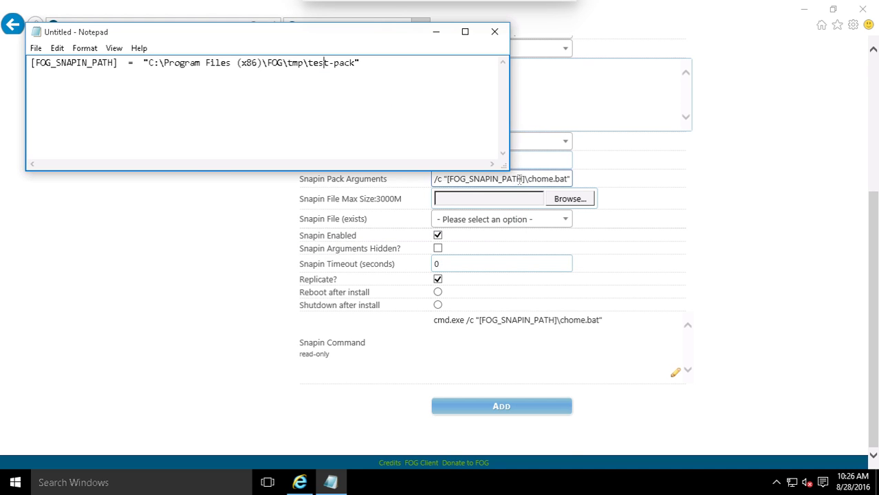
# Review the snapin name and pack settings in the Add New Snapin form against the path in the note.
pyautogui.scroll(3, 674, 219)
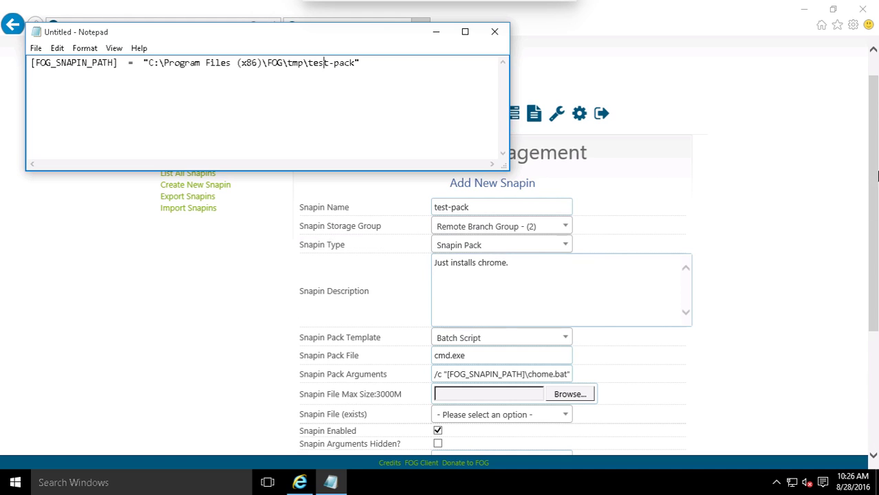
pyautogui.moveTo(874, 180); pyautogui.dragTo(874, 238)
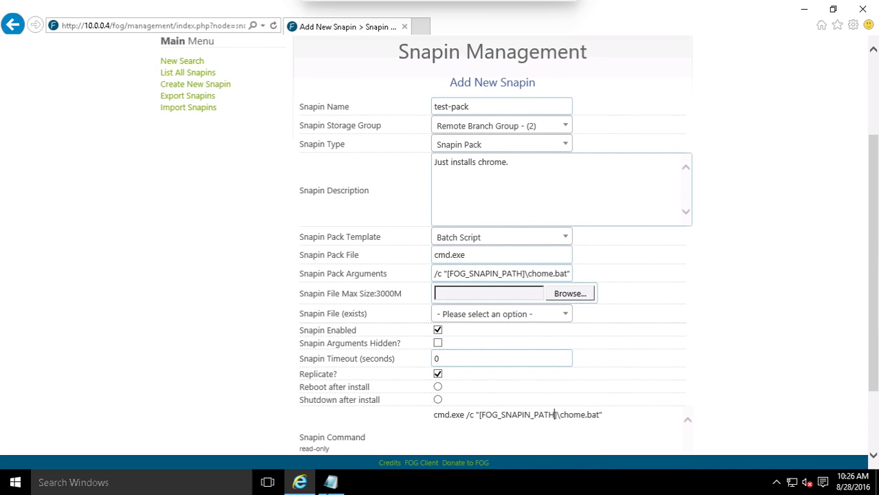
pyautogui.click(331, 482)
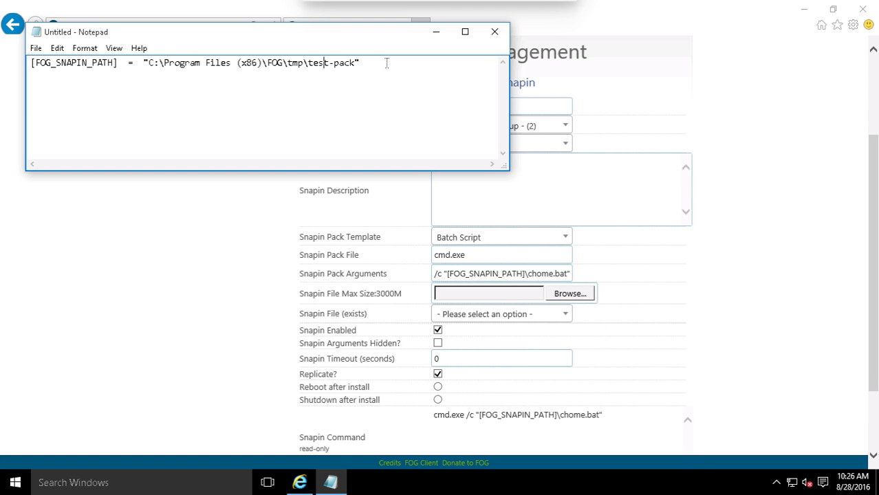
# Copy \chome.bat from the Snapin Pack Arguments onto a new line below the path definition in the Notepad note.
pyautogui.click(539, 273)
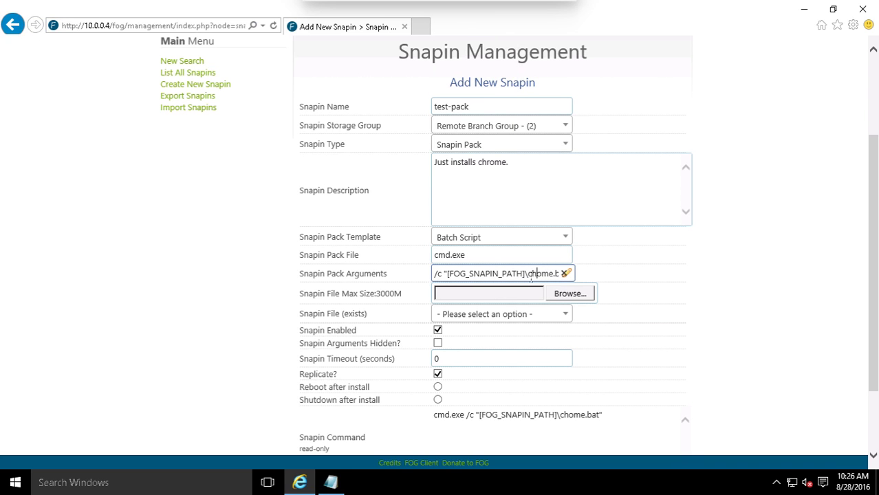
pyautogui.moveTo(525, 273); pyautogui.dragTo(556, 279)
pyautogui.hotkey('ctrl', 'c')
pyautogui.click(525, 274)
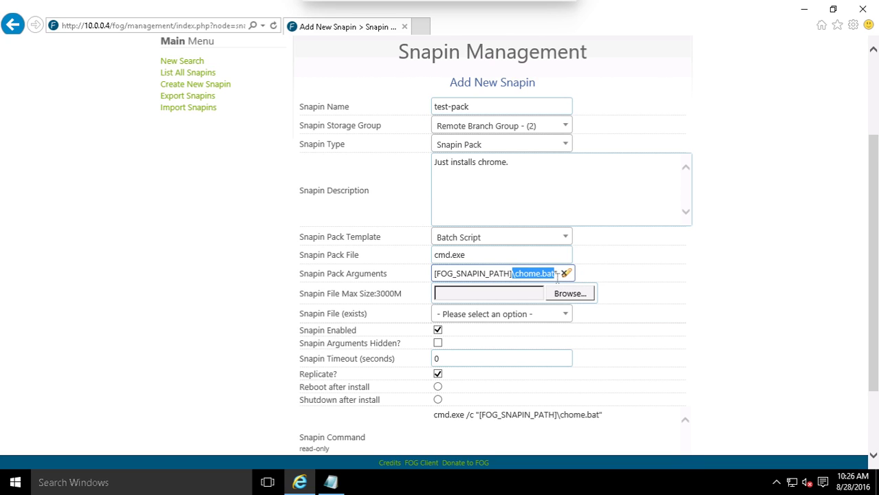
pyautogui.click(333, 484)
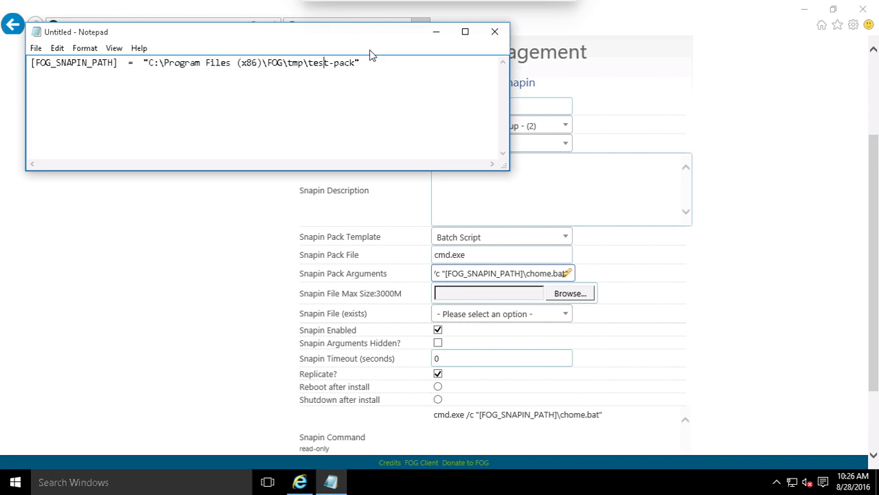
pyautogui.click(392, 69)
pyautogui.press('Return')
pyautogui.hotkey('ctrl', 'v')
# Insert a copy of C:\Program Files (x86)\FOG\tmp\test-pack in front of \chome.bat in the note.
pyautogui.moveTo(147, 61); pyautogui.dragTo(355, 67)
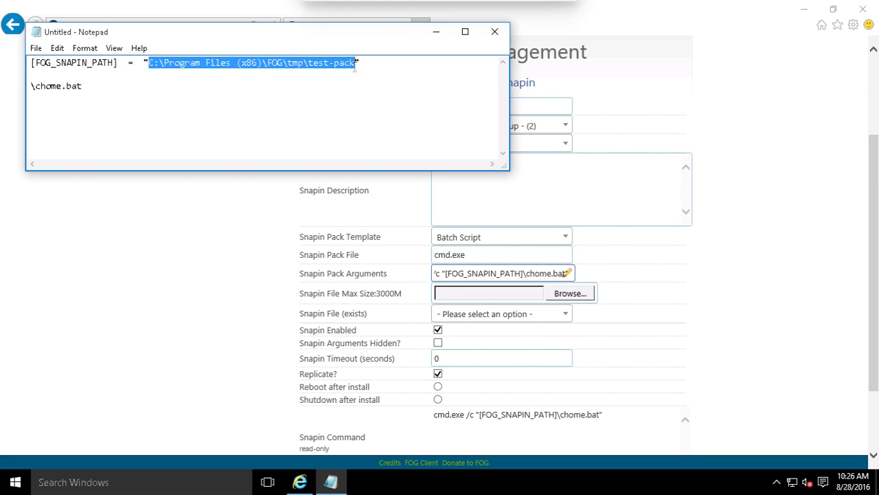
pyautogui.hotkey('ctrl', 'c')
pyautogui.click(30, 86)
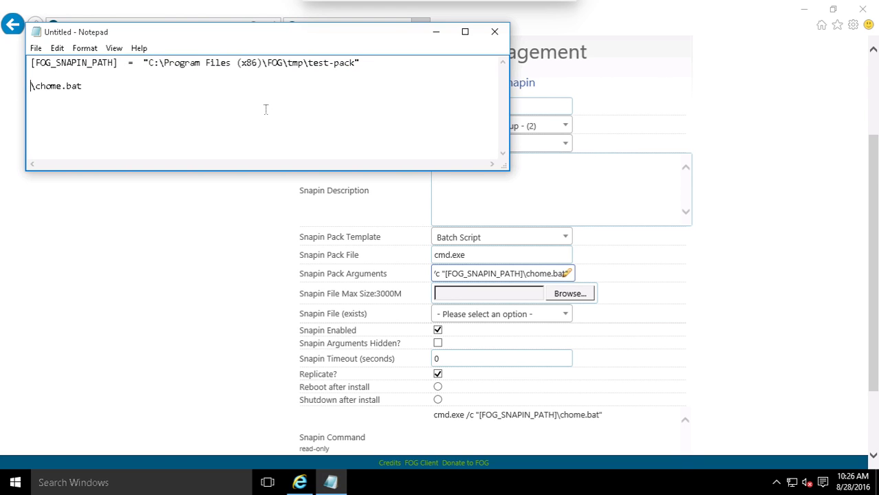
pyautogui.hotkey('ctrl', 'v')
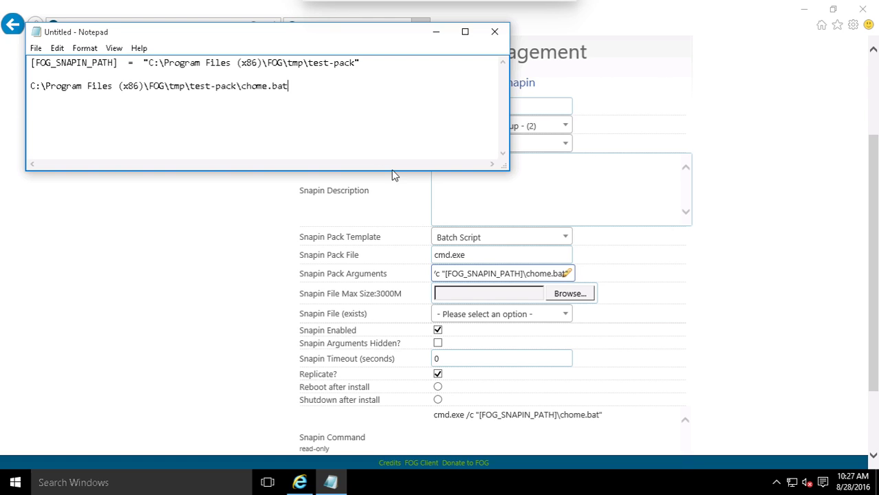
# Correct the batch file name in the Snapin Pack Arguments to chrome.bat and check it against the batch file on the desktop.
pyautogui.click(538, 273)
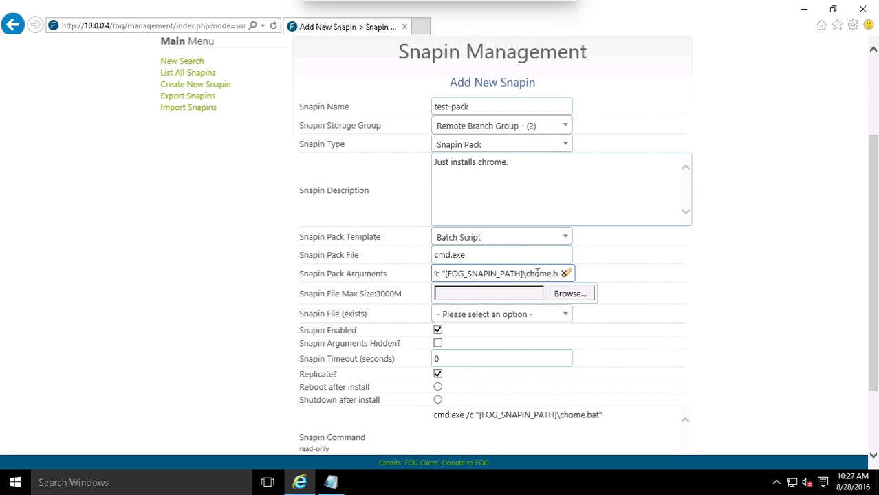
pyautogui.write('r')
pyautogui.click(829, 8)
pyautogui.moveTo(620, 34); pyautogui.dragTo(615, 251)
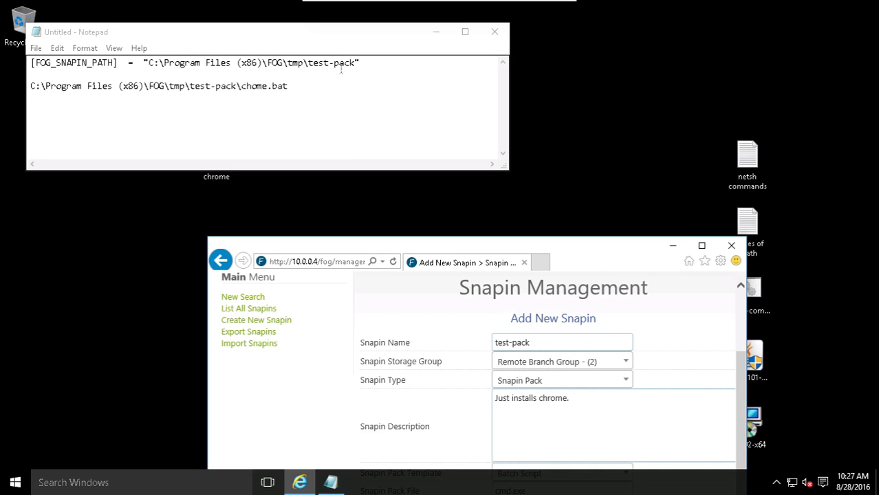
pyautogui.moveTo(351, 41); pyautogui.dragTo(353, 192)
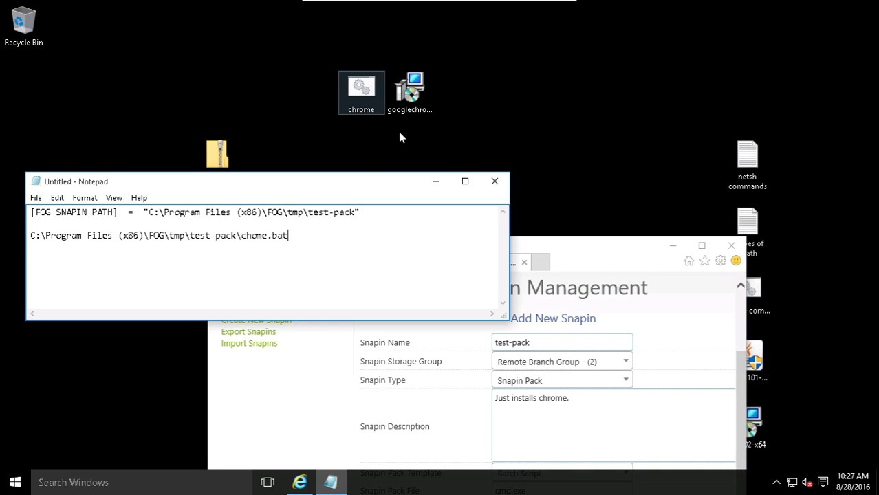
pyautogui.click(702, 246)
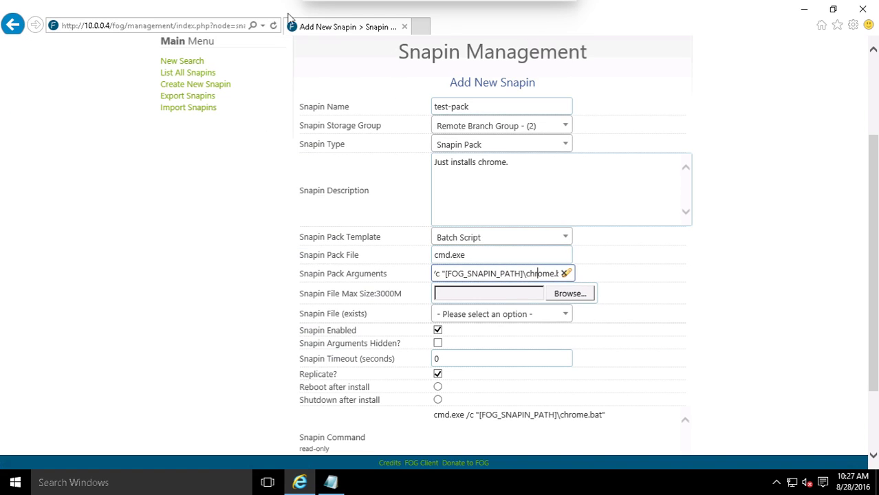
# Move the note clear of the Snapin Pack Arguments and correct the file name in its expanded path to chrome.bat.
pyautogui.click(331, 483)
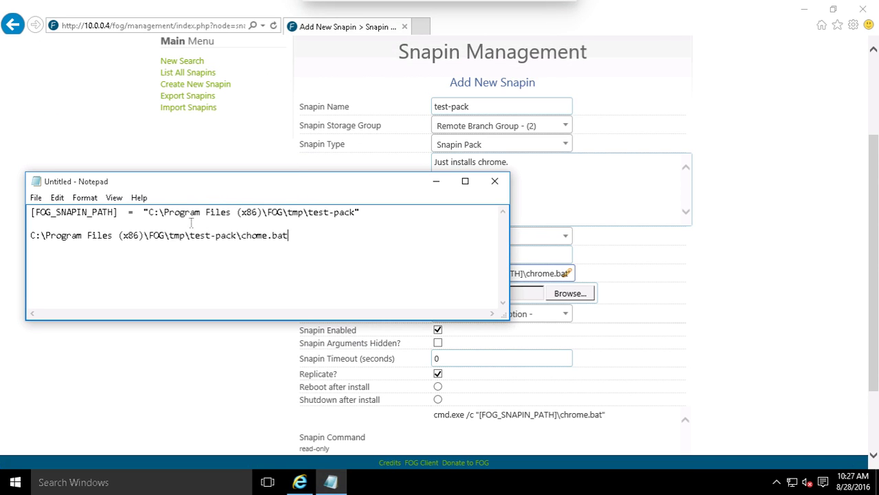
pyautogui.moveTo(234, 183); pyautogui.dragTo(285, 116)
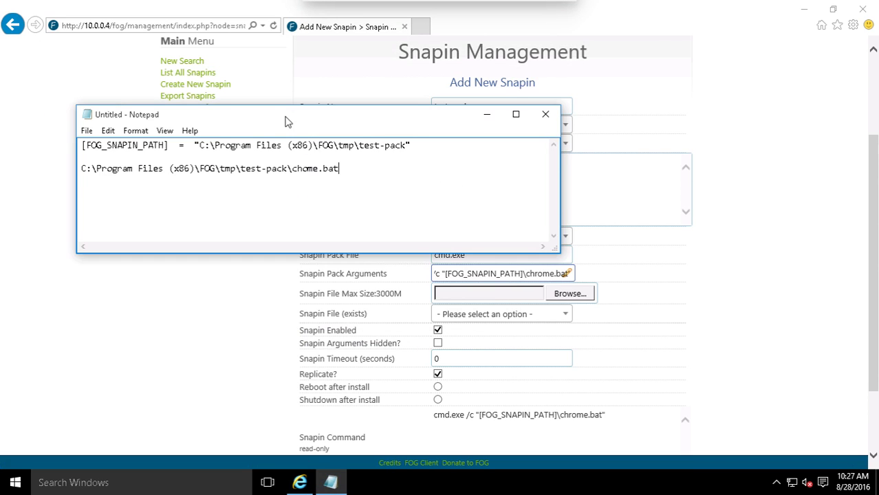
pyautogui.click(302, 170)
pyautogui.write('r')
# Compare the full Snapin Pack Arguments with the expanded batch file path in the Notepad note.
pyautogui.click(455, 274)
pyautogui.moveTo(454, 274); pyautogui.dragTo(583, 280)
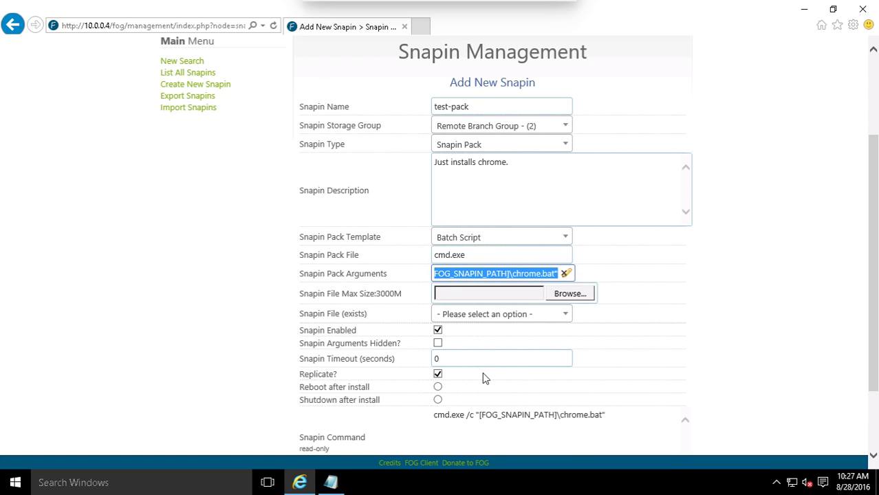
pyautogui.click(331, 482)
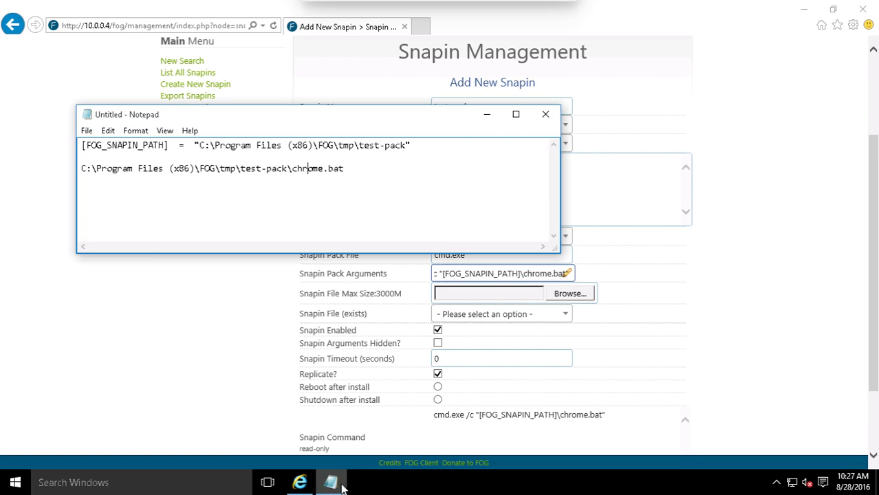
# Compare the expanded chrome.bat path in the note with the test-pack folder in the [FOG_SNAPIN_PATH] definition above it.
pyautogui.click(396, 168)
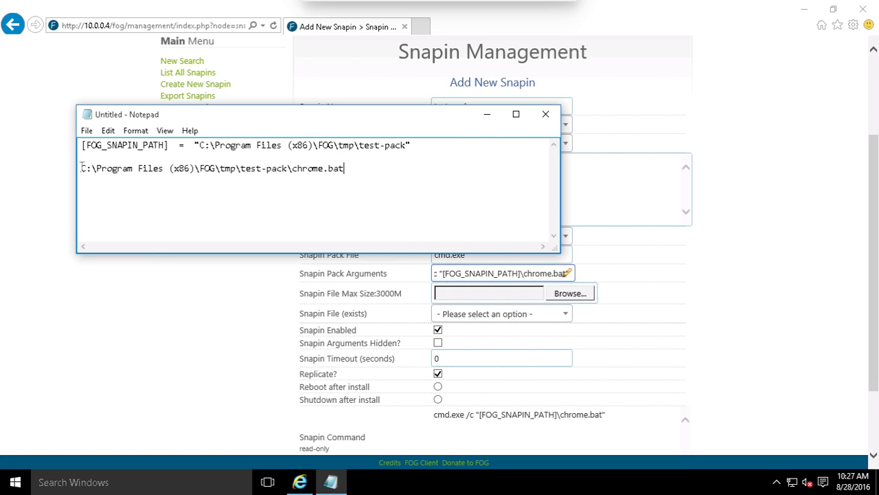
pyautogui.moveTo(81, 167)
pyautogui.mouseDown()
pyautogui.moveTo(360, 169)
pyautogui.moveTo(83, 170)
pyautogui.mouseUp()
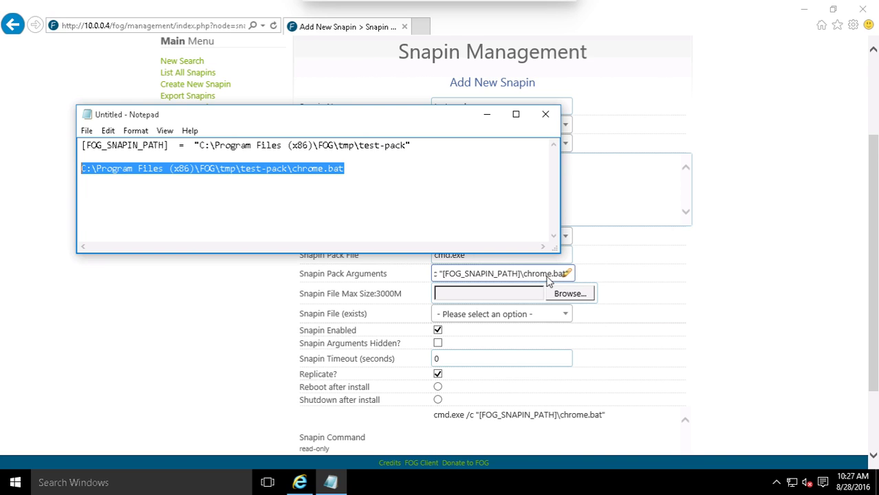
pyautogui.click(335, 169)
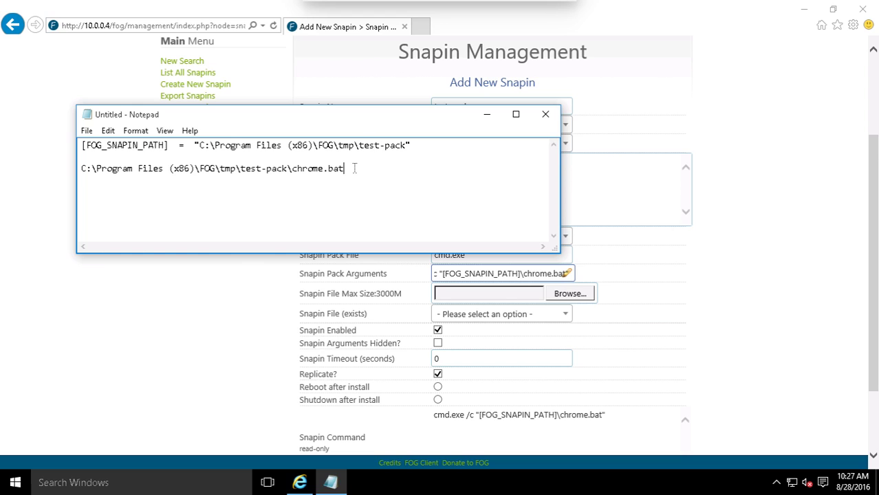
pyautogui.moveTo(408, 146); pyautogui.dragTo(358, 145)
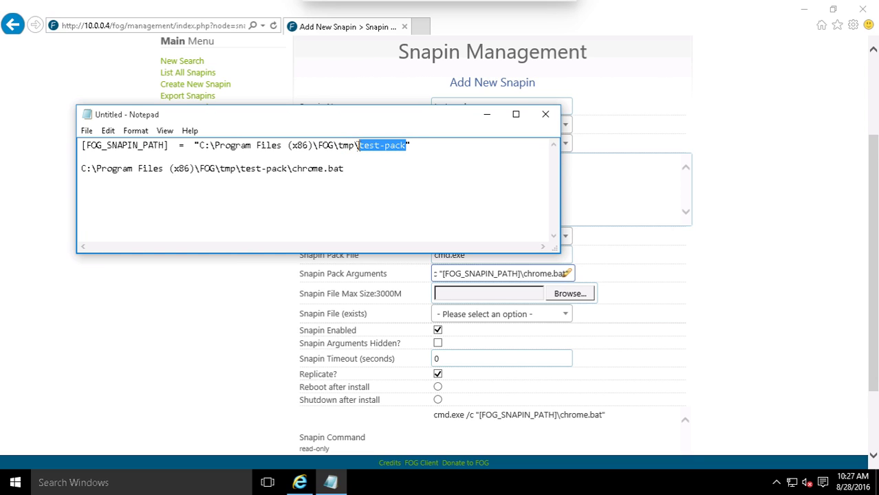
pyautogui.click(358, 145)
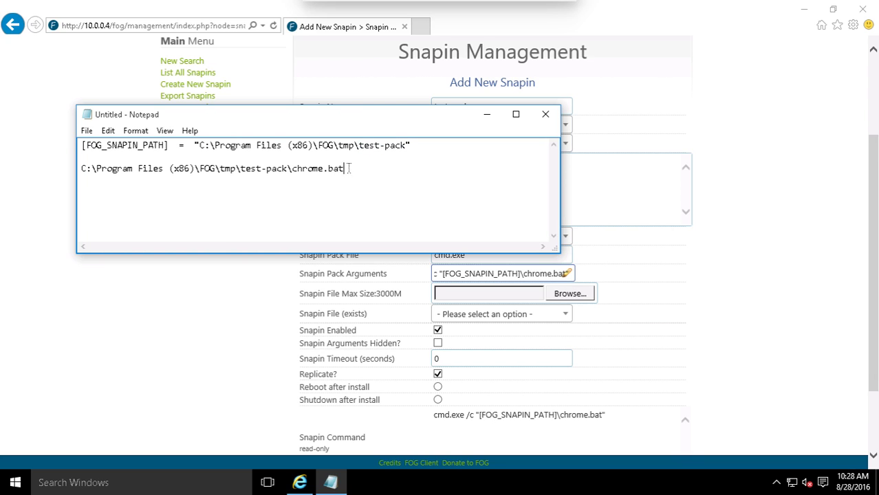
pyautogui.moveTo(345, 169); pyautogui.dragTo(85, 167)
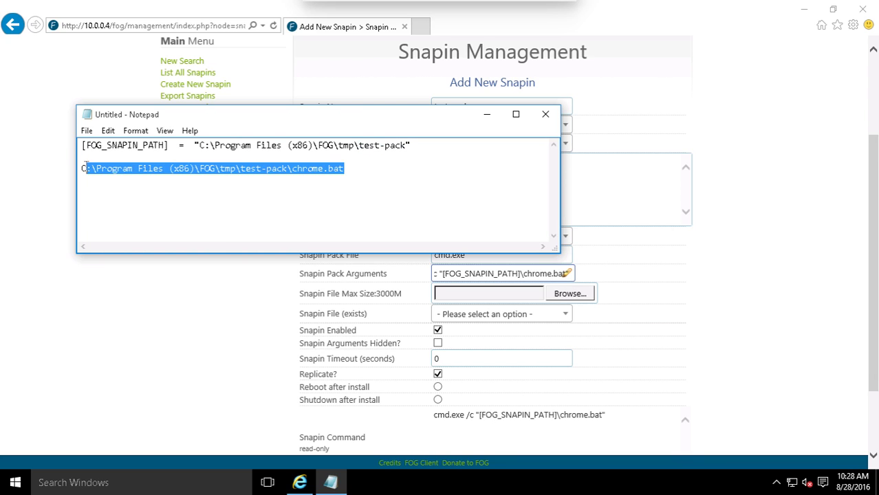
# Copy the complete read-only Snapin Command from the form into the Notepad note, below the expanded chrome.bat path.
pyautogui.click(736, 284)
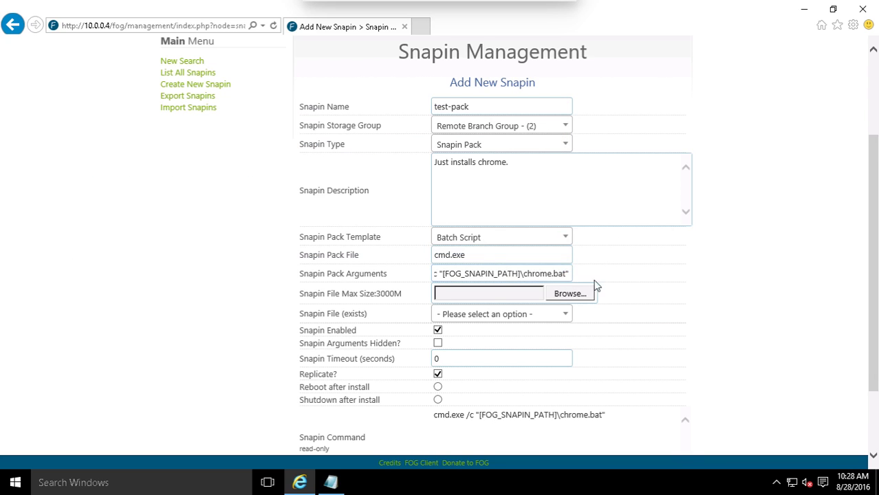
pyautogui.click(476, 254)
pyautogui.doubleClick(441, 254)
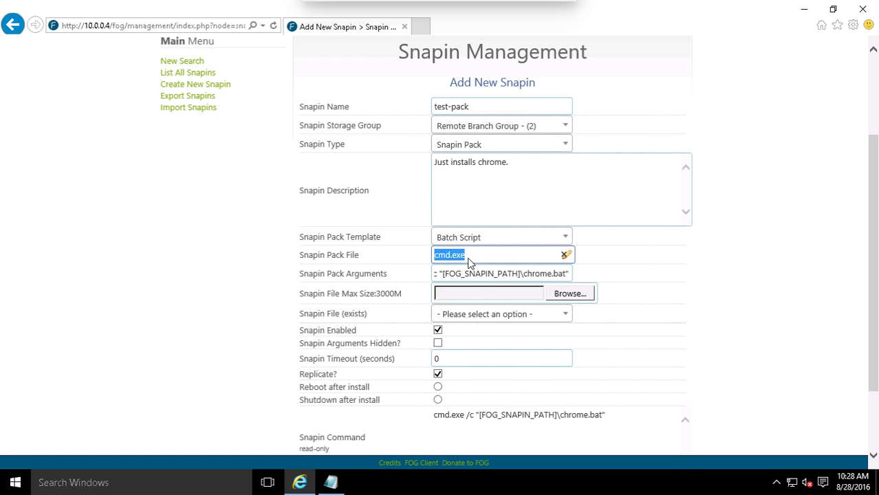
pyautogui.scroll(-3, 745, 368)
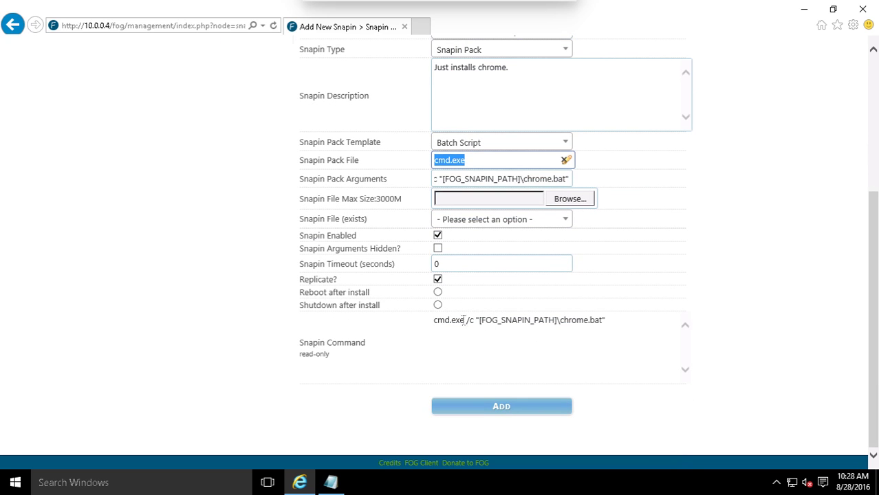
pyautogui.moveTo(445, 325)
pyautogui.mouseDown()
pyautogui.moveTo(615, 324)
pyautogui.moveTo(434, 329)
pyautogui.moveTo(447, 326)
pyautogui.mouseUp()
pyautogui.click(609, 327)
pyautogui.rightClick(447, 325)
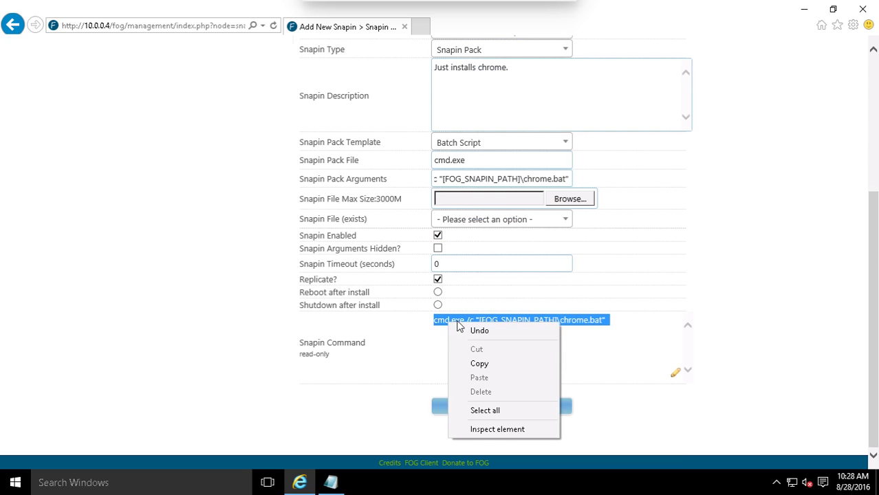
pyautogui.click(479, 363)
pyautogui.click(331, 483)
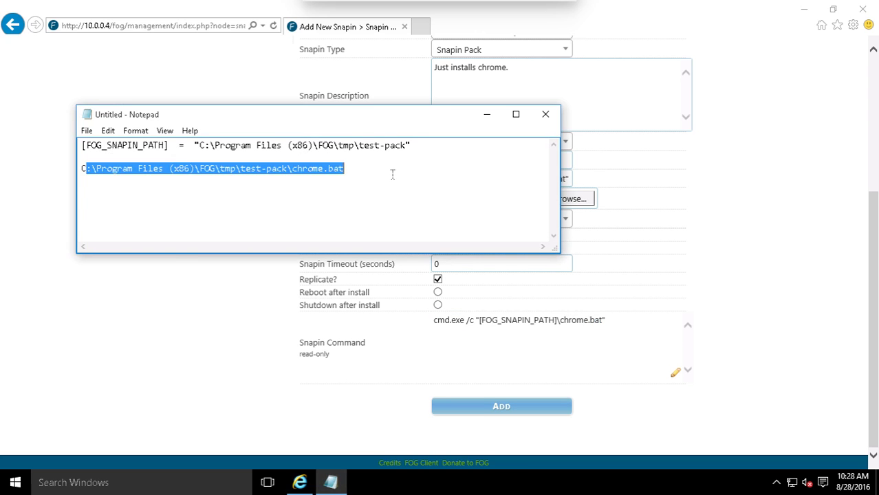
pyautogui.press('Down')
pyautogui.hotkey('ctrl', 'v')
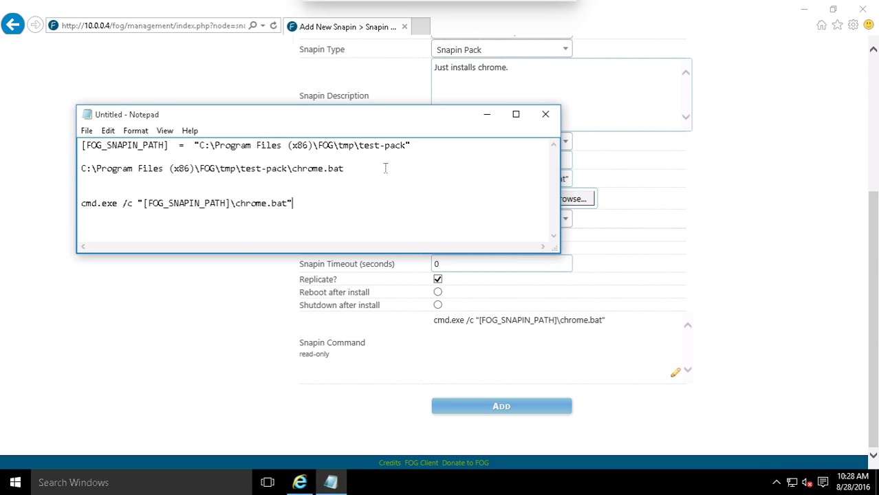
# Return to the snapin form and choose the compressed chrome.zip on the desktop as the snapin file to upload.
pyautogui.click(809, 185)
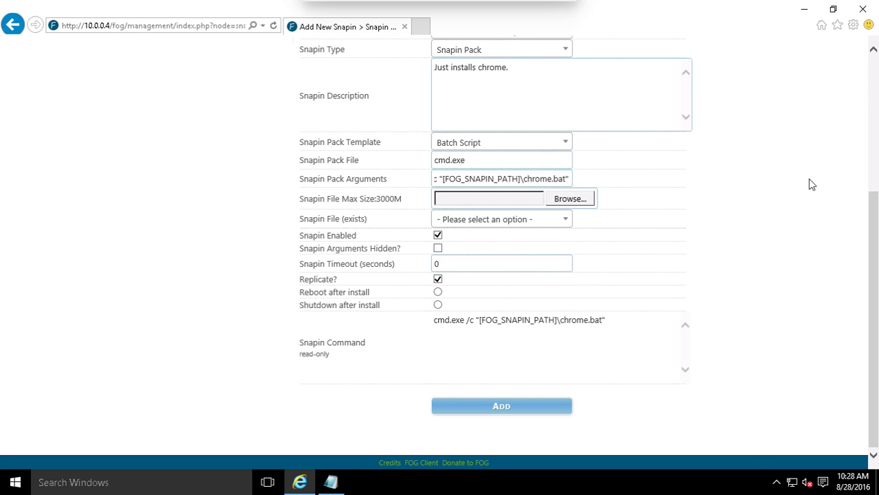
pyautogui.click(577, 200)
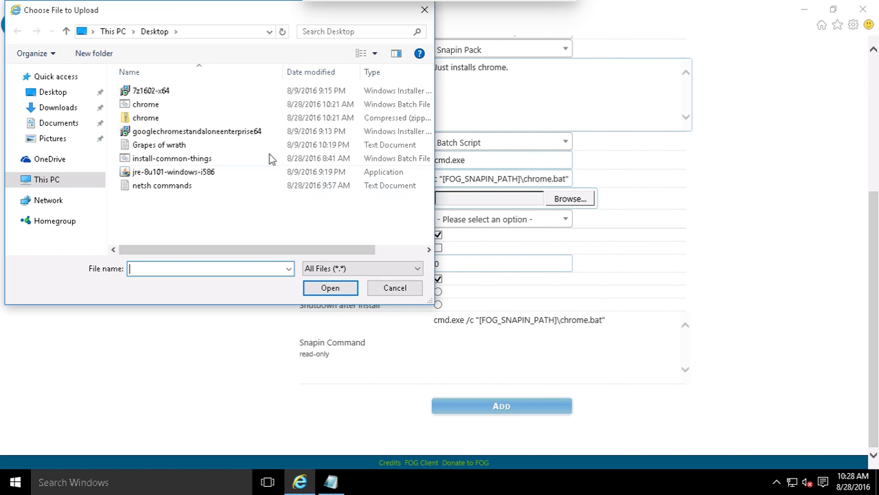
pyautogui.click(171, 118)
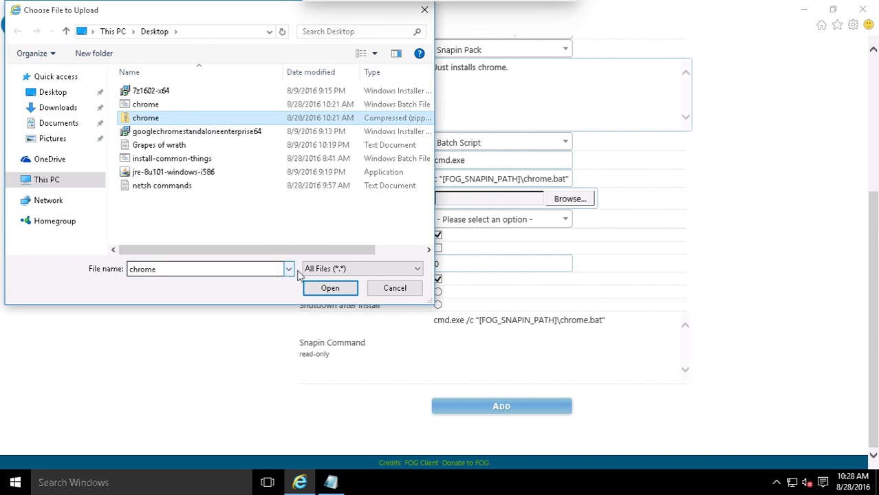
pyautogui.click(328, 288)
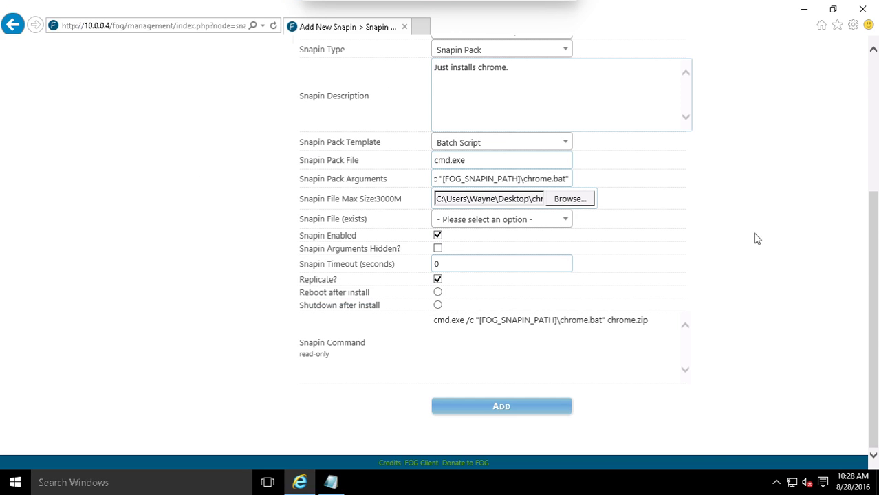
# Add the test-pack snapin to FOG with the chosen settings and zip file.
pyautogui.moveTo(875, 285)
pyautogui.mouseDown()
pyautogui.moveTo(874, 221)
pyautogui.moveTo(872, 289)
pyautogui.mouseUp()
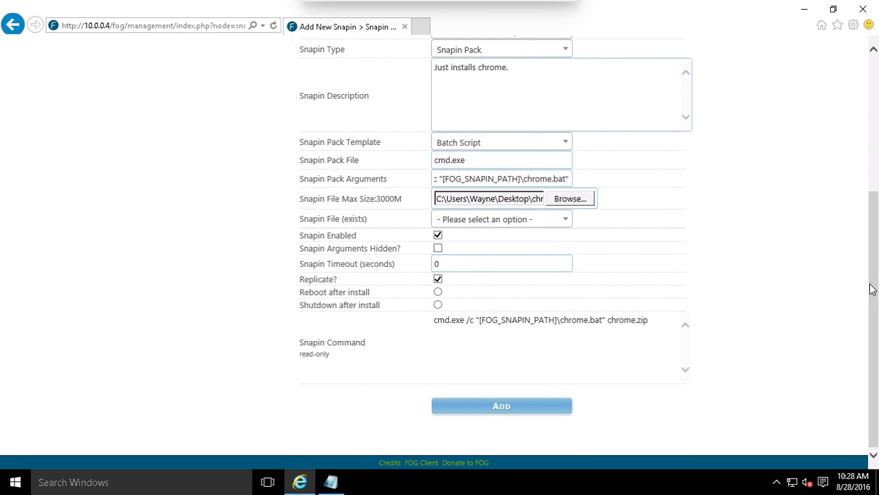
pyautogui.click(517, 408)
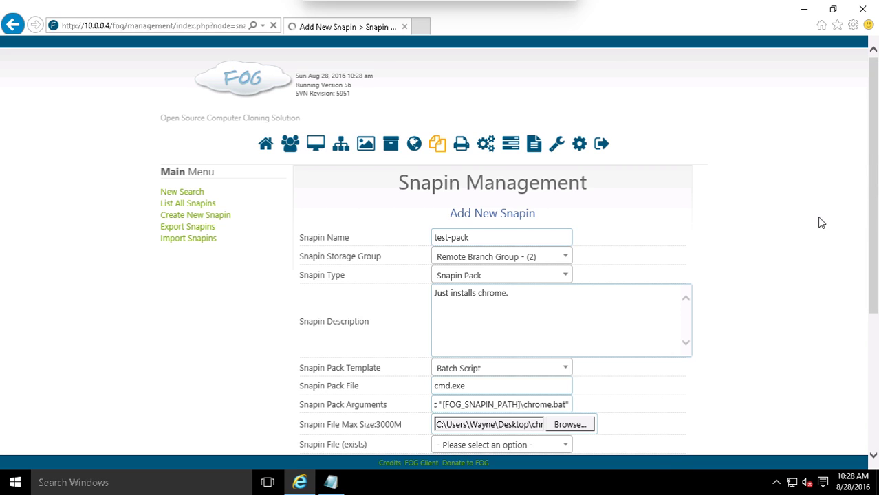
pyautogui.moveTo(787, 226); pyautogui.dragTo(728, 92)
pyautogui.click(789, 189)
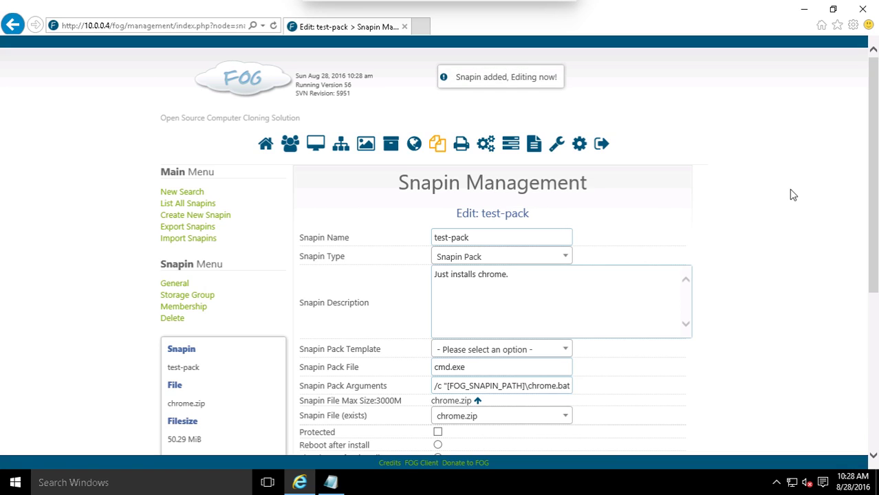
# Examine the read-only sha512 File Hash of the uploaded chrome.zip on the test-pack edit page.
pyautogui.scroll(-4, 844, 206)
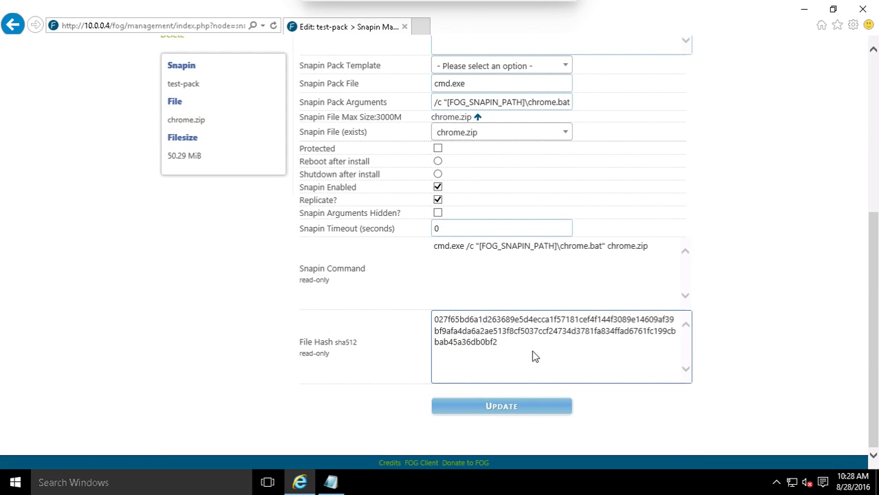
pyautogui.moveTo(509, 356); pyautogui.dragTo(438, 320)
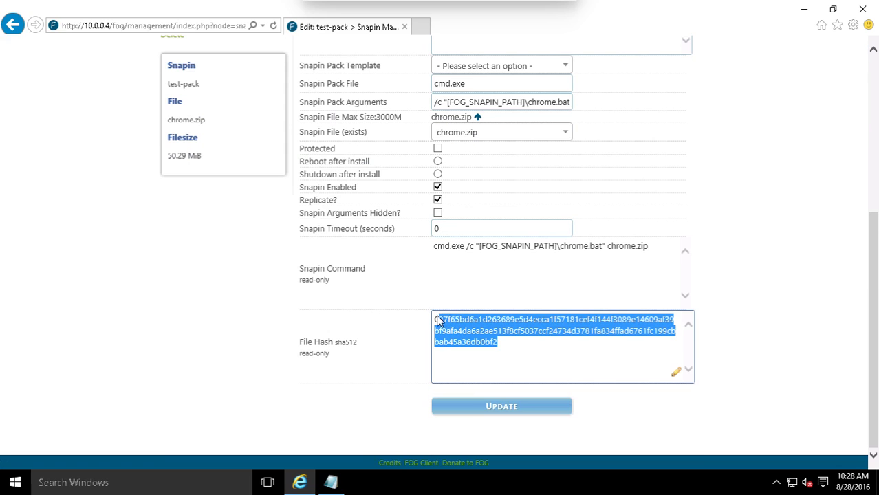
pyautogui.click(597, 387)
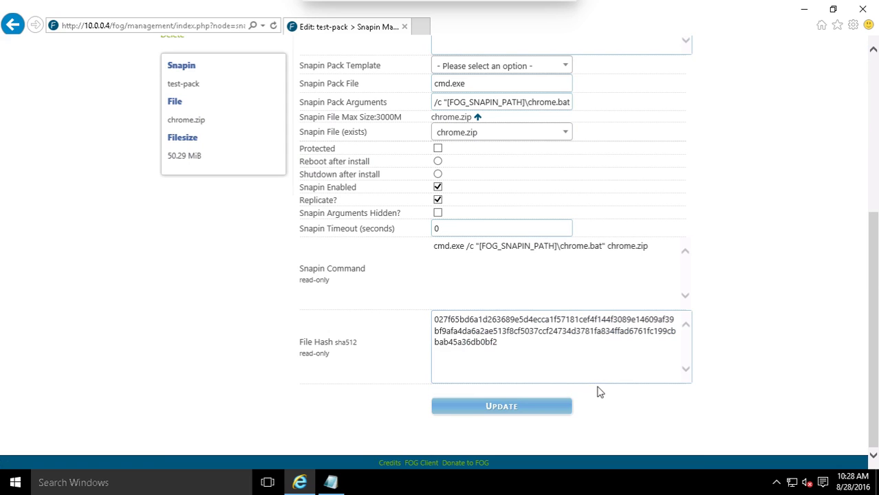
pyautogui.click(545, 370)
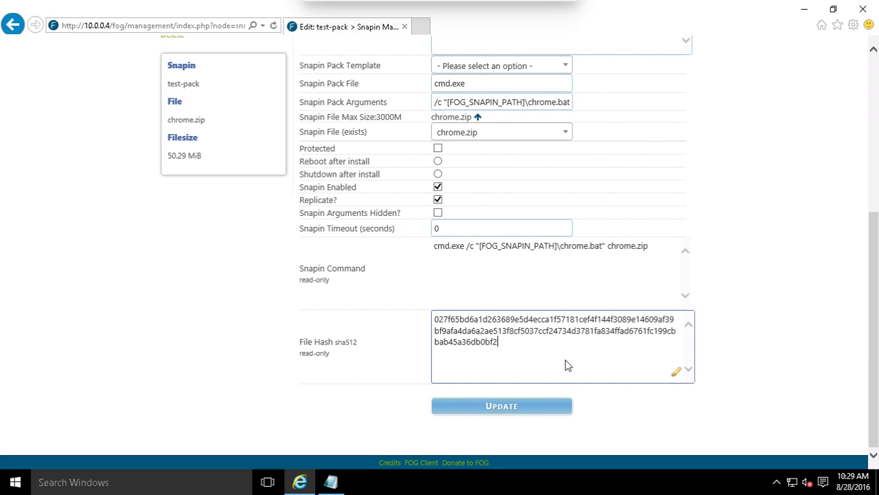
pyautogui.moveTo(337, 342)
pyautogui.mouseDown()
pyautogui.moveTo(355, 341)
pyautogui.moveTo(357, 353)
pyautogui.mouseUp()
pyautogui.click(357, 353)
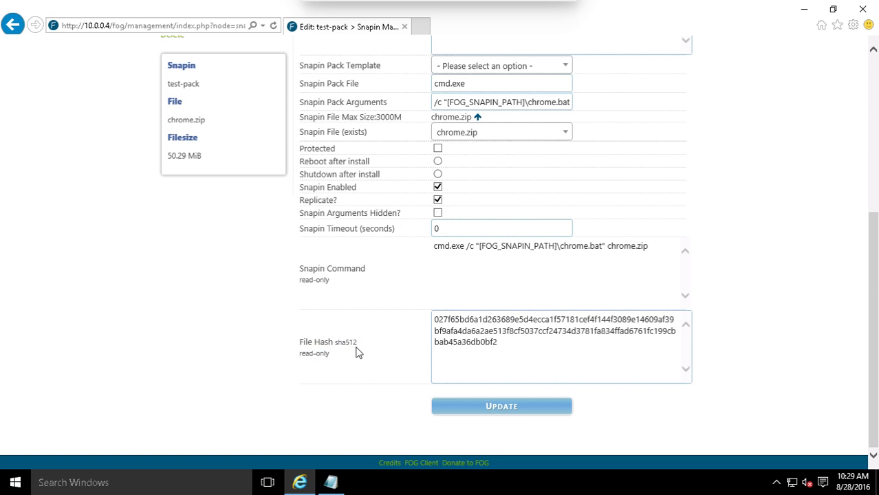
pyautogui.click(618, 359)
pyautogui.moveTo(618, 359); pyautogui.dragTo(413, 304)
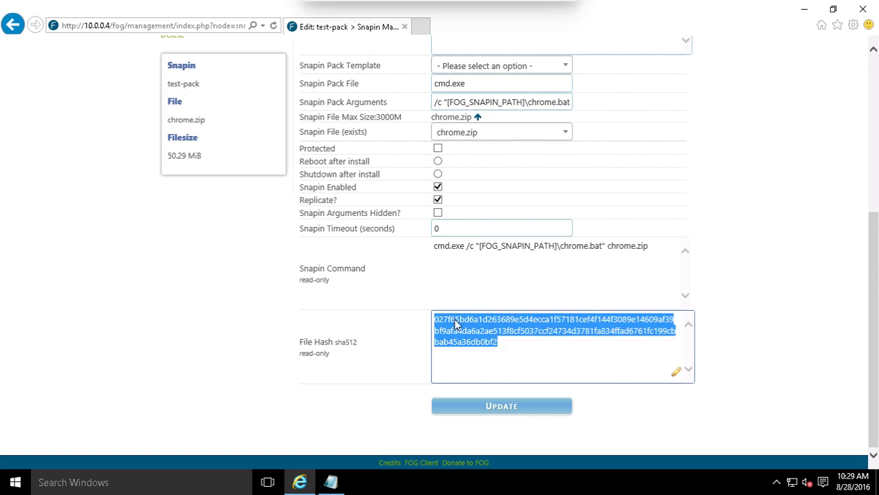
pyautogui.moveTo(495, 361); pyautogui.dragTo(421, 309)
pyautogui.click(551, 358)
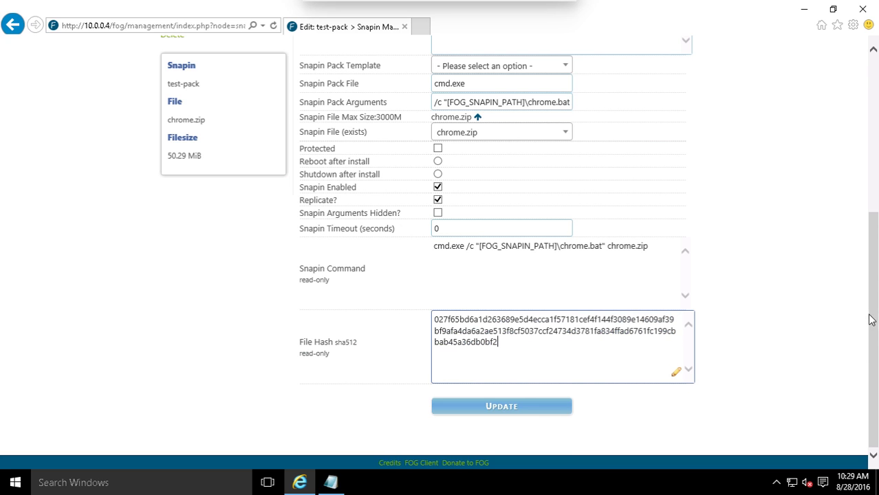
pyautogui.moveTo(873, 330)
pyautogui.mouseDown()
pyautogui.moveTo(872, 303)
pyautogui.moveTo(872, 330)
pyautogui.mouseUp()
pyautogui.moveTo(504, 335); pyautogui.dragTo(410, 307)
pyautogui.moveTo(614, 361); pyautogui.dragTo(389, 310)
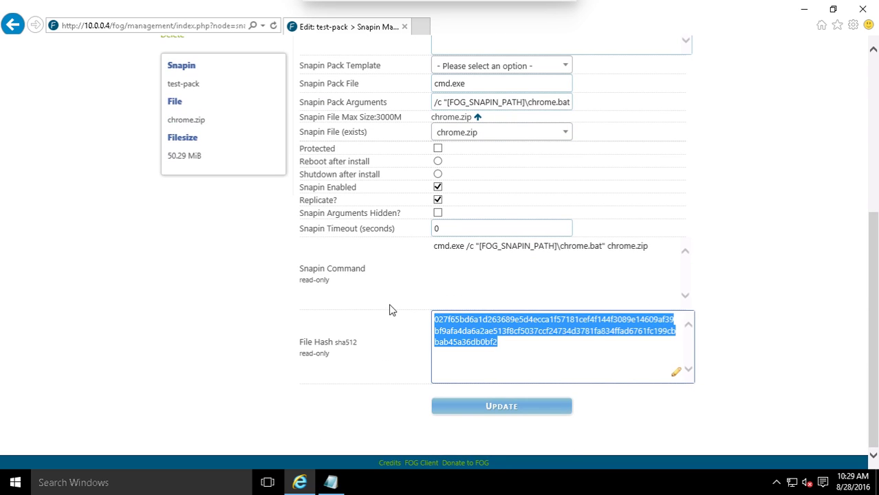
pyautogui.click(539, 339)
# Review the saved test-pack settings, comparing the Snapin Pack File and Arguments with the full Snapin Command and its chrome.zip ending.
pyautogui.moveTo(876, 338); pyautogui.dragTo(870, 279)
pyautogui.moveTo(869, 279); pyautogui.dragTo(870, 249)
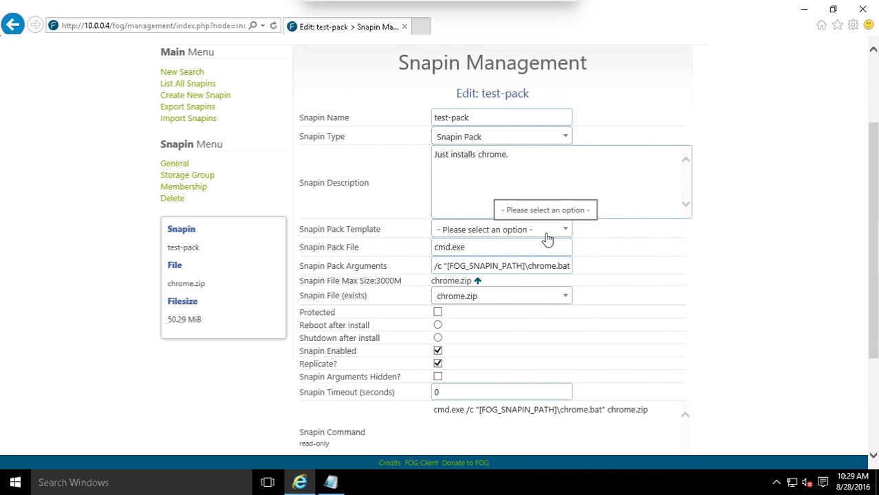
pyautogui.scroll(-2, 876, 213)
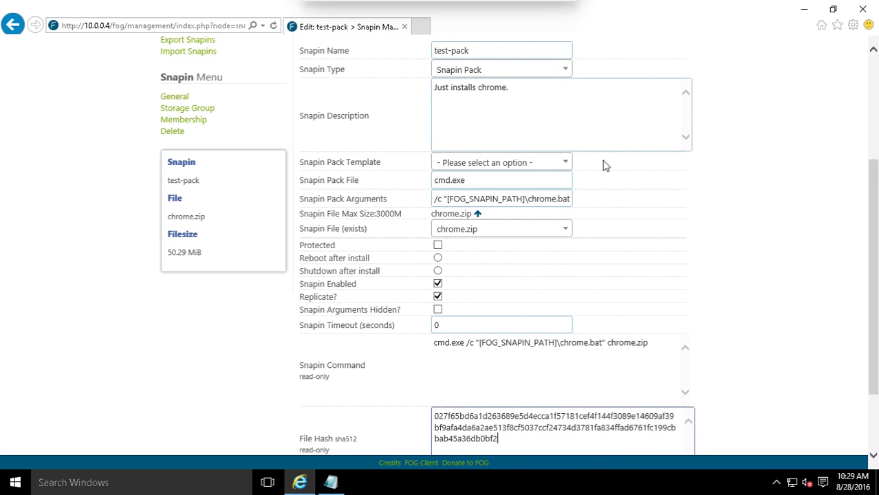
pyautogui.scroll(-1, 875, 209)
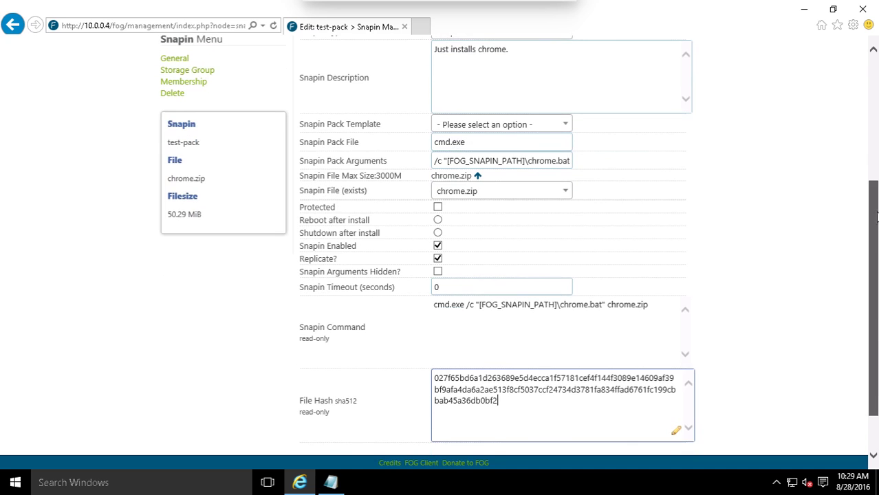
pyautogui.scroll(2, 875, 209)
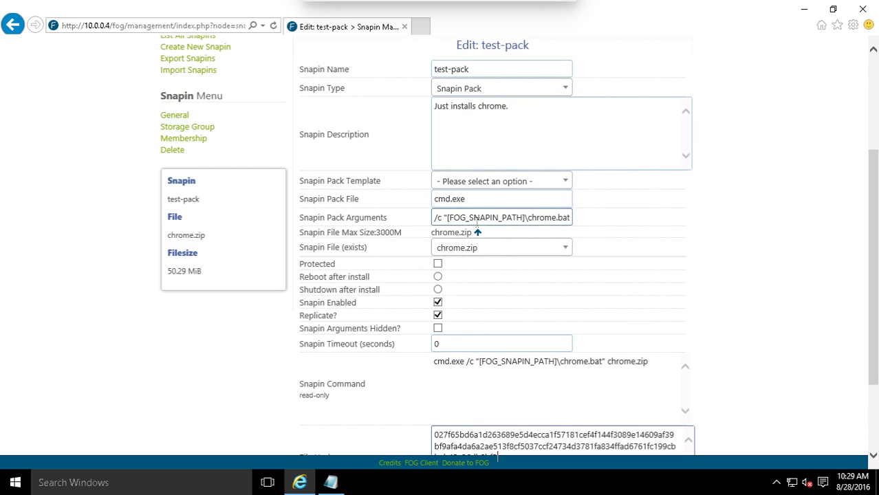
pyautogui.click(474, 202)
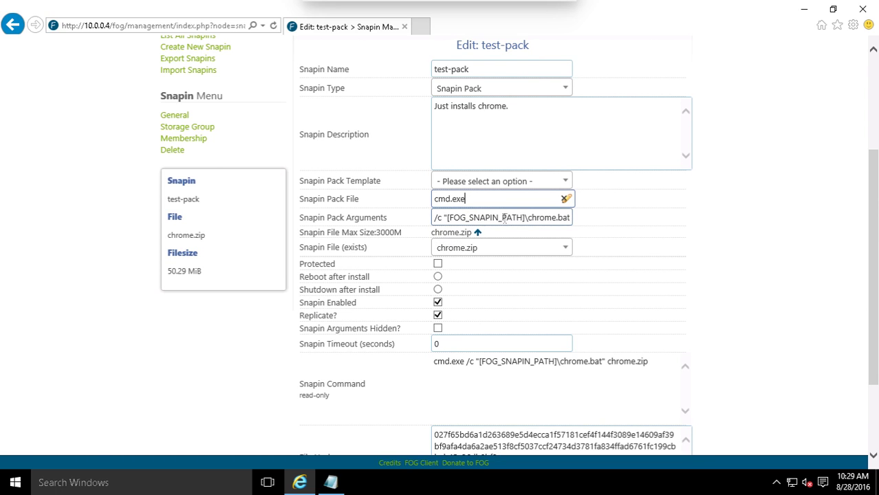
pyautogui.scroll(-3, 665, 269)
pyautogui.moveTo(432, 251); pyautogui.dragTo(656, 251)
pyautogui.click(660, 255)
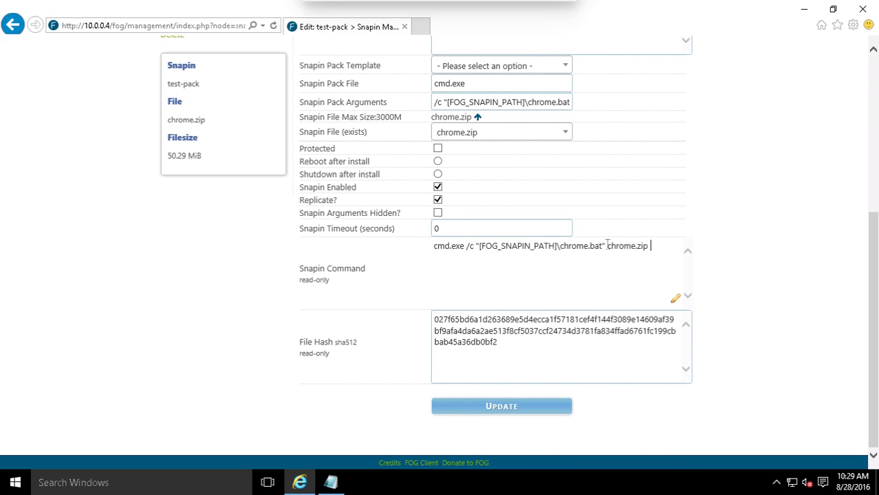
pyautogui.moveTo(609, 244); pyautogui.dragTo(647, 251)
pyautogui.click(757, 300)
# Open the Optiplex760-1 host for editing from the list of all hosts and decline the AutoComplete offer.
pyautogui.scroll(4, 878, 189)
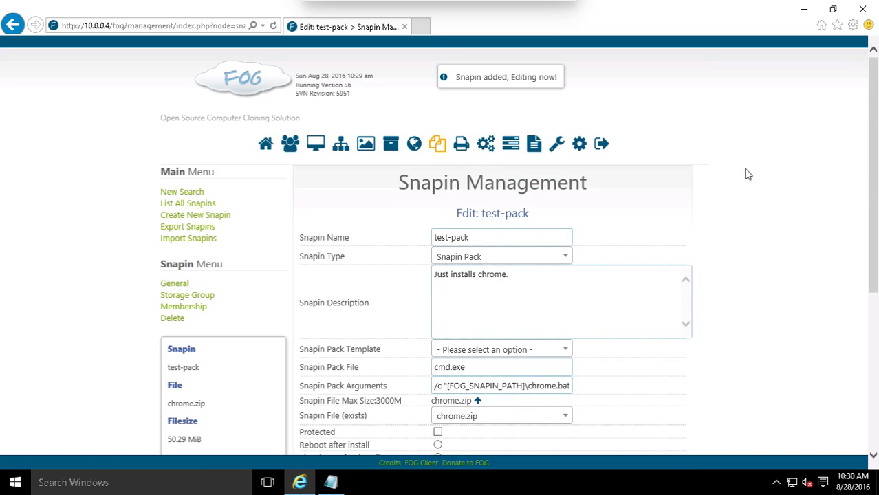
pyautogui.click(311, 148)
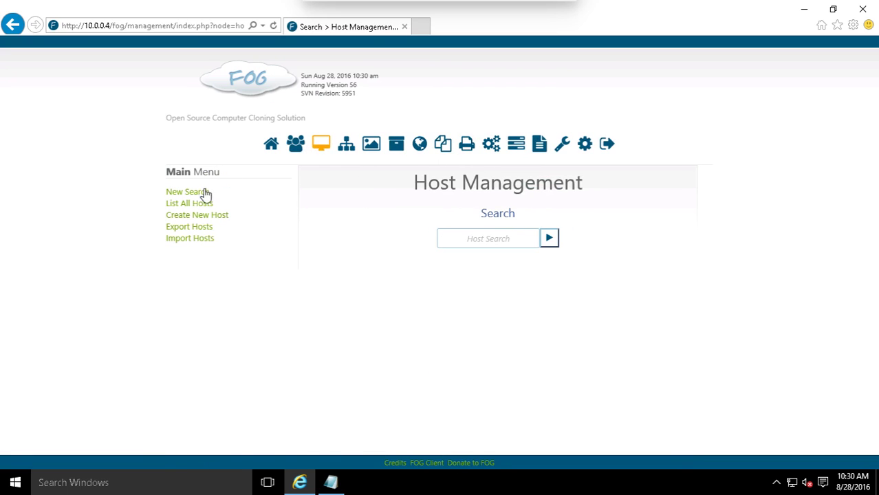
pyautogui.click(194, 205)
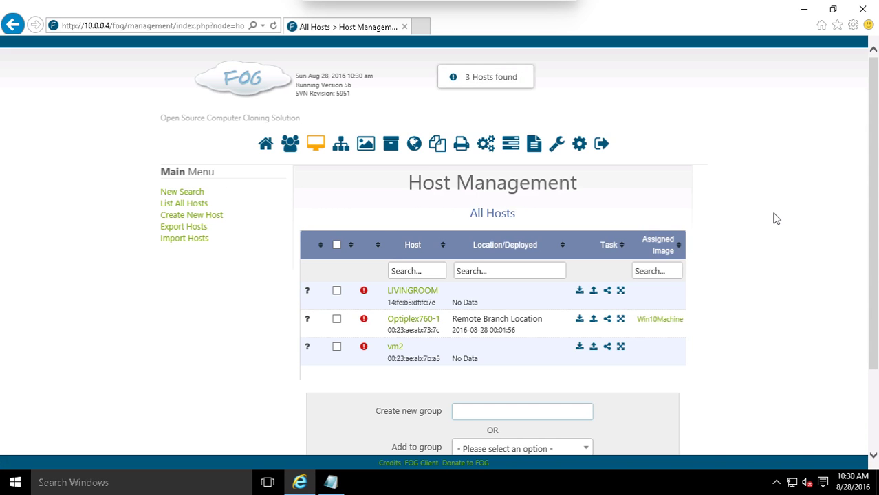
pyautogui.scroll(-2, 776, 219)
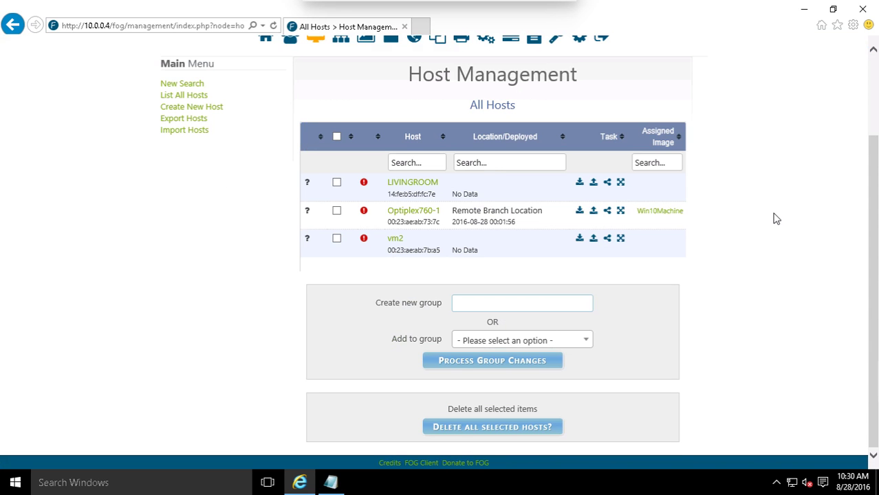
pyautogui.click(409, 214)
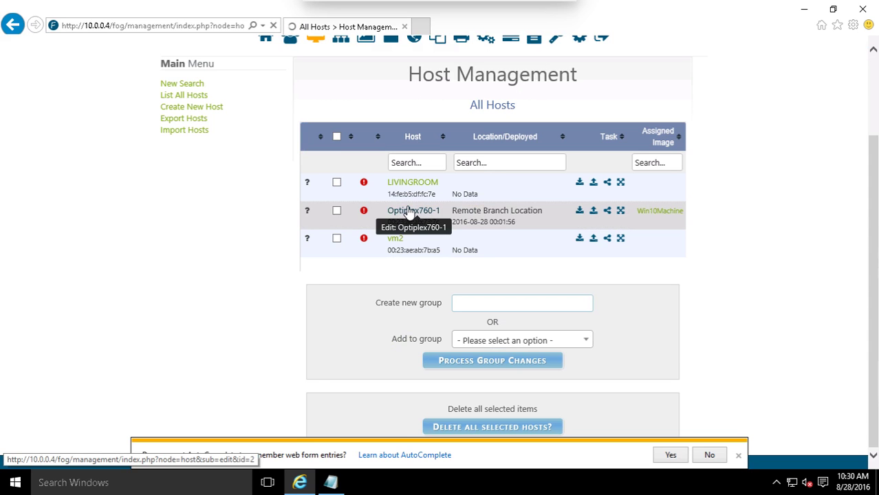
pyautogui.click(709, 456)
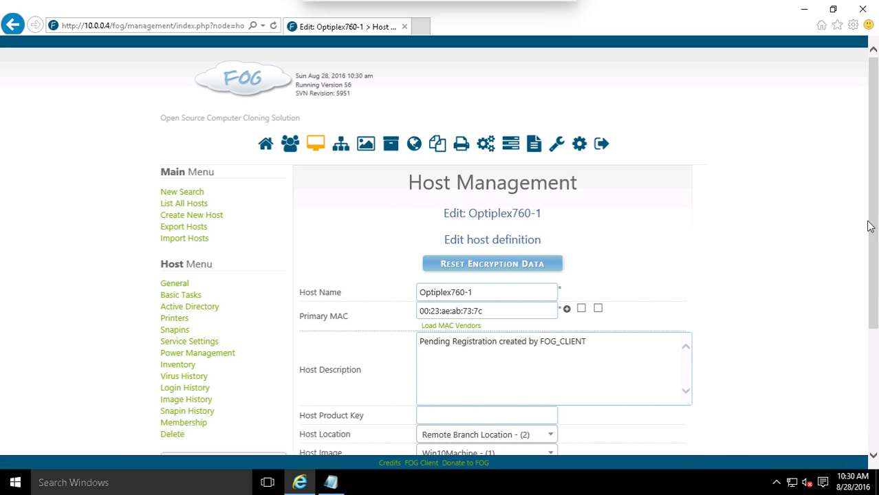
# Show the snapins that can be added to Optiplex760-1 and add test-pack to the host.
pyautogui.scroll(-1, 146, 221)
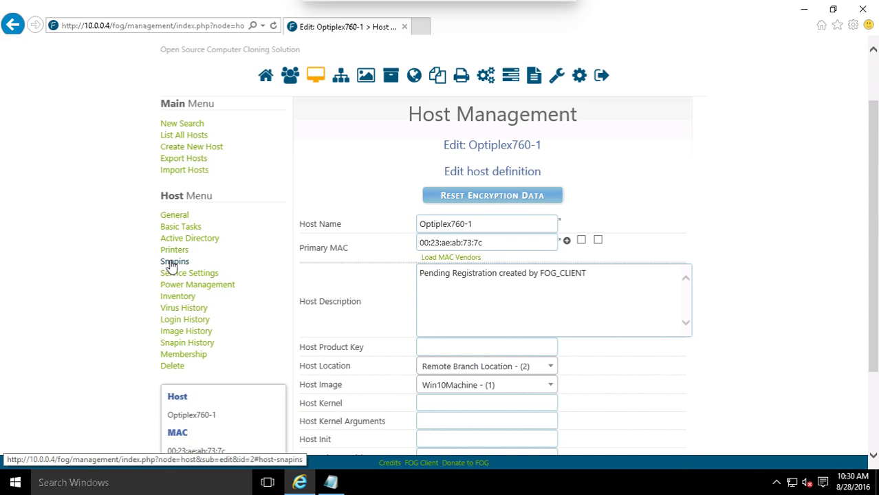
pyautogui.click(172, 264)
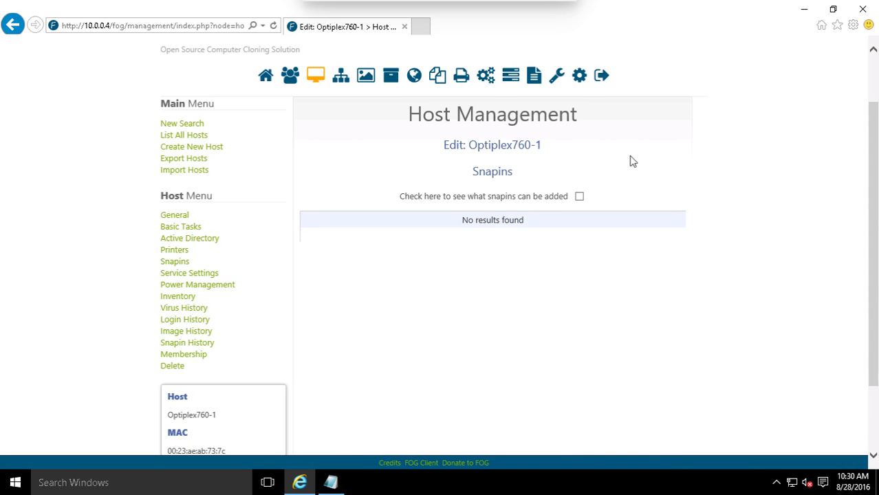
pyautogui.scroll(-2, 715, 229)
pyautogui.scroll(3, 363, 400)
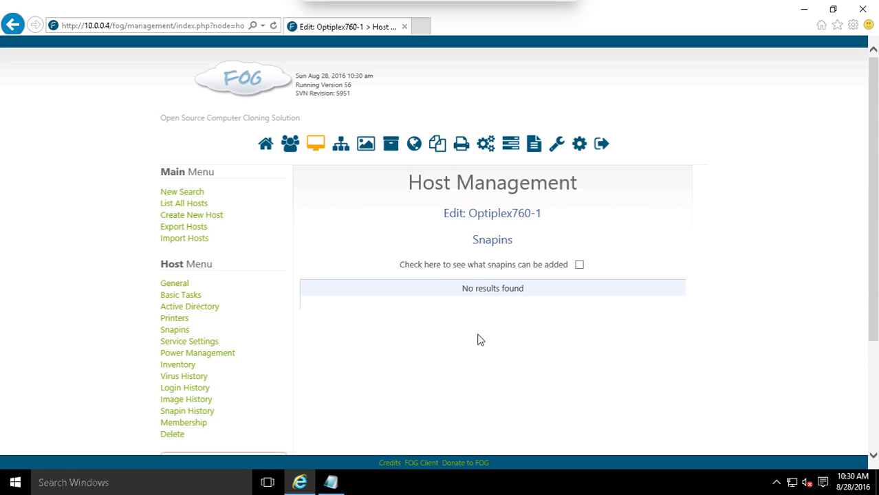
pyautogui.scroll(-2, 531, 347)
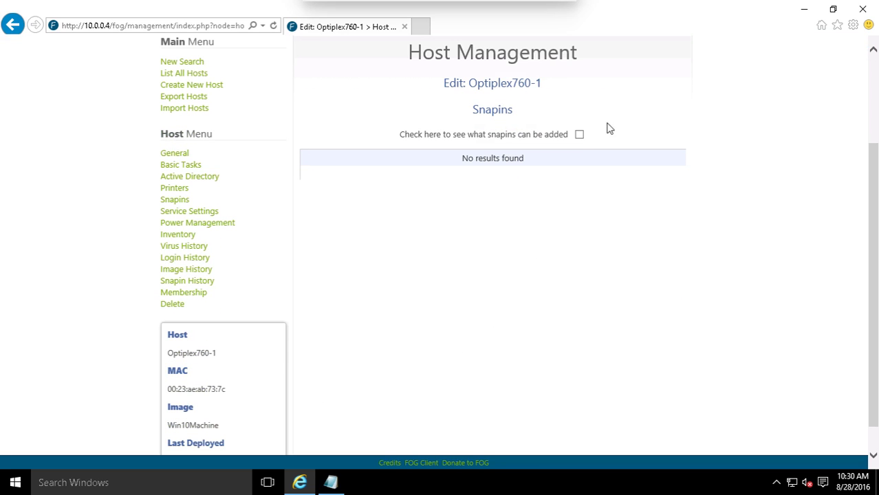
pyautogui.click(580, 135)
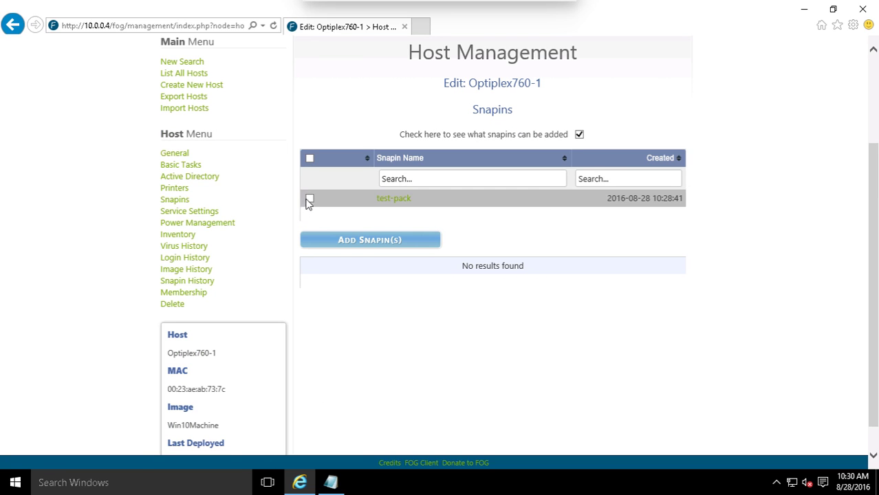
pyautogui.click(339, 244)
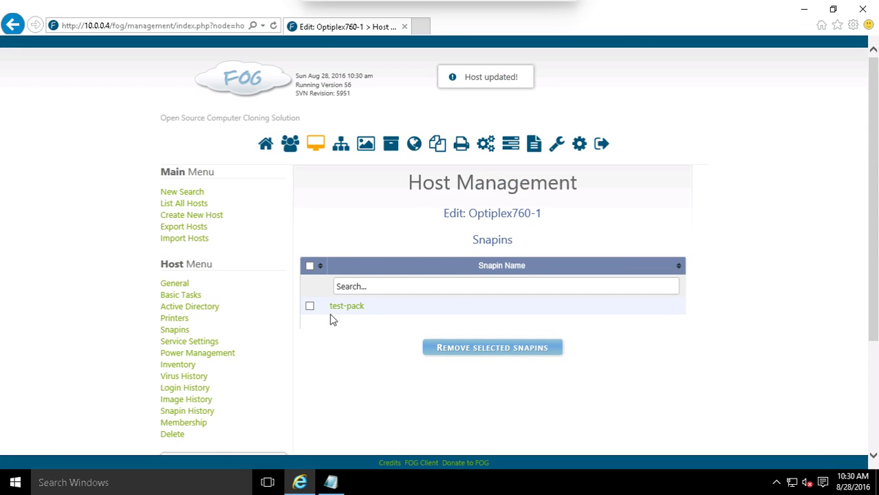
# Start a Single Snapin task for Optiplex760-1 from the host's advanced tasks.
pyautogui.scroll(-2, 356, 319)
pyautogui.scroll(1, 355, 319)
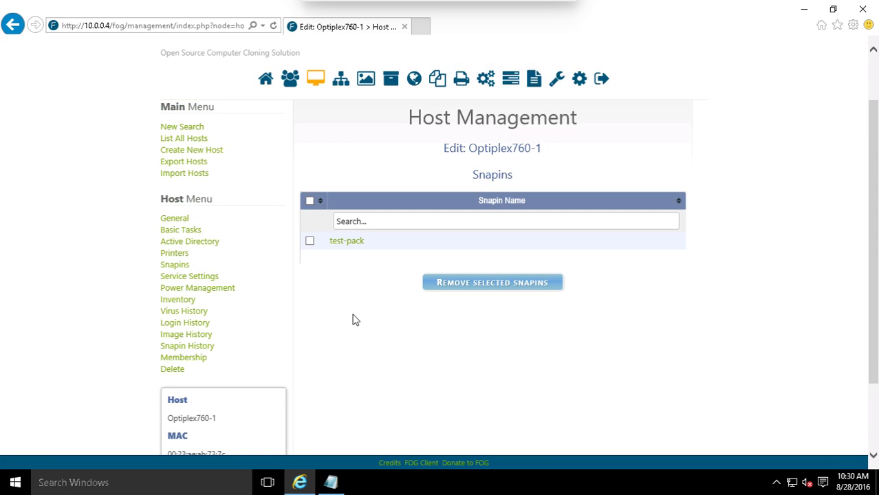
pyautogui.click(190, 231)
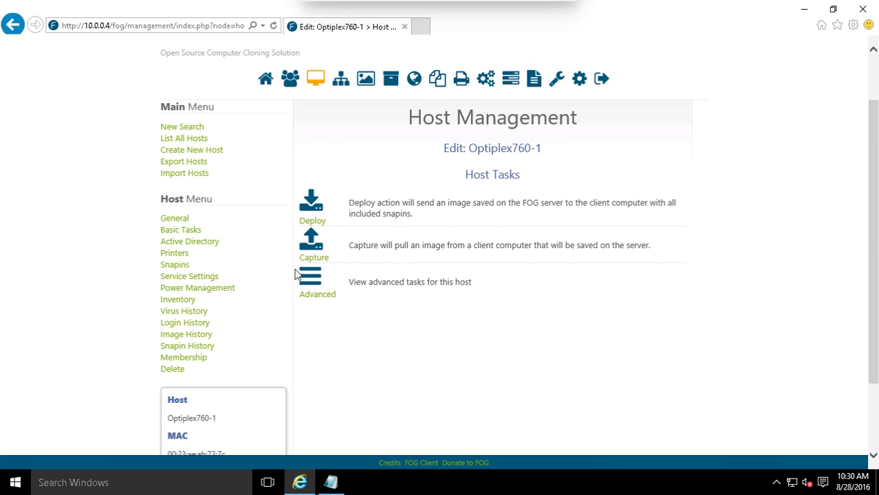
pyautogui.click(309, 278)
pyautogui.scroll(-6, 571, 237)
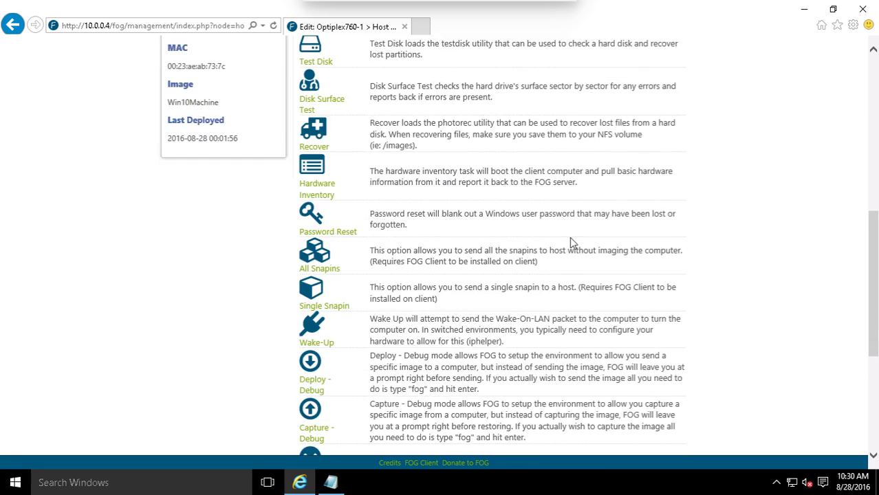
pyautogui.scroll(-1, 570, 236)
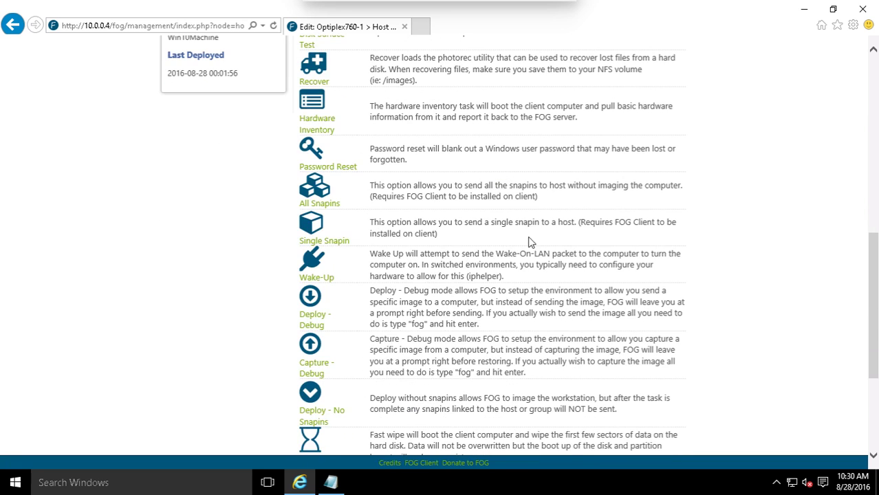
pyautogui.click(312, 227)
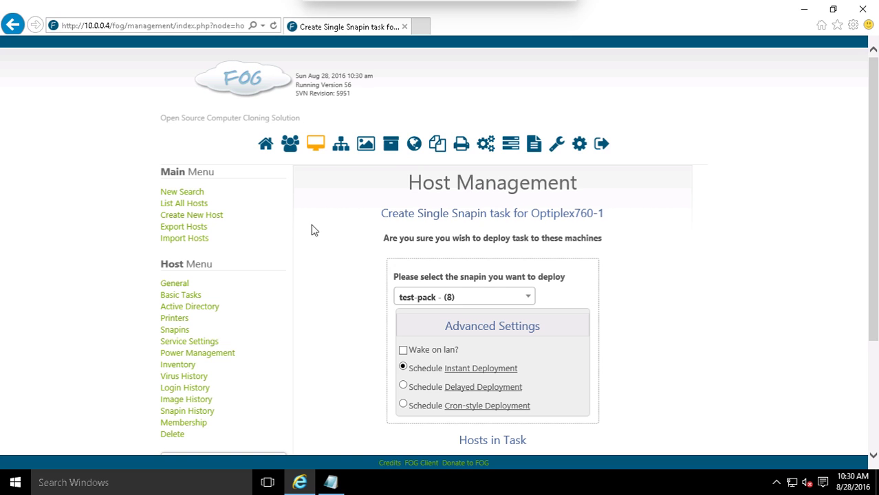
# Select test-pack as the snapin to deploy in the Optiplex760-1 single snapin task.
pyautogui.scroll(-2, 628, 230)
pyautogui.click(461, 136)
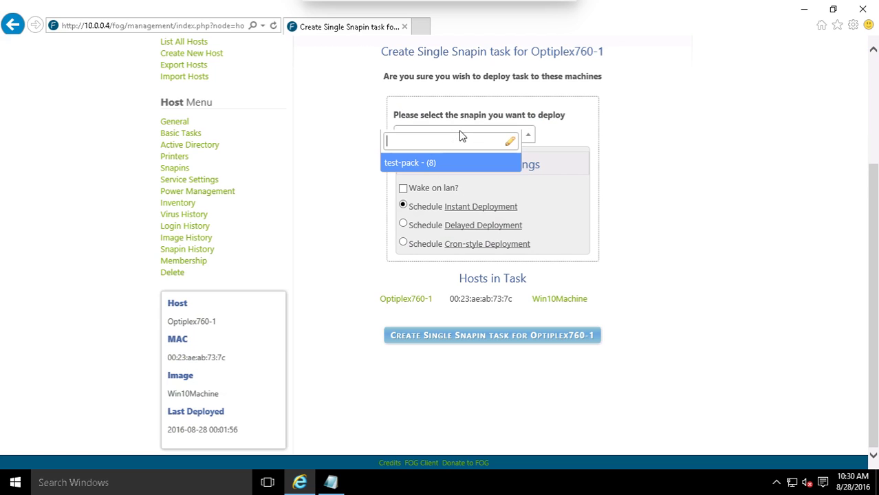
pyautogui.click(435, 163)
pyautogui.click(772, 189)
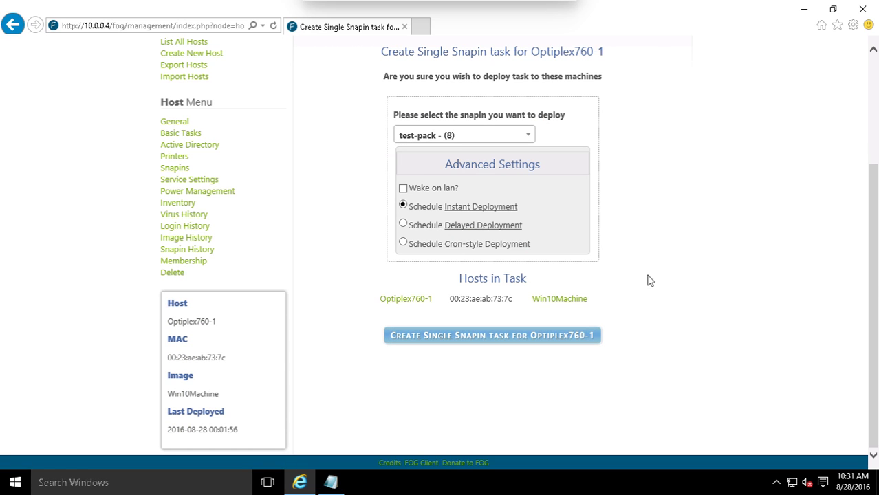
# Dock the browser to the right half of the desktop with the task form in view, and minimize Notepad.
pyautogui.doubleClick(576, 22)
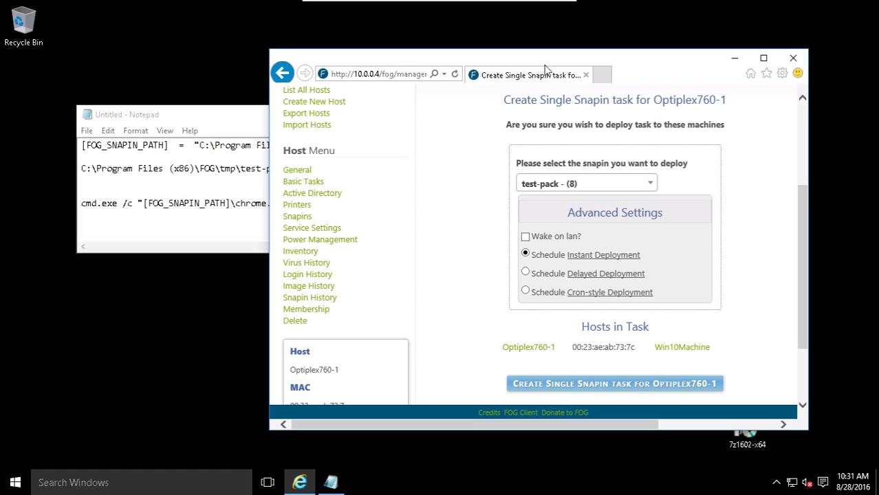
pyautogui.press('super+Right')
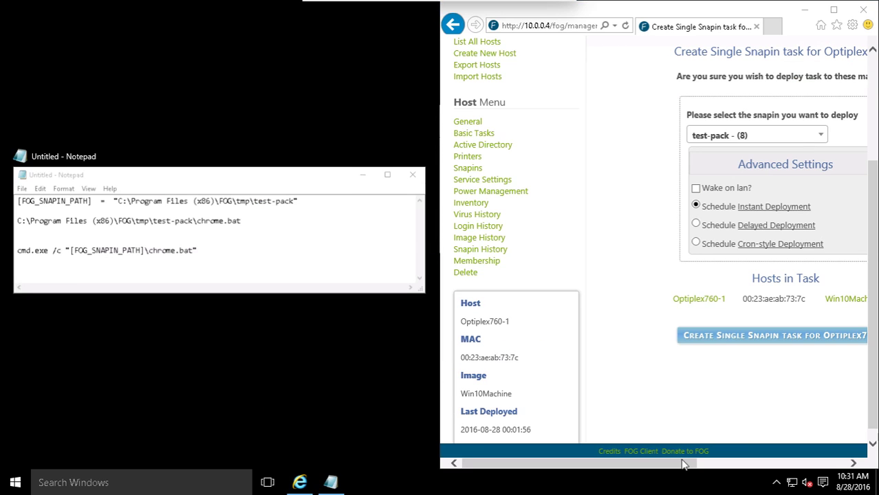
pyautogui.moveTo(694, 465); pyautogui.dragTo(791, 466)
pyautogui.click(321, 209)
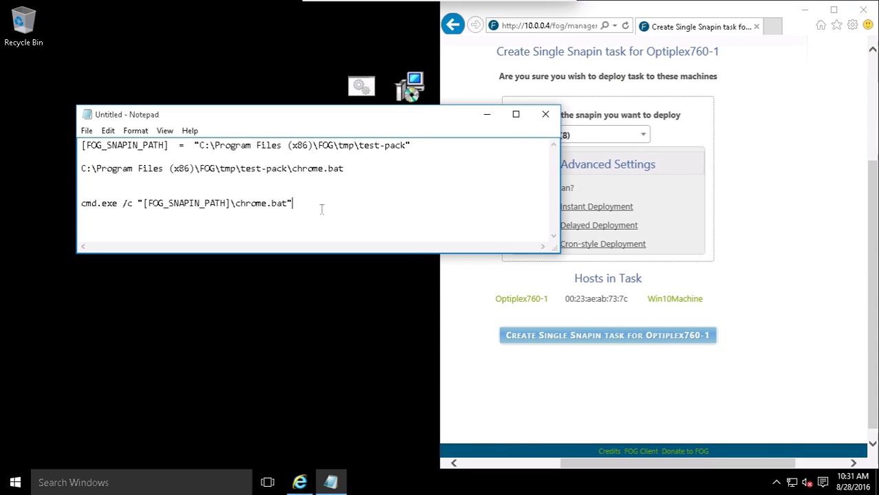
pyautogui.click(487, 114)
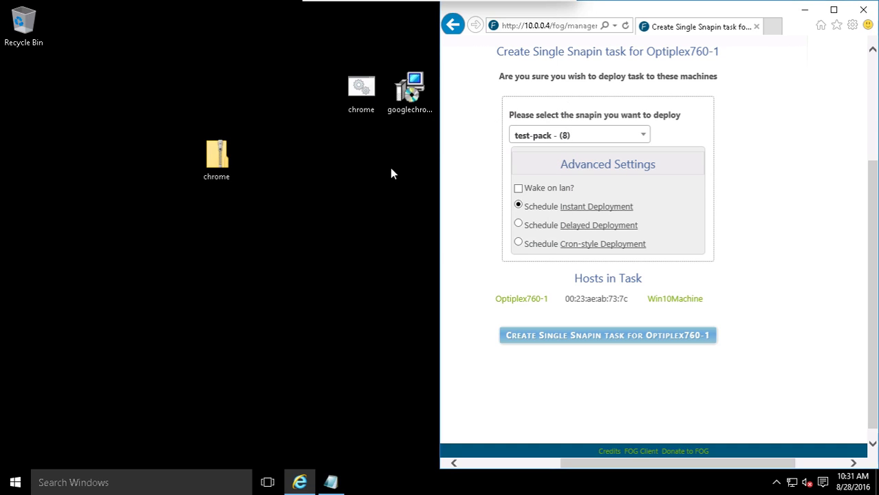
# Move the chrome zip file on the desktop directly beneath the chrome batch file.
pyautogui.moveTo(330, 211); pyautogui.dragTo(312, 319)
pyautogui.moveTo(219, 157); pyautogui.dragTo(371, 157)
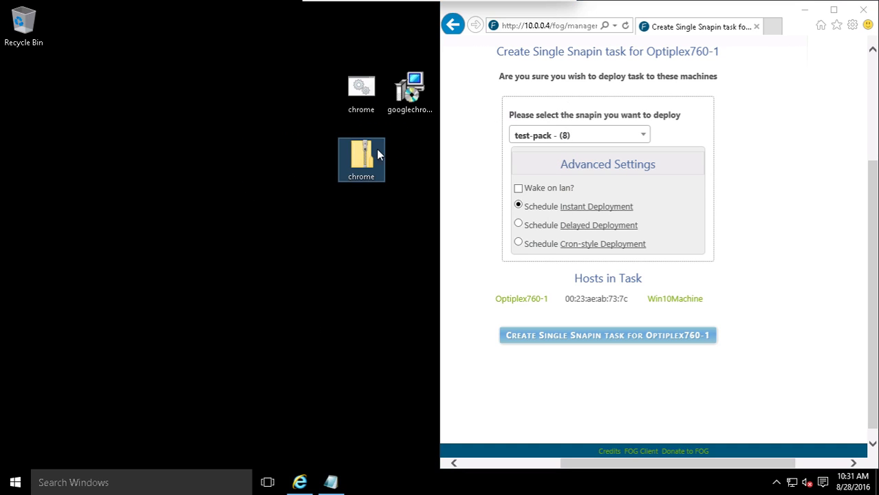
pyautogui.click(256, 404)
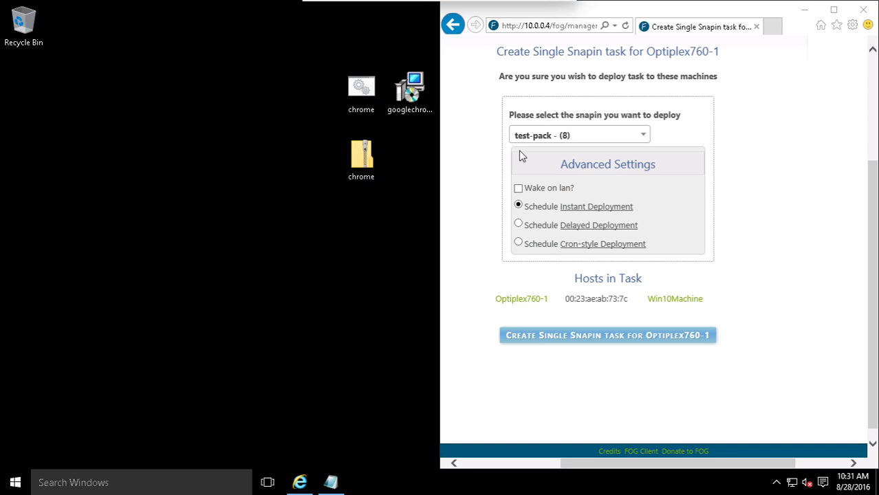
# Review the expanded chrome.bat path under C:\Program Files (x86)\FOG\tmp\test-pack in the Notepad notes, and minimize the notes again.
pyautogui.click(330, 482)
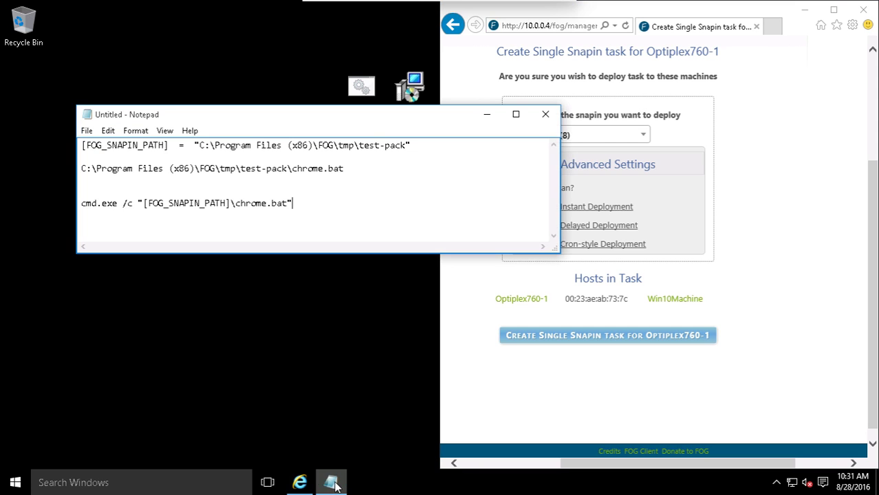
pyautogui.moveTo(112, 168); pyautogui.dragTo(172, 172)
pyautogui.click(359, 168)
pyautogui.click(136, 177)
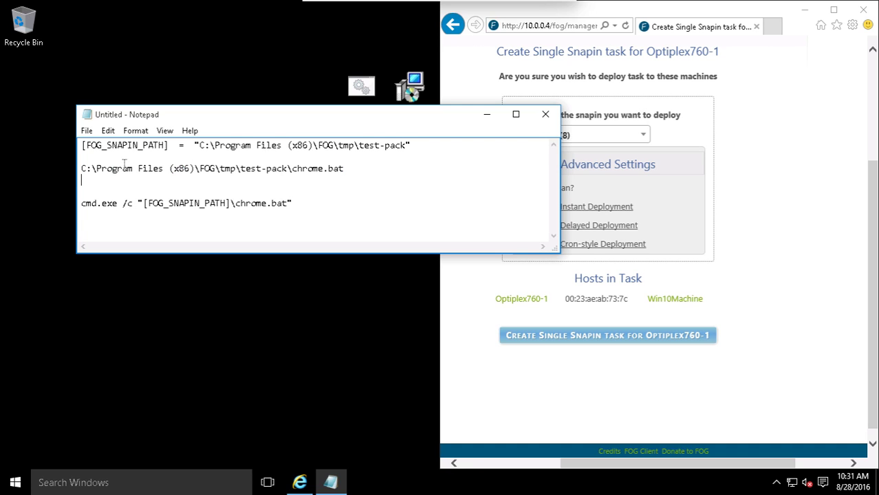
pyautogui.moveTo(106, 169); pyautogui.dragTo(441, 166)
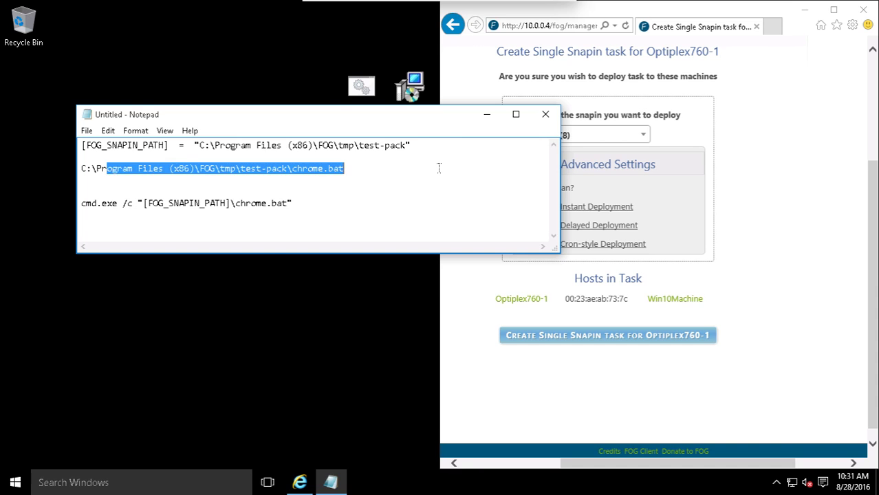
pyautogui.click(439, 168)
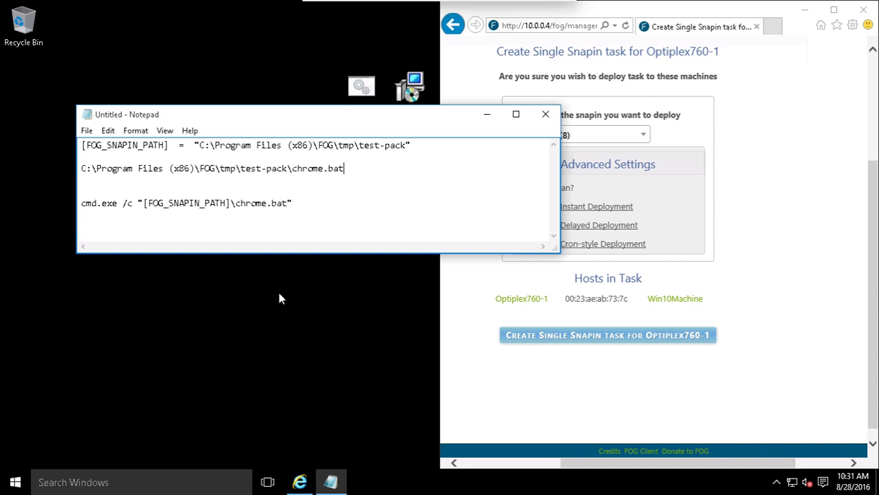
pyautogui.click(125, 349)
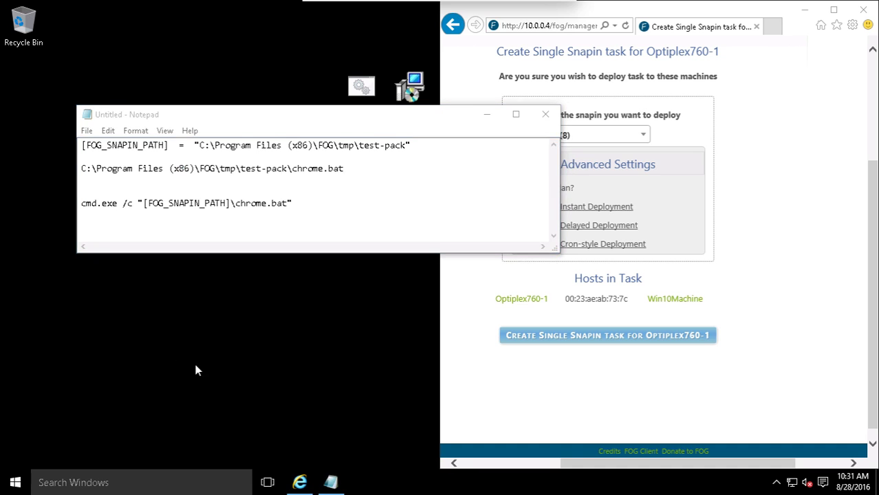
pyautogui.click(486, 115)
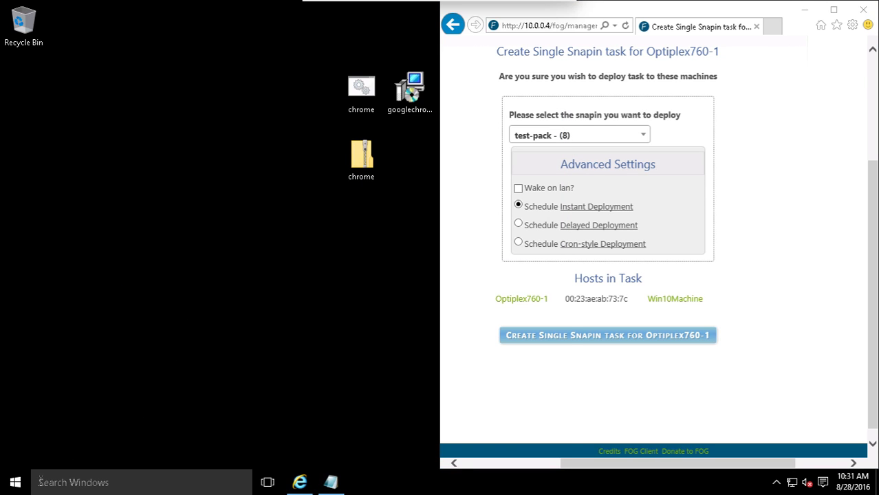
# Open a maximized File Explorer window and browse to Local Disk (C:).
pyautogui.click(16, 482)
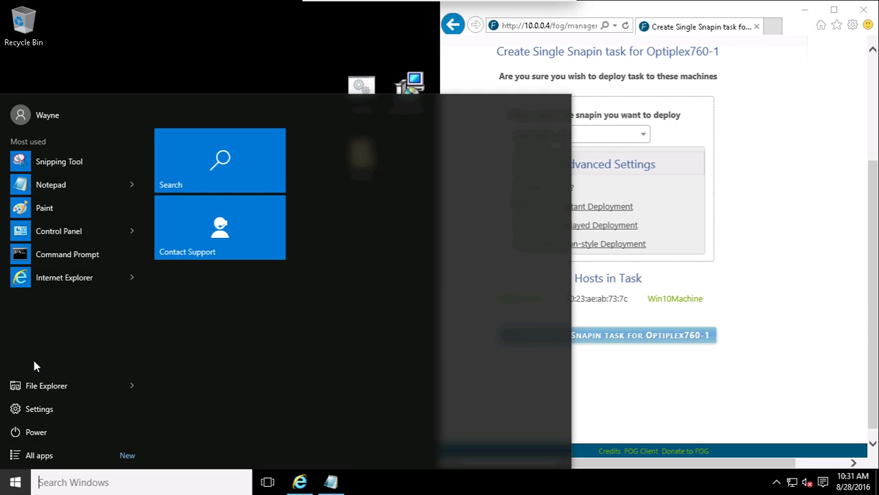
pyautogui.click(39, 385)
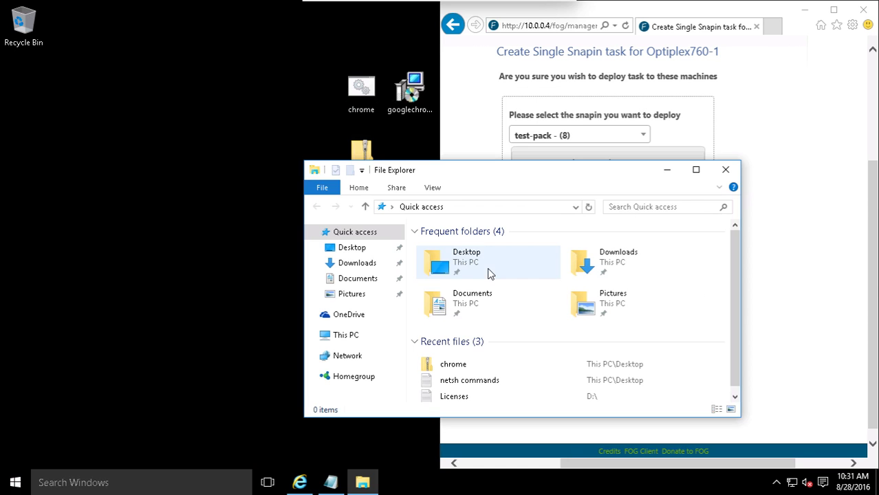
pyautogui.click(696, 170)
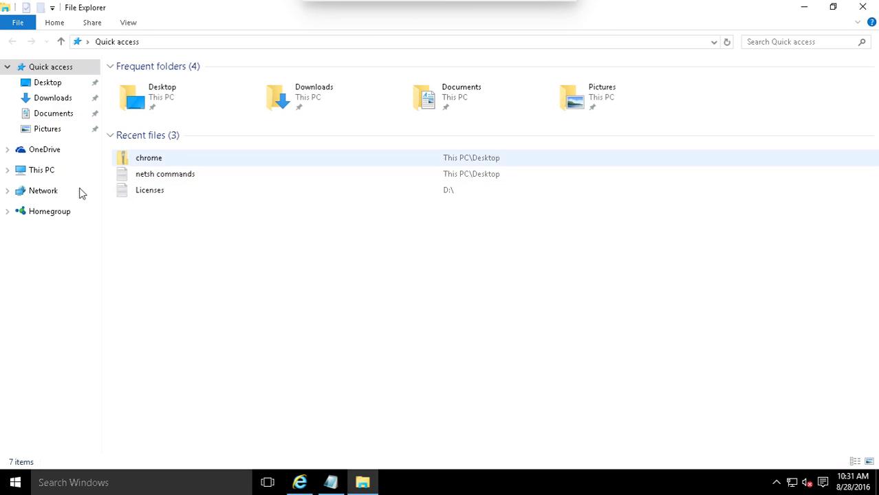
pyautogui.click(49, 174)
pyautogui.doubleClick(214, 194)
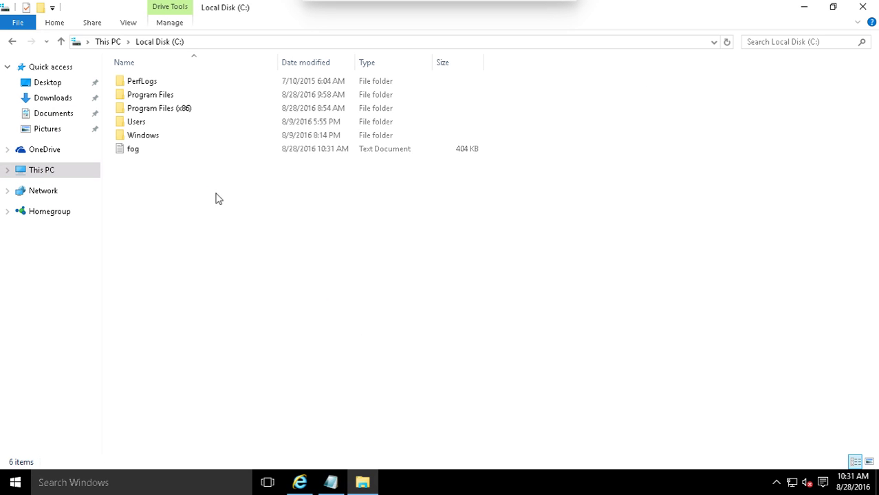
# Permanently delete the fog text document from the root of drive C:, granting administrator permission.
pyautogui.click(133, 154)
pyautogui.hotkey('shift', 'Delete')
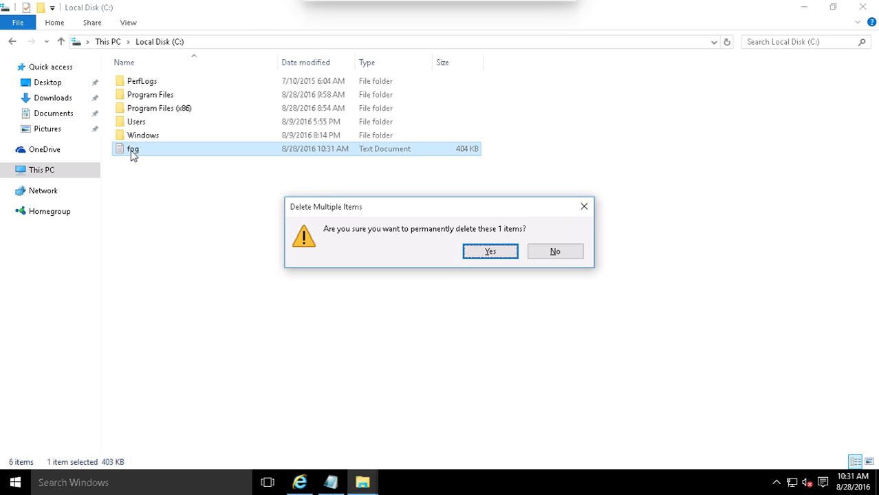
pyautogui.press('Return')
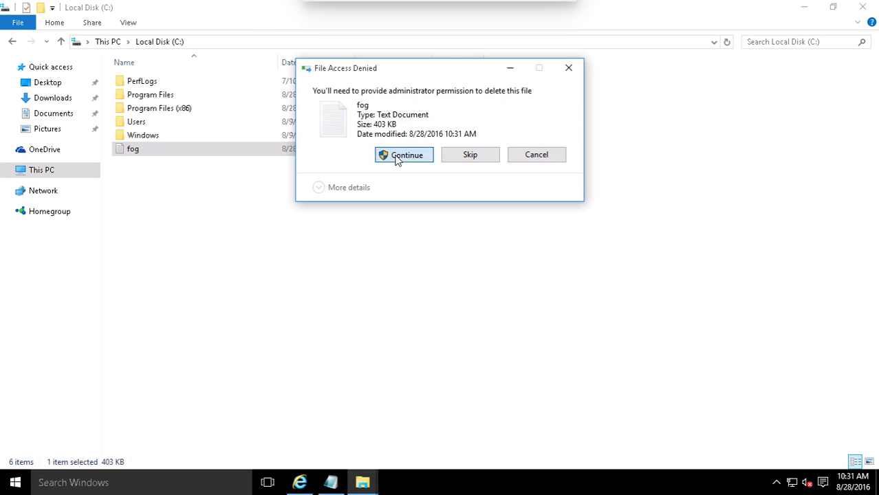
pyautogui.click(397, 155)
pyautogui.moveTo(182, 241); pyautogui.dragTo(463, 337)
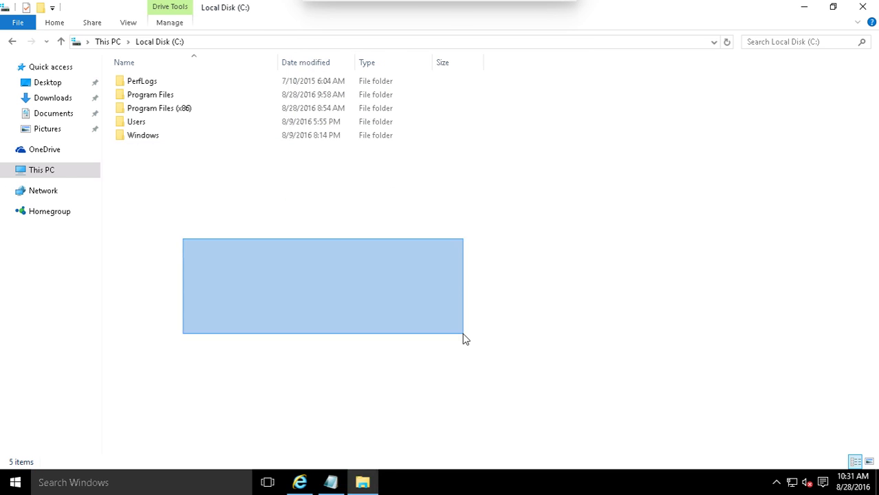
pyautogui.moveTo(406, 338); pyautogui.dragTo(267, 276)
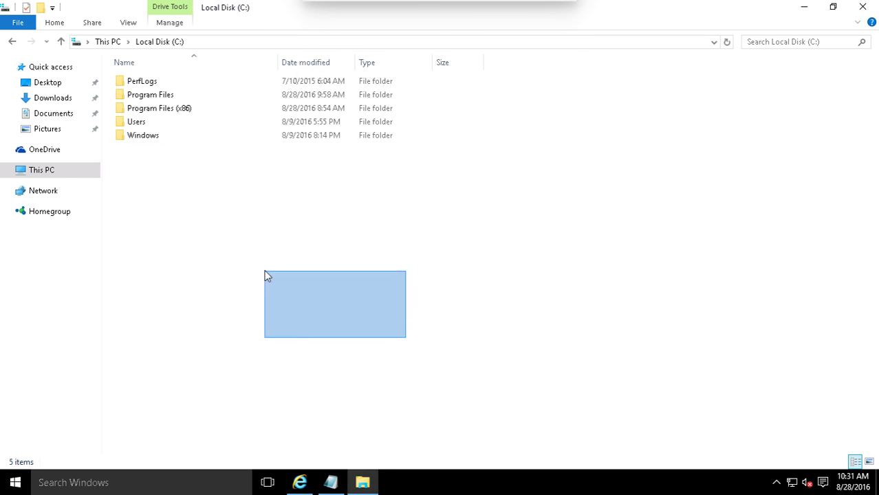
# Browse to C:\Program Files (x86)\FOG\tmp, check the public certificate file, and dock the folder window beside the browser.
pyautogui.doubleClick(174, 110)
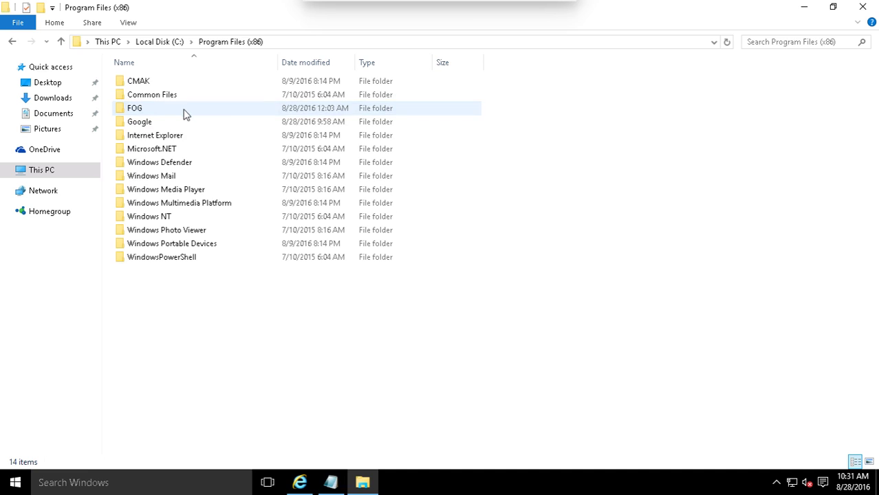
pyautogui.doubleClick(174, 112)
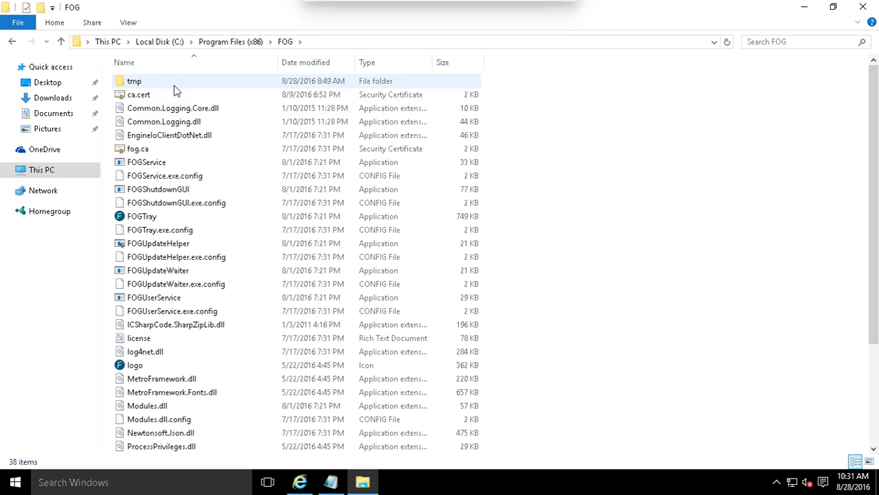
pyautogui.doubleClick(172, 83)
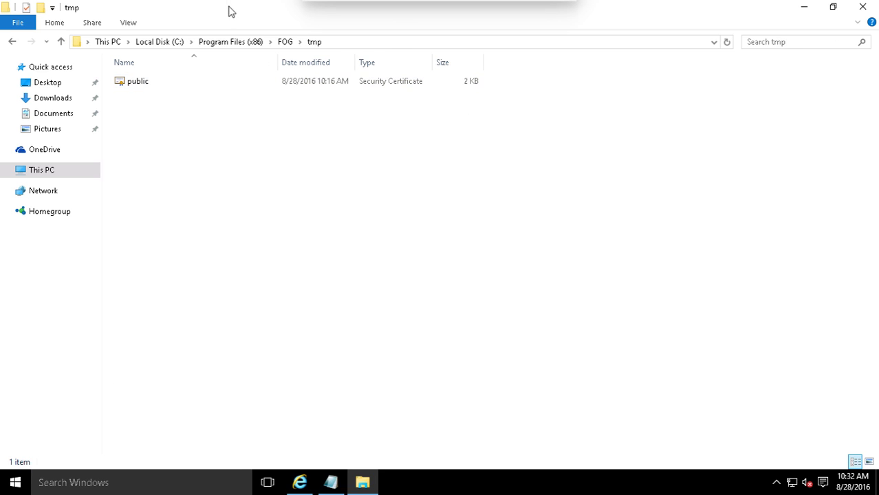
pyautogui.moveTo(144, 117); pyautogui.dragTo(195, 146)
pyautogui.click(312, 82)
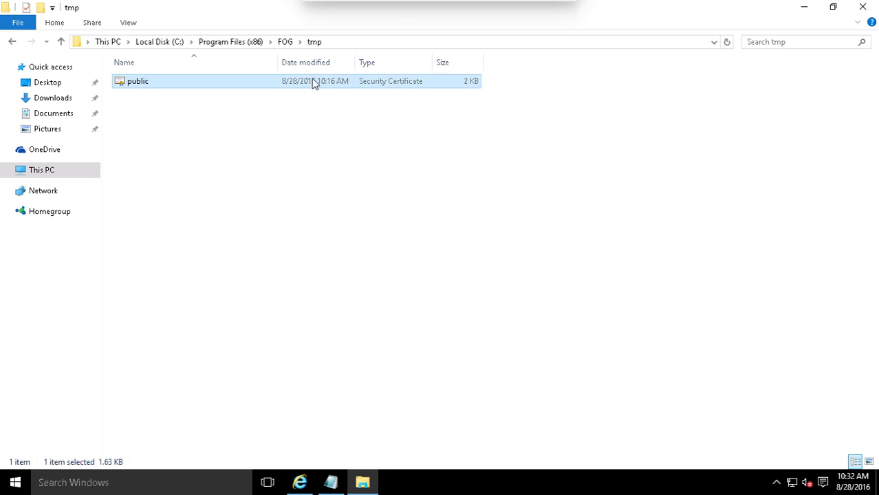
pyautogui.click(269, 147)
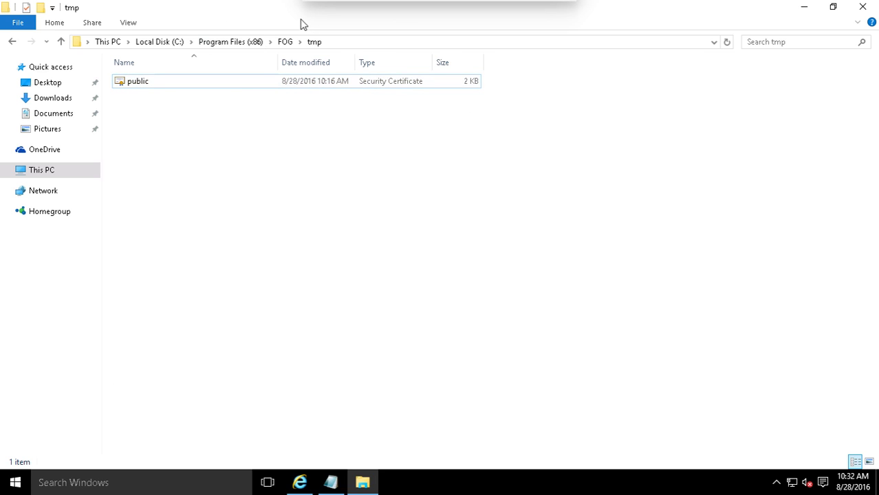
pyautogui.moveTo(304, 20); pyautogui.dragTo(402, 201)
pyautogui.moveTo(0, 158); pyautogui.dragTo(0, 159)
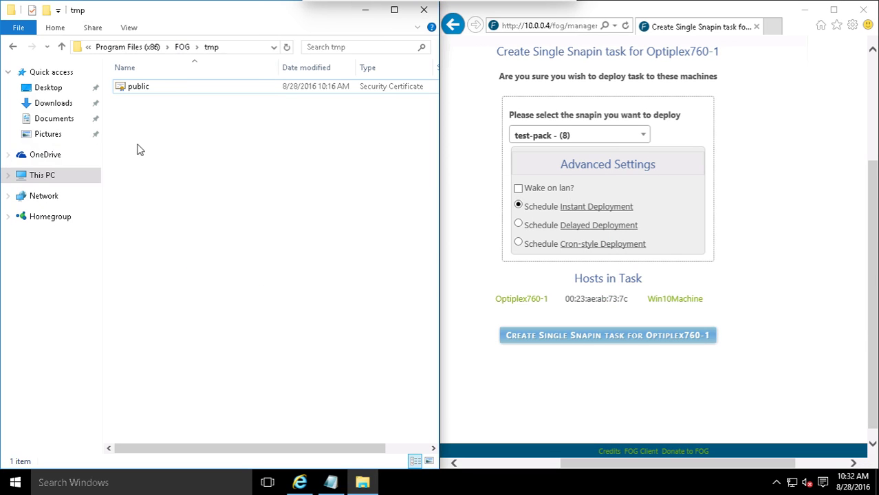
# Create the single snapin task for Optiplex760-1 and bring up its status in the Active Tasks list.
pyautogui.click(875, 176)
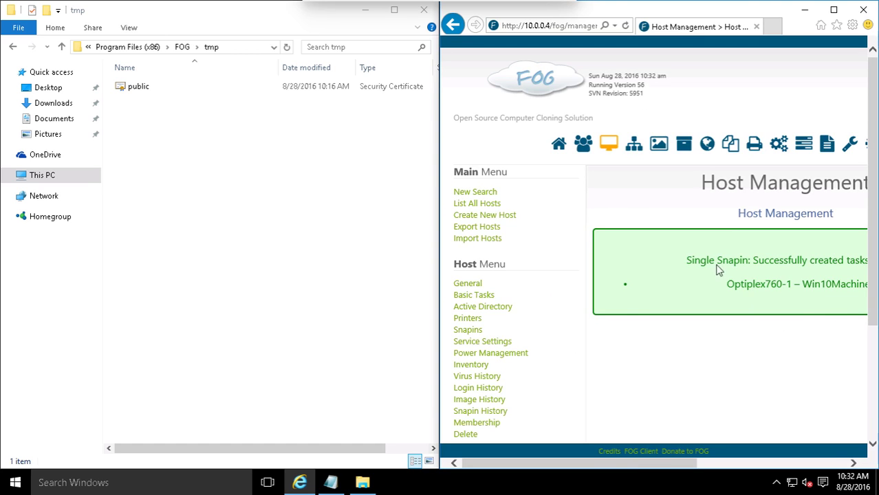
pyautogui.click(803, 145)
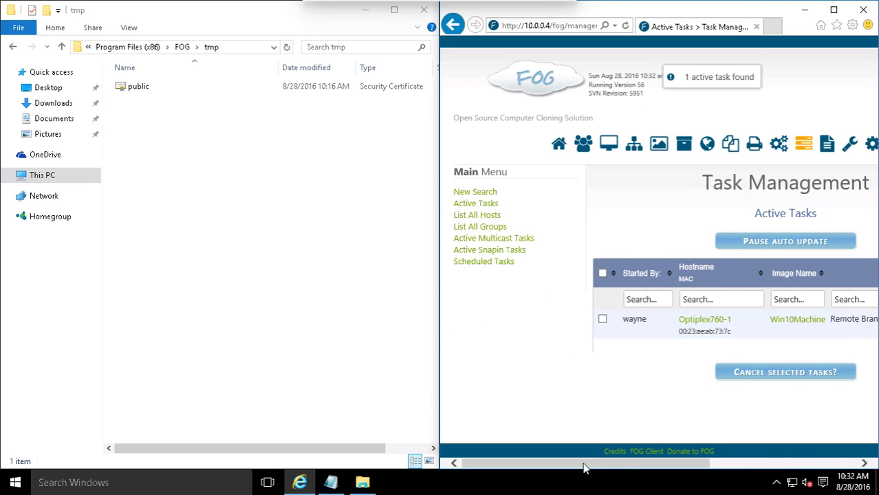
pyautogui.moveTo(586, 464); pyautogui.dragTo(657, 464)
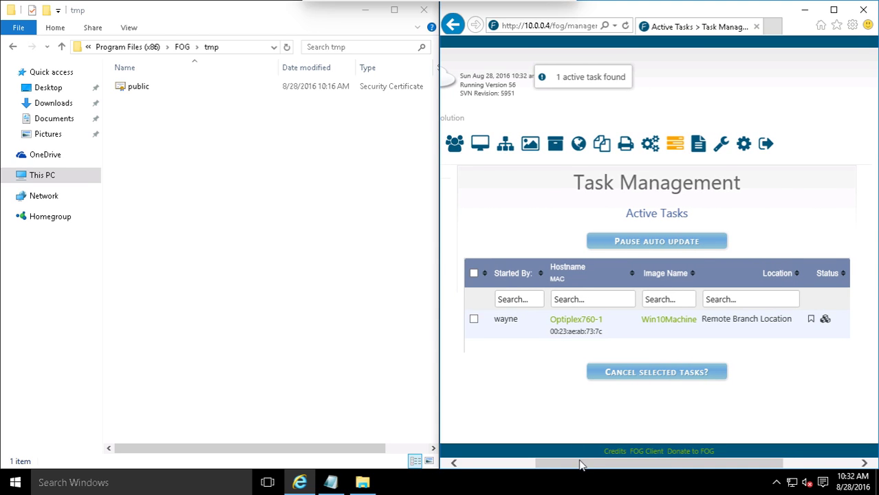
pyautogui.moveTo(580, 466); pyautogui.dragTo(571, 468)
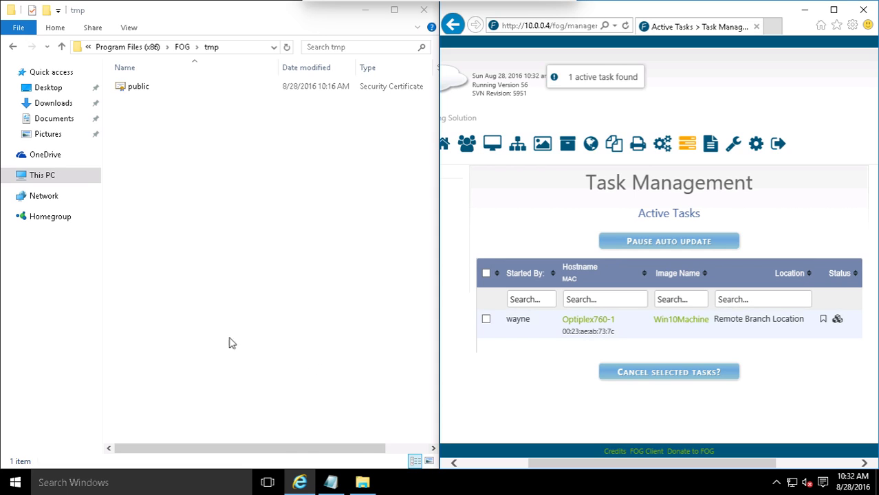
# Watch the tmp folder for the downloaded chrome zip, examine the contents of the extracted test-pack folder, and return to tmp.
pyautogui.click(244, 295)
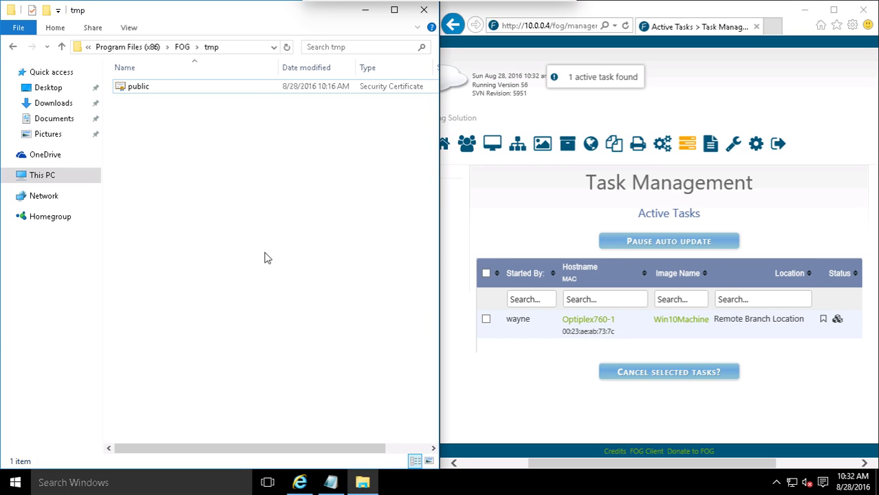
pyautogui.moveTo(128, 113); pyautogui.dragTo(193, 173)
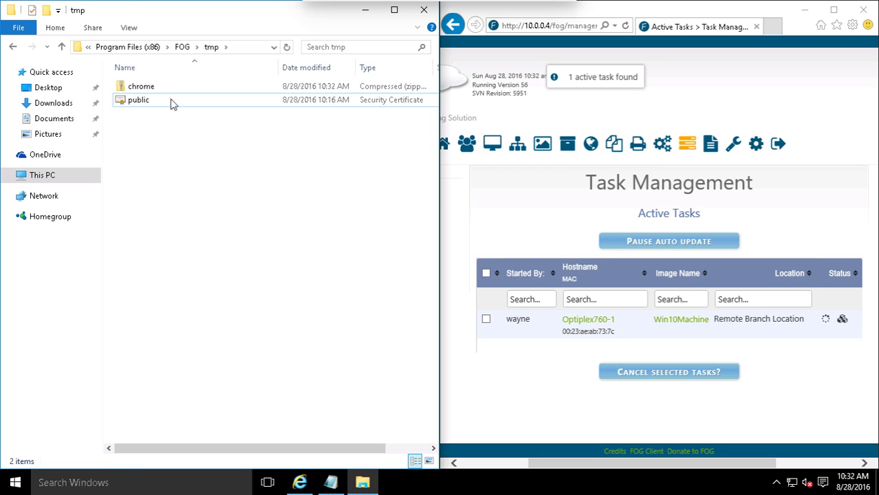
pyautogui.click(172, 87)
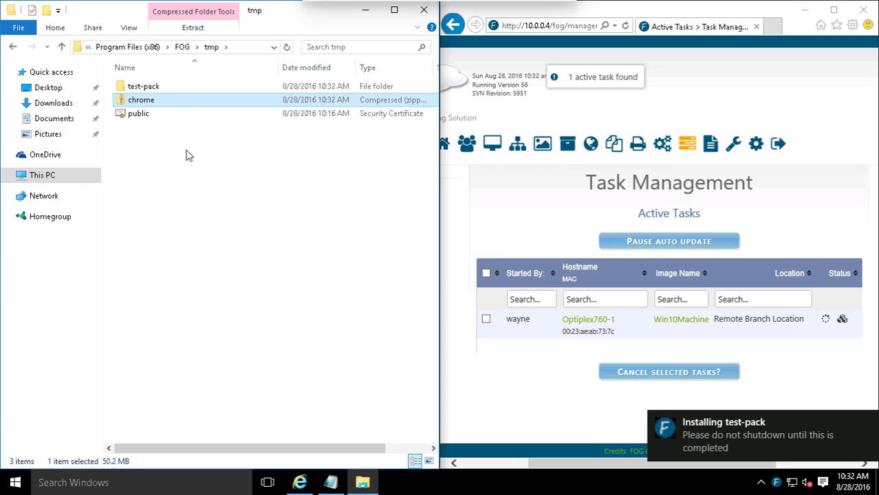
pyautogui.click(173, 85)
pyautogui.click(230, 298)
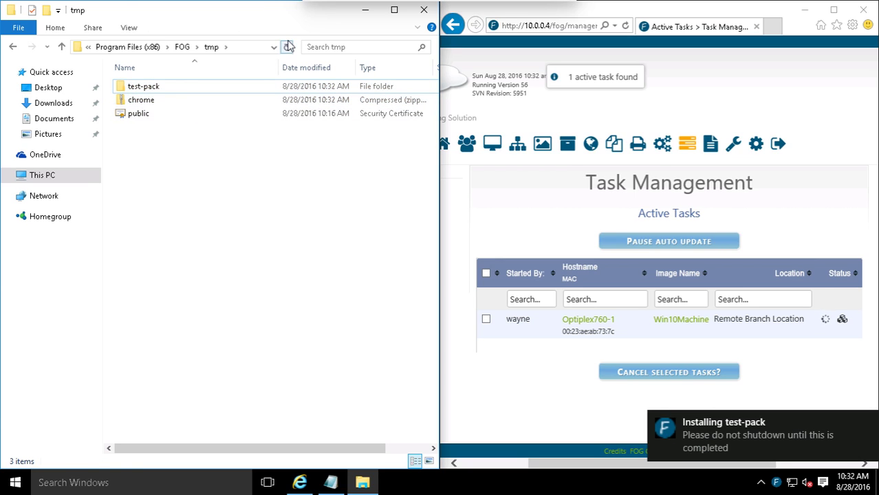
pyautogui.doubleClick(261, 88)
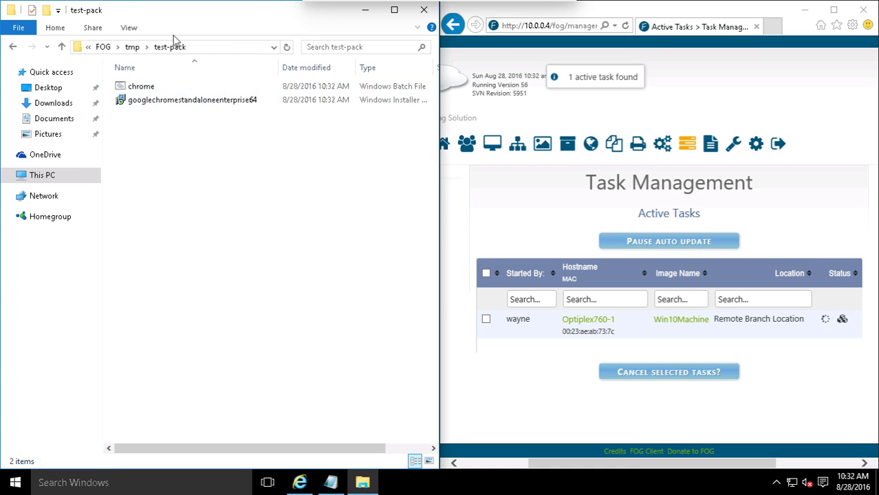
pyautogui.click(132, 47)
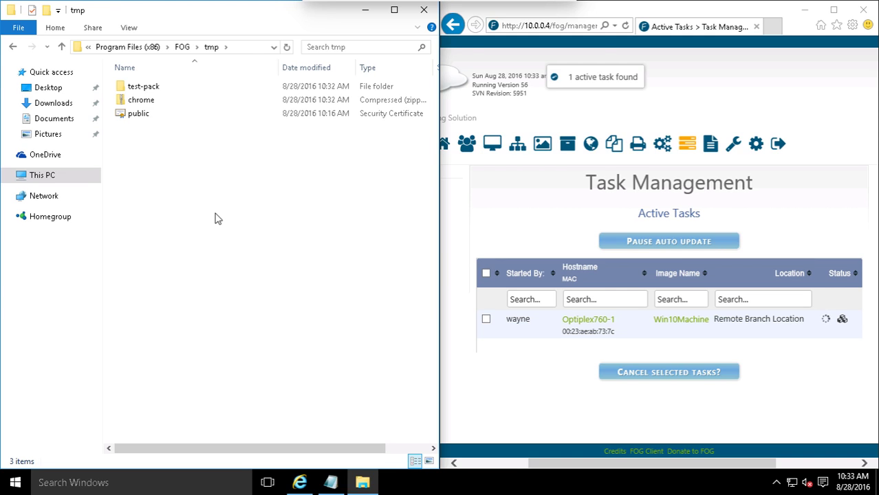
# Undock the tmp folder window and move it clear of the desktop icons to watch for the Chrome shortcut.
pyautogui.moveTo(122, 7); pyautogui.dragTo(368, 84)
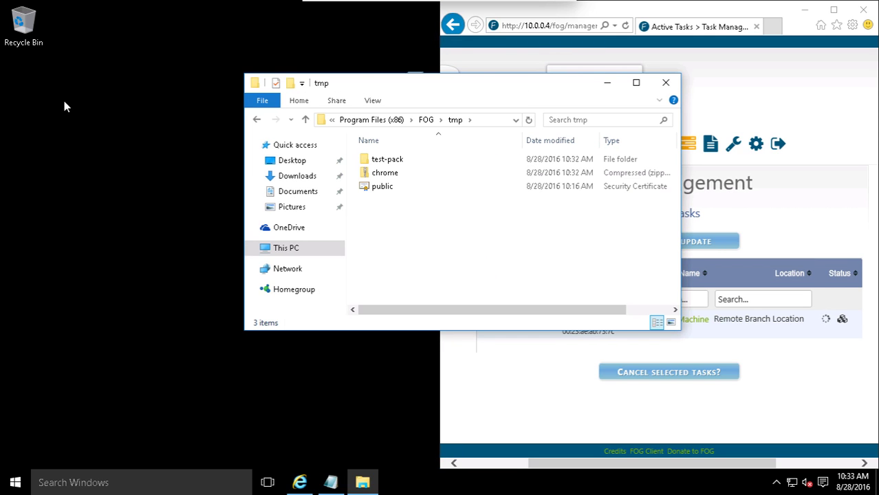
pyautogui.click(60, 119)
pyautogui.moveTo(98, 99); pyautogui.dragTo(40, 166)
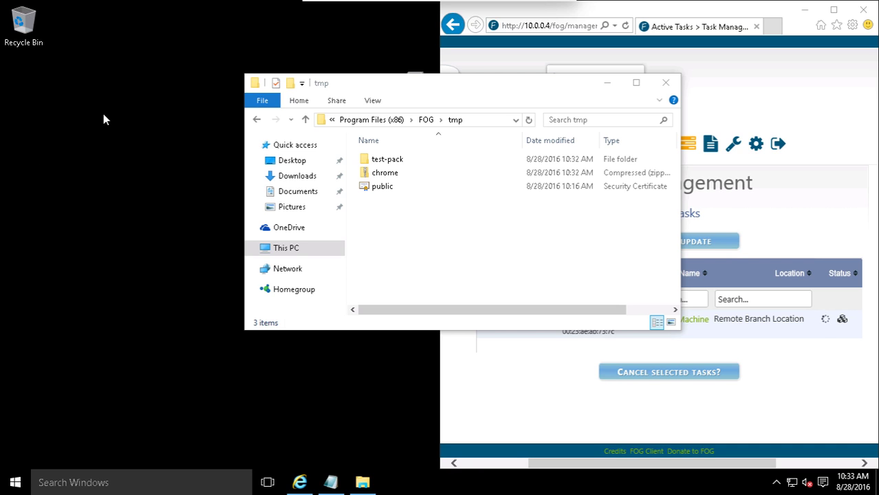
pyautogui.moveTo(358, 87); pyautogui.dragTo(289, 73)
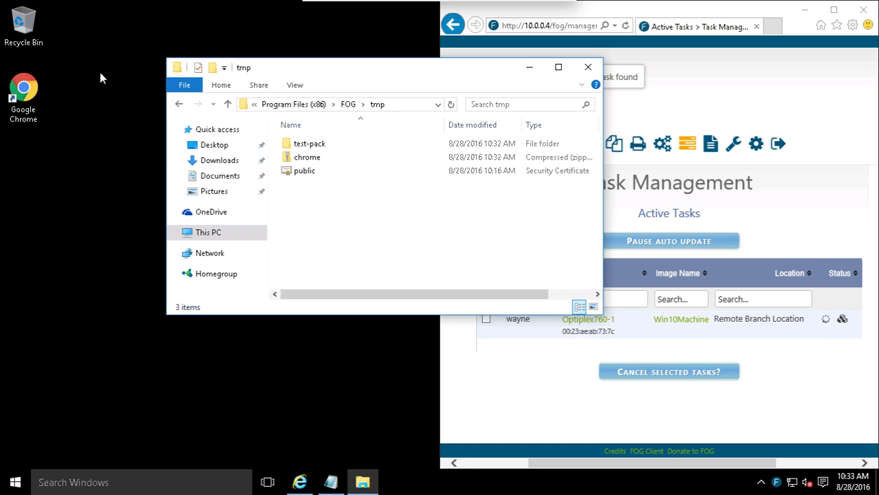
pyautogui.moveTo(102, 79); pyautogui.dragTo(39, 165)
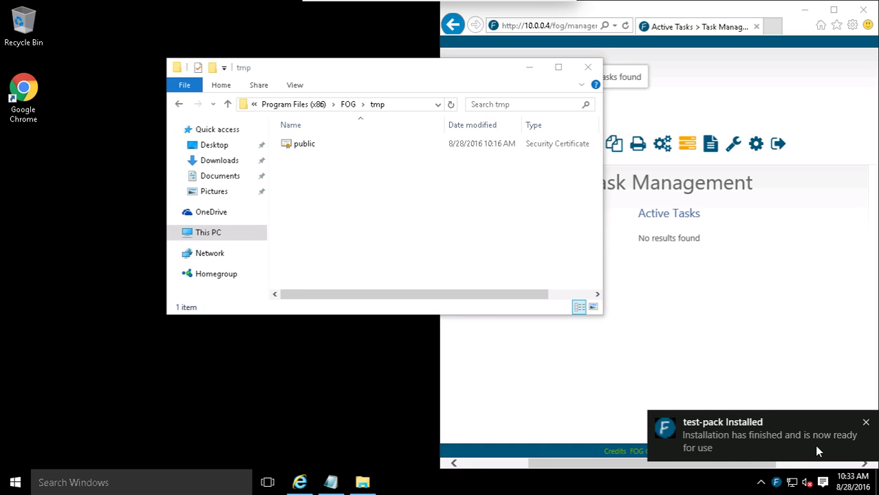
# Check the Active Tasks list, and examine the tmp folder's remaining contents and full path.
pyautogui.click(744, 262)
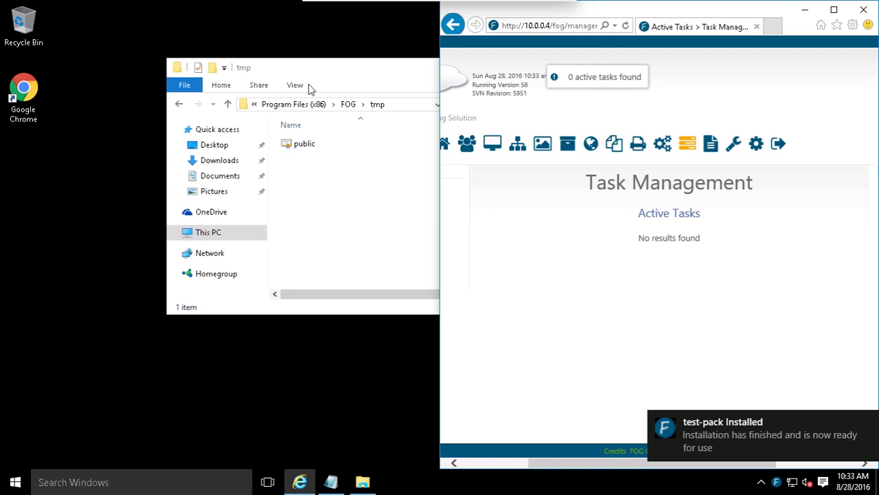
pyautogui.moveTo(323, 80); pyautogui.dragTo(267, 80)
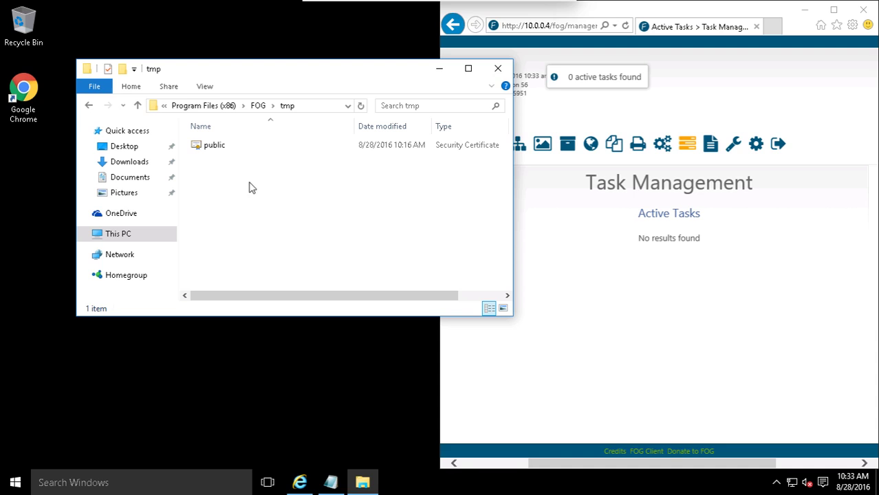
pyautogui.moveTo(202, 175); pyautogui.dragTo(279, 202)
pyautogui.click(325, 106)
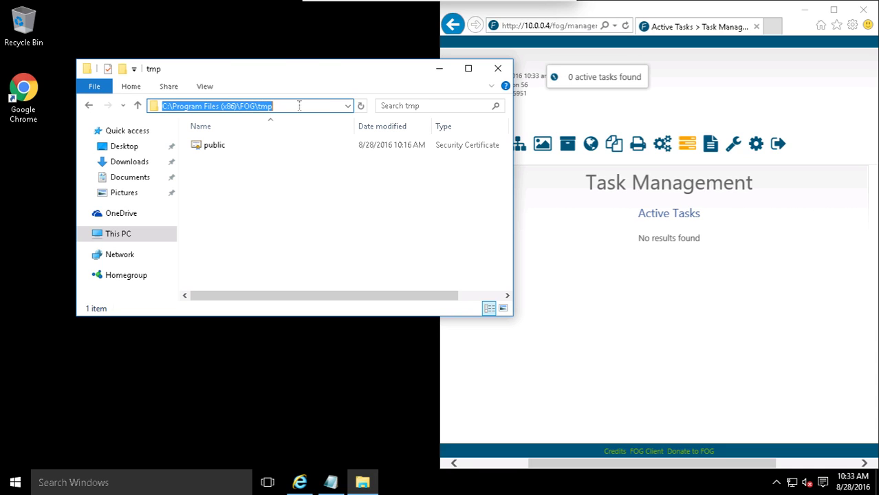
pyautogui.click(297, 183)
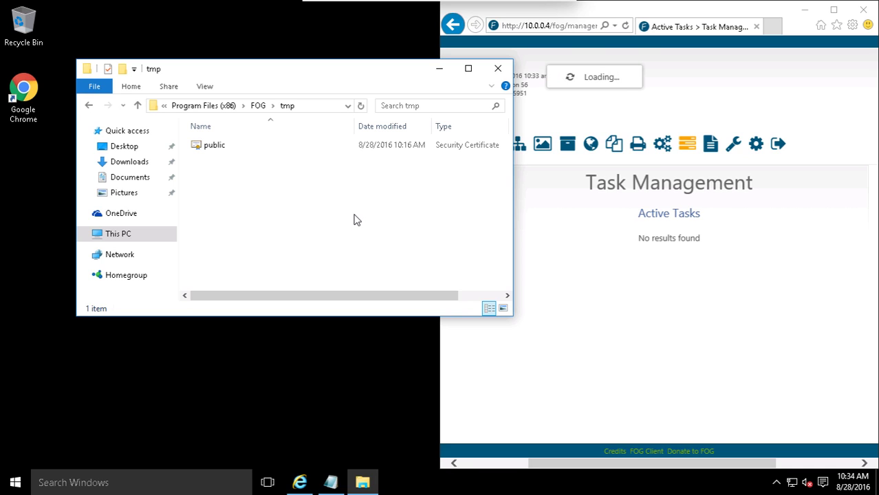
# Review the chrome.bat path in the Notepad notes and move the notes window below the tmp folder's file list.
pyautogui.click(330, 483)
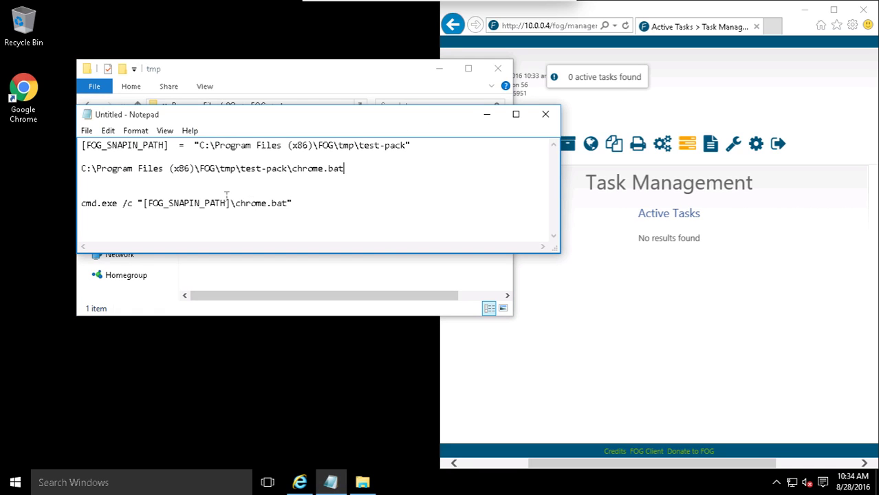
pyautogui.moveTo(364, 168); pyautogui.dragTo(189, 165)
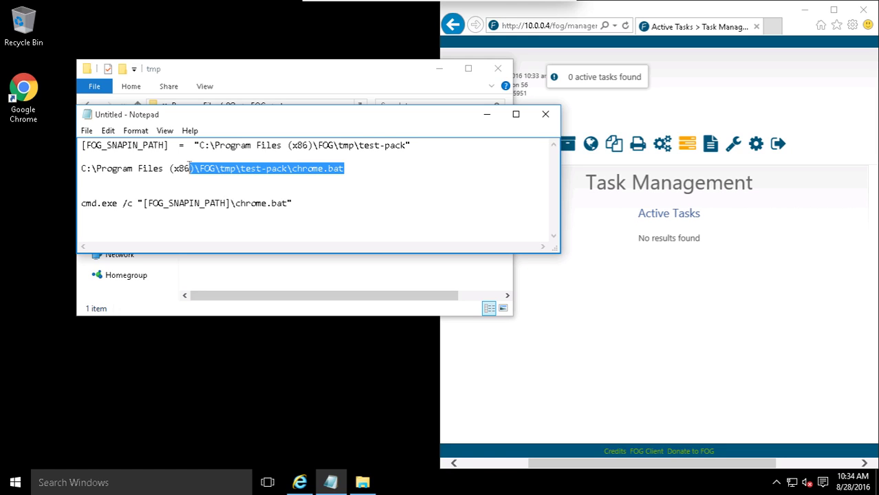
pyautogui.click(282, 173)
pyautogui.moveTo(338, 126); pyautogui.dragTo(393, 213)
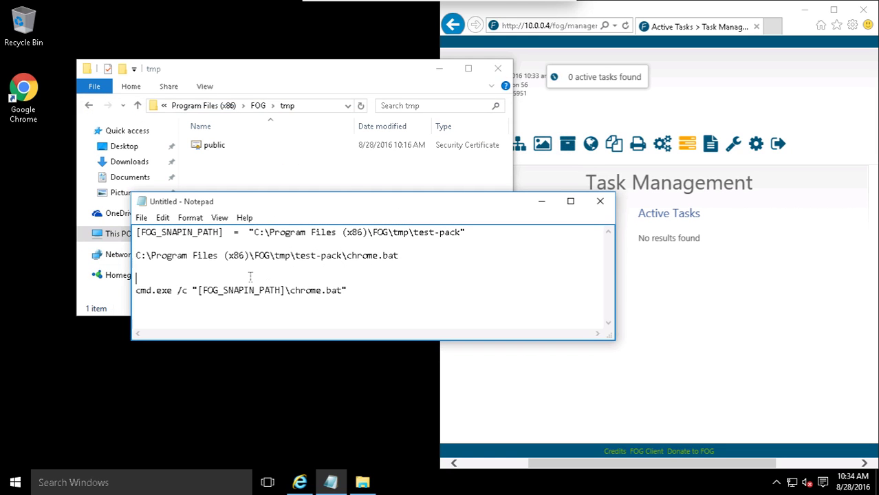
# Compare the chrome.bat path in the Notepad notes with the tmp folder's contents, moving the notes window clear of the file list.
pyautogui.moveTo(398, 256); pyautogui.dragTo(347, 254)
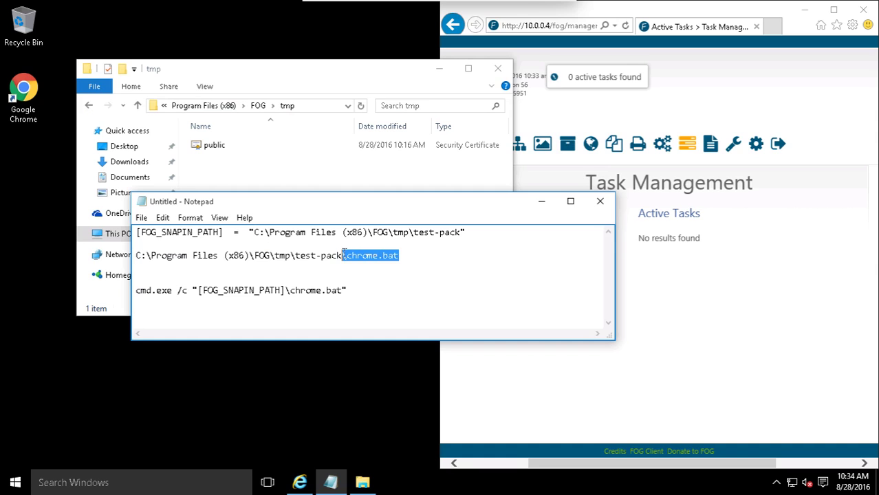
pyautogui.click(403, 190)
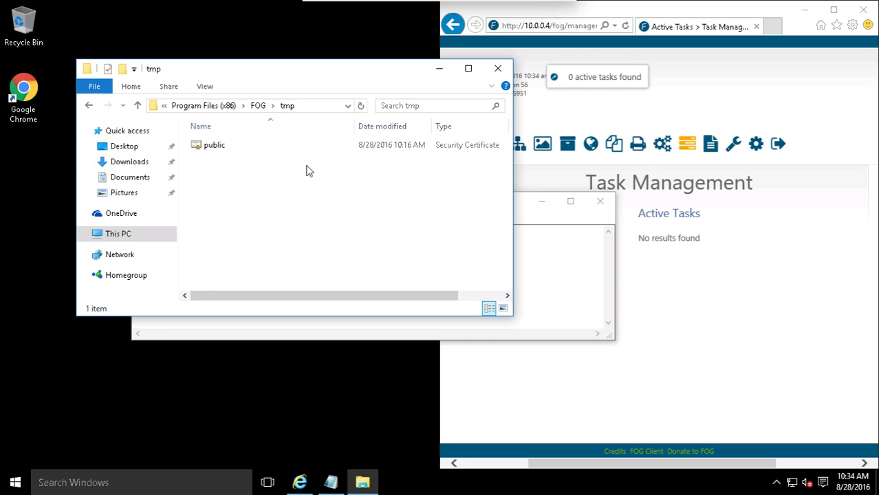
pyautogui.click(550, 304)
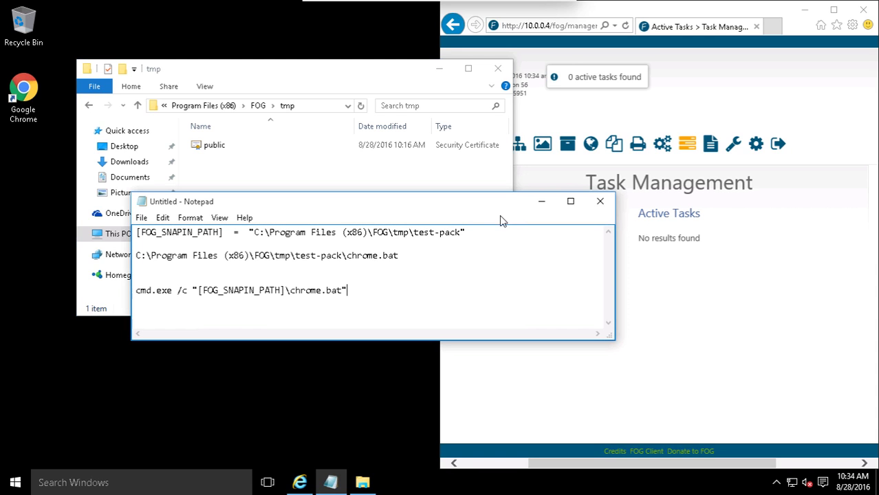
pyautogui.moveTo(493, 207); pyautogui.dragTo(653, 271)
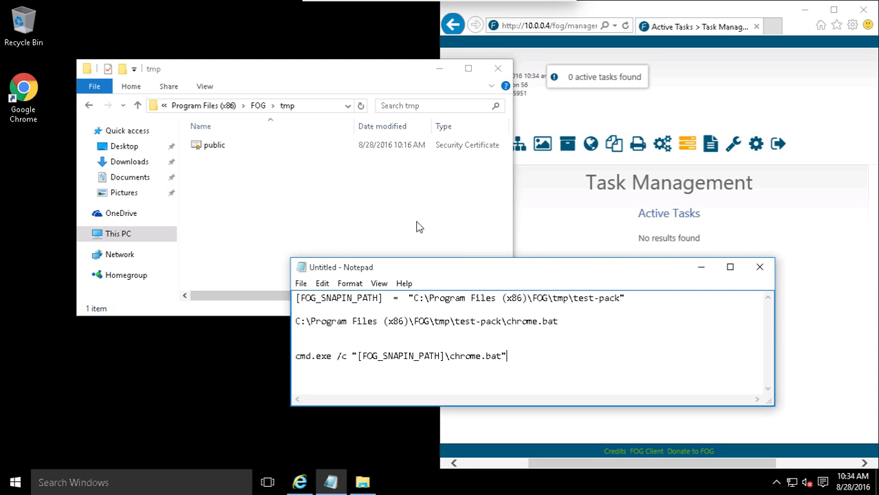
pyautogui.click(393, 209)
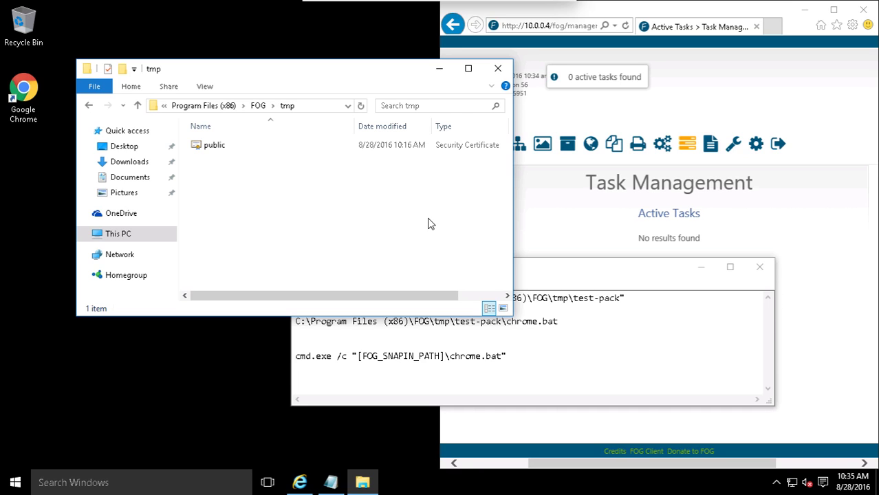
pyautogui.moveTo(357, 297); pyautogui.dragTo(327, 299)
pyautogui.click(636, 348)
pyautogui.click(534, 361)
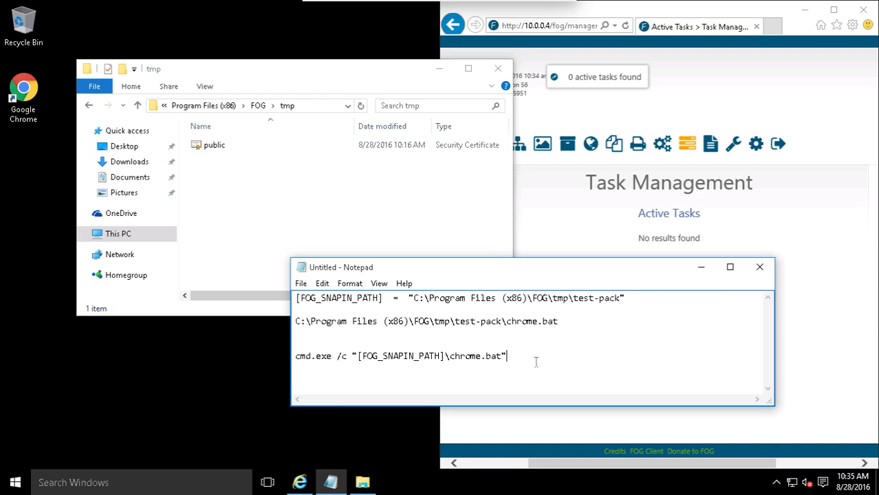
pyautogui.moveTo(604, 277); pyautogui.dragTo(682, 187)
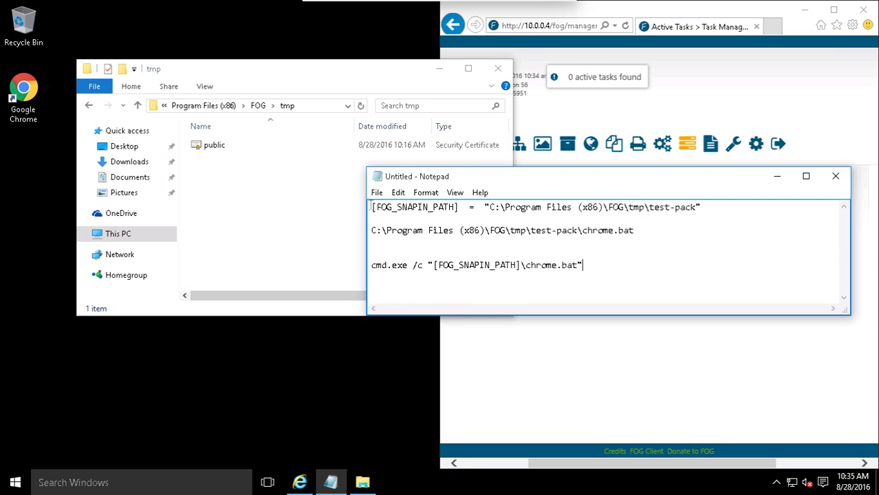
# Open the fog text log from the root of Local Disk (C:) and maximize its window.
pyautogui.click(301, 219)
pyautogui.click(468, 68)
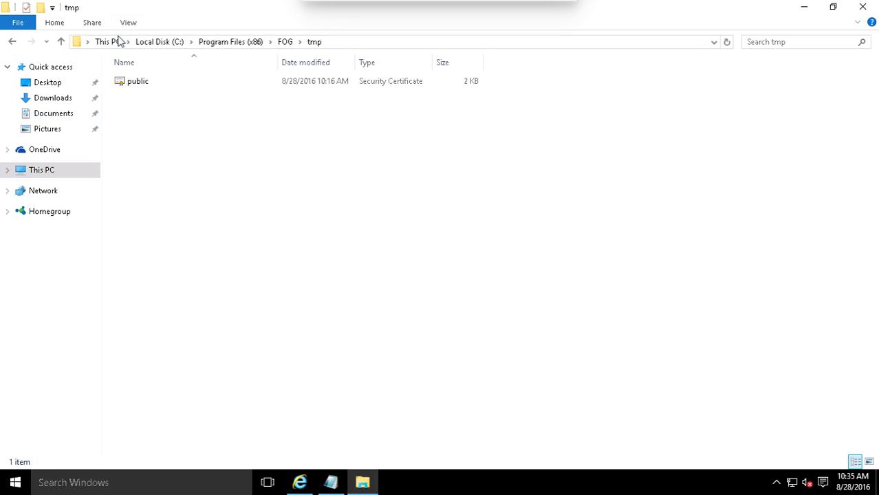
pyautogui.click(156, 42)
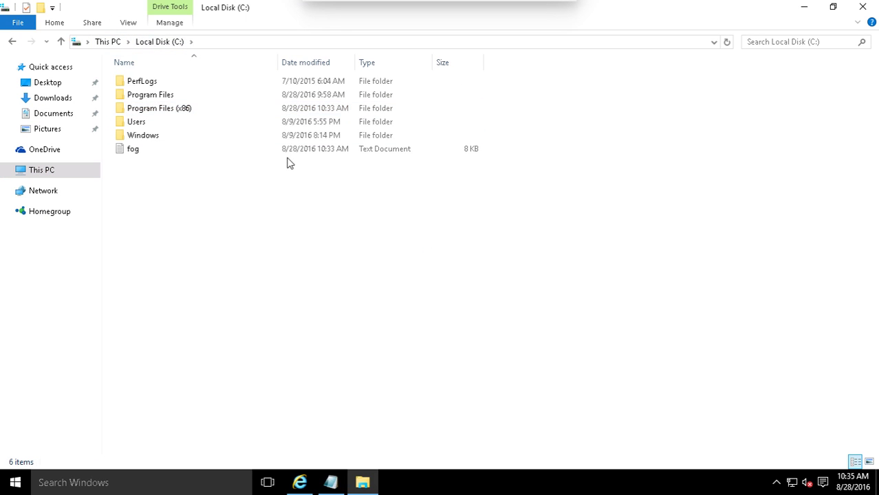
pyautogui.doubleClick(302, 149)
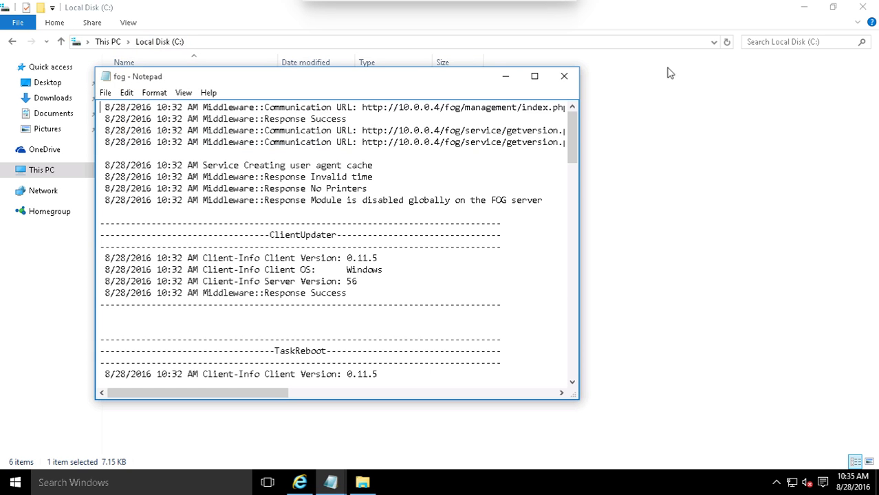
pyautogui.click(534, 76)
# Find the SnapinClient section of the log and examine test-pack's Name, Created, Pack and Hide entries.
pyautogui.moveTo(872, 55); pyautogui.dragTo(872, 178)
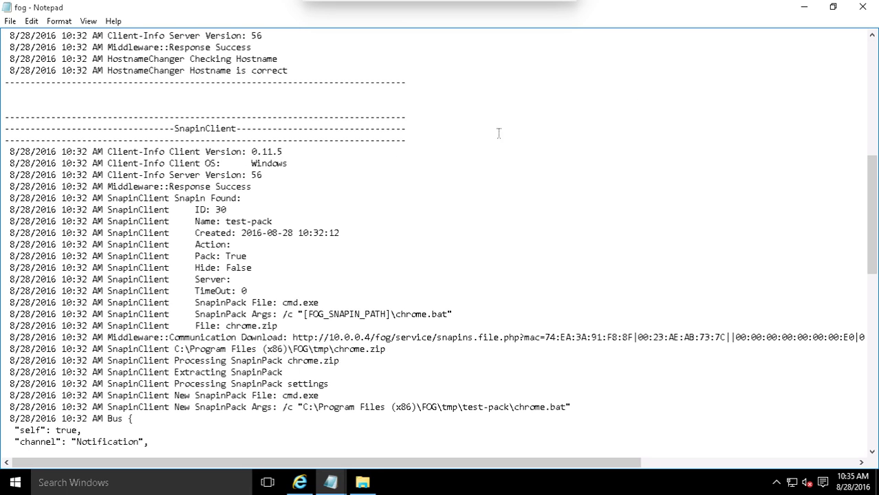
pyautogui.moveTo(873, 177); pyautogui.dragTo(874, 193)
pyautogui.moveTo(177, 140); pyautogui.dragTo(387, 177)
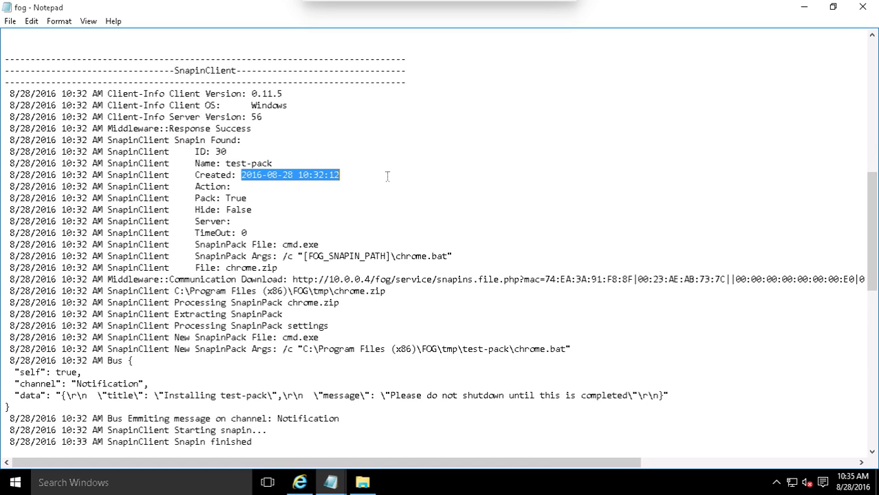
pyautogui.moveTo(876, 185); pyautogui.dragTo(876, 202)
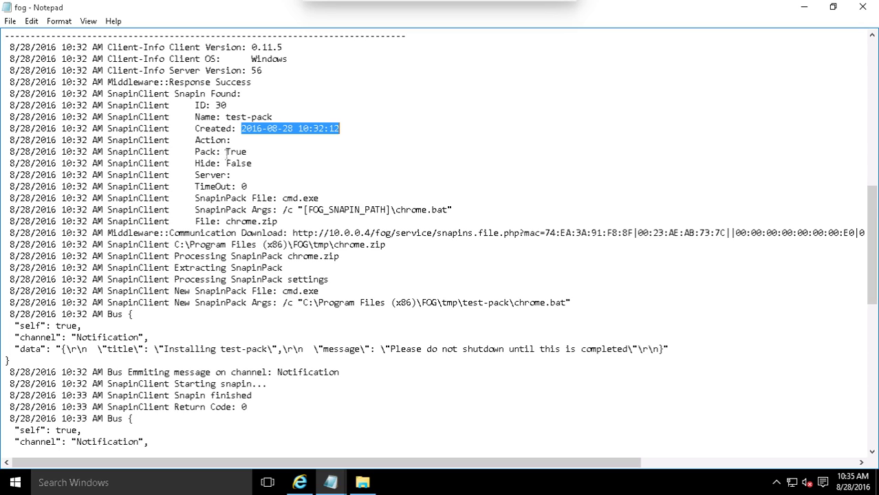
pyautogui.moveTo(224, 153)
pyautogui.mouseDown()
pyautogui.moveTo(254, 153)
pyautogui.moveTo(227, 153)
pyautogui.moveTo(253, 164)
pyautogui.moveTo(231, 168)
pyautogui.mouseUp()
pyautogui.click(256, 164)
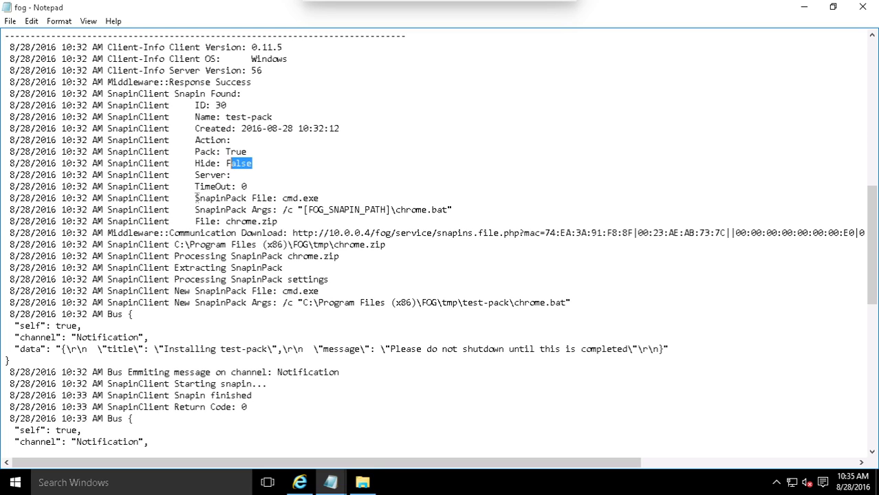
# Examine the SnapinPack File, SnapinPack Args and File lines that the client received for test-pack.
pyautogui.moveTo(199, 198); pyautogui.dragTo(415, 221)
pyautogui.click(449, 218)
pyautogui.moveTo(315, 227); pyautogui.dragTo(193, 199)
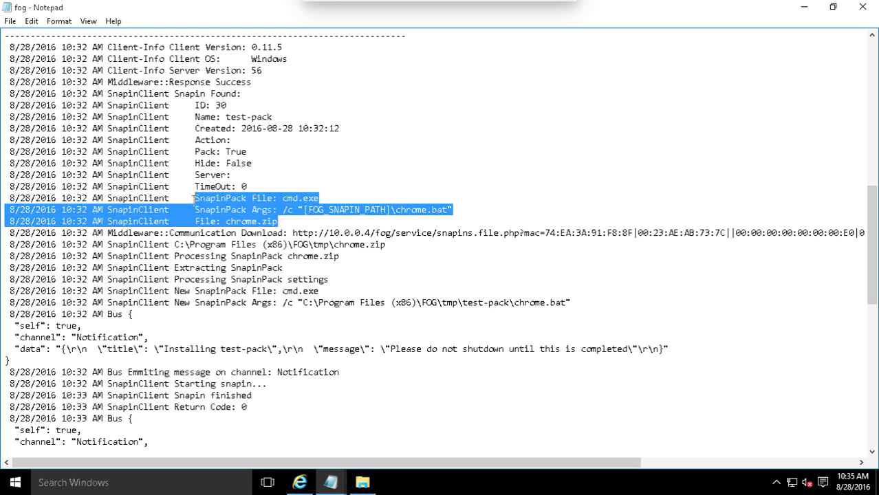
pyautogui.click(342, 199)
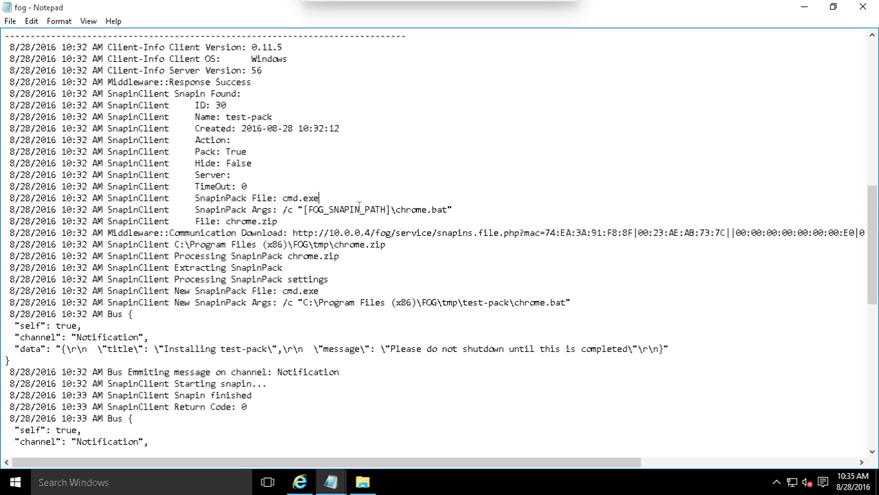
pyautogui.moveTo(314, 225); pyautogui.dragTo(195, 199)
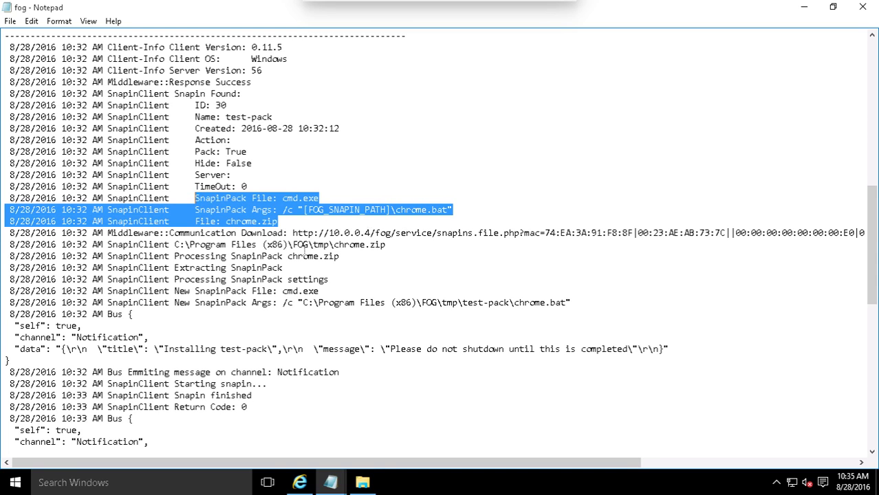
pyautogui.click(486, 216)
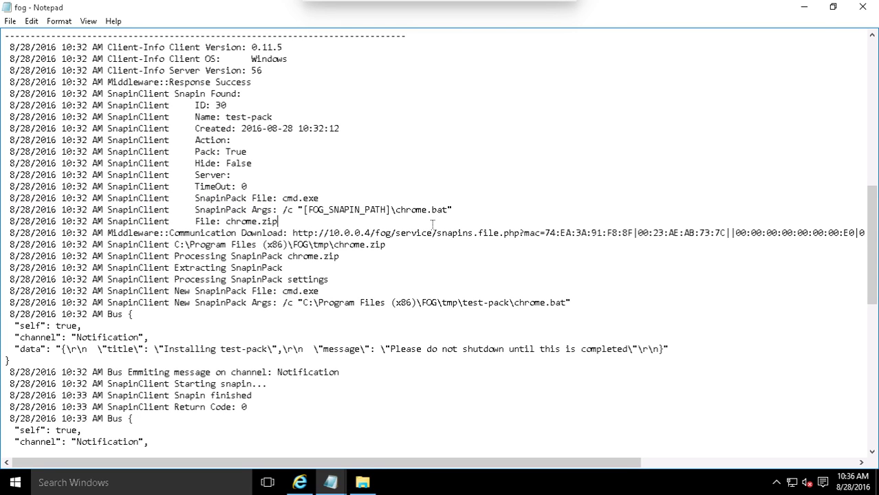
pyautogui.moveTo(299, 220); pyautogui.dragTo(196, 200)
pyautogui.moveTo(200, 198)
pyautogui.mouseDown()
pyautogui.moveTo(315, 209)
pyautogui.moveTo(315, 222)
pyautogui.moveTo(195, 210)
pyautogui.moveTo(195, 197)
pyautogui.mouseUp()
pyautogui.click(267, 199)
pyautogui.scroll(-2, 590, 189)
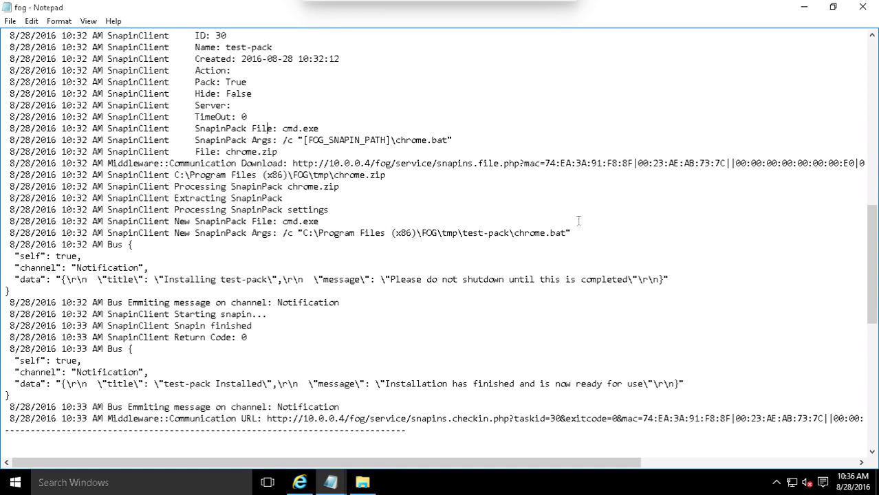
pyautogui.moveTo(293, 164); pyautogui.dragTo(303, 164)
pyautogui.moveTo(230, 130); pyautogui.dragTo(470, 153)
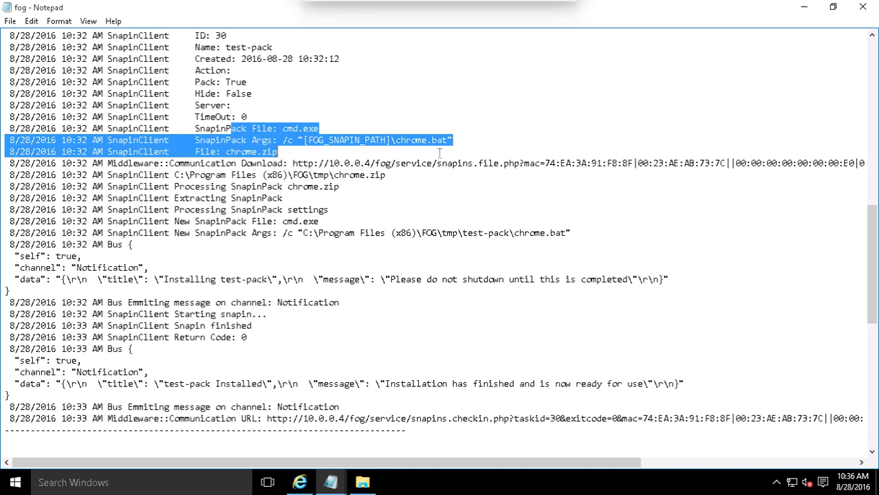
pyautogui.moveTo(335, 155); pyautogui.dragTo(195, 140)
pyautogui.click(329, 160)
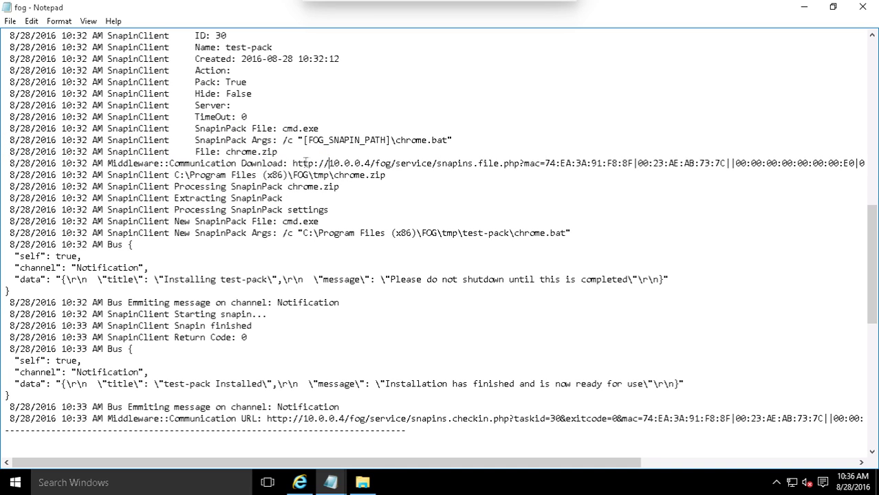
# Inspect the full Communication Download URL in the log through to its taskid parameter, and return to the start of the lines.
pyautogui.moveTo(296, 163); pyautogui.dragTo(789, 164)
pyautogui.moveTo(426, 462); pyautogui.dragTo(628, 477)
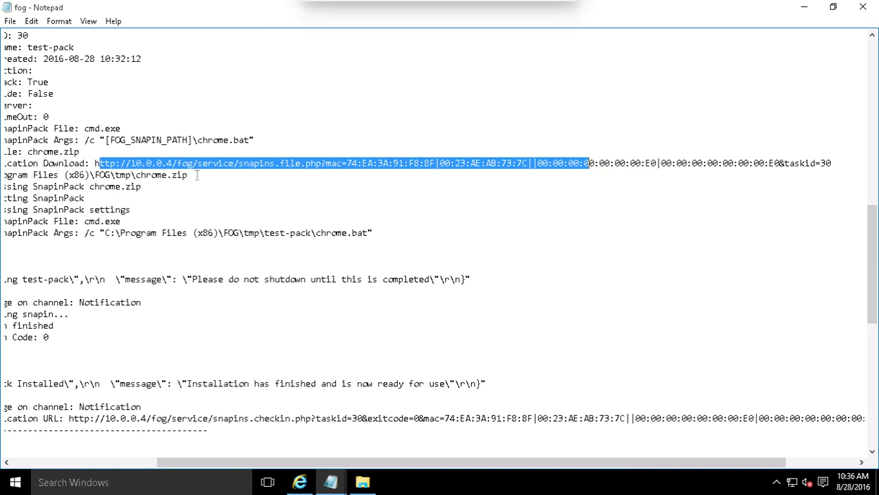
pyautogui.moveTo(100, 163); pyautogui.dragTo(325, 163)
pyautogui.click(104, 165)
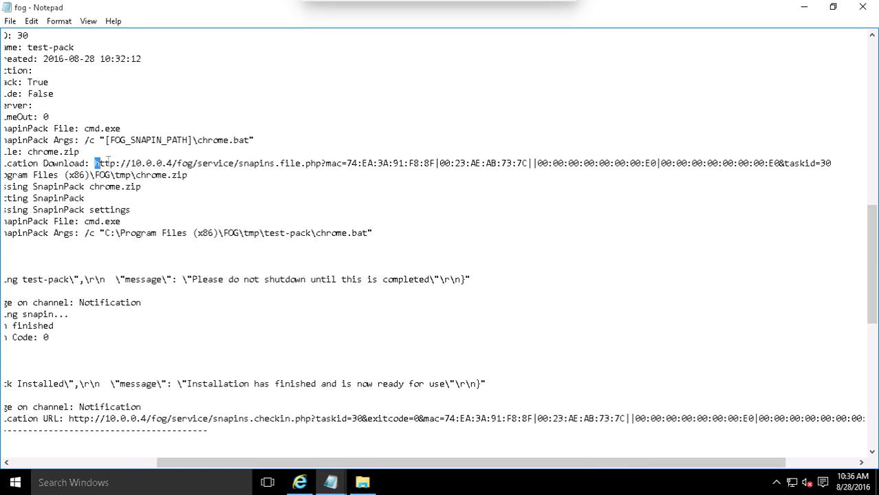
pyautogui.moveTo(95, 163); pyautogui.dragTo(839, 162)
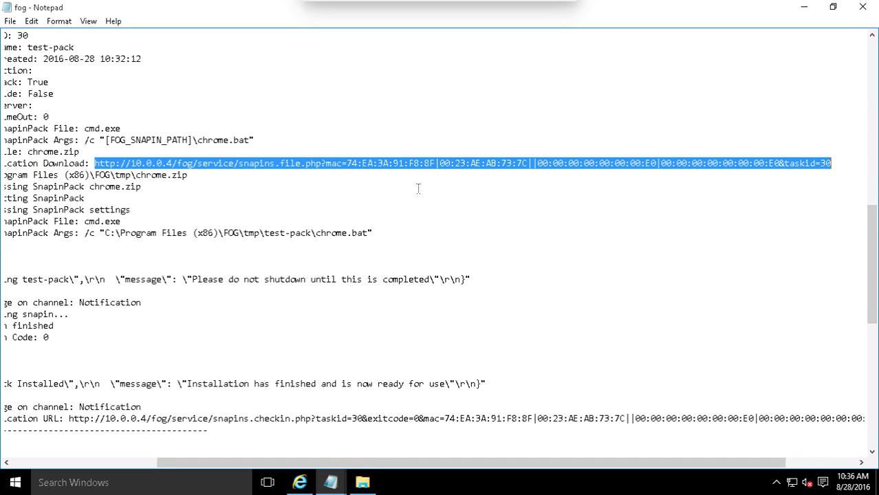
pyautogui.moveTo(370, 462); pyautogui.dragTo(498, 417)
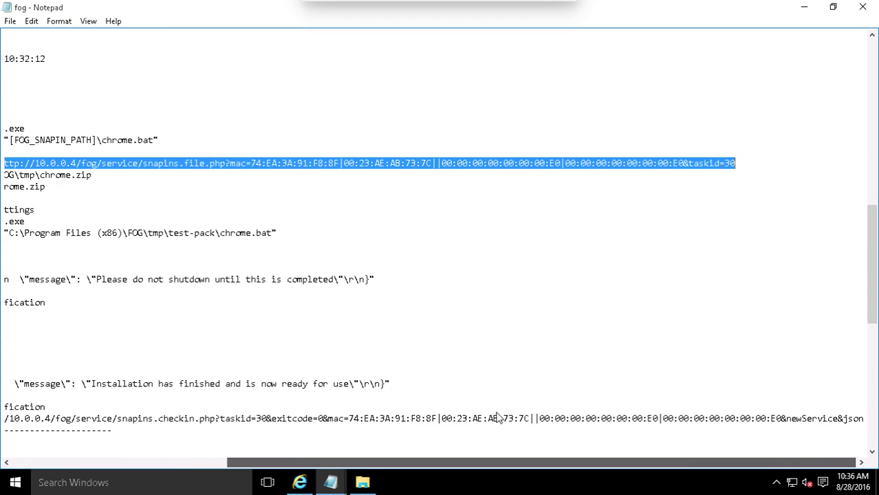
pyautogui.hscroll(-6, 497, 417)
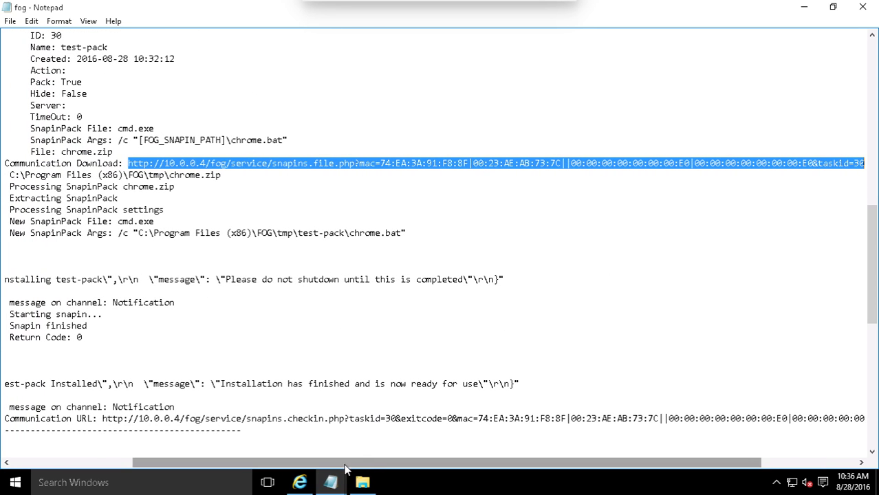
pyautogui.moveTo(365, 467); pyautogui.dragTo(228, 457)
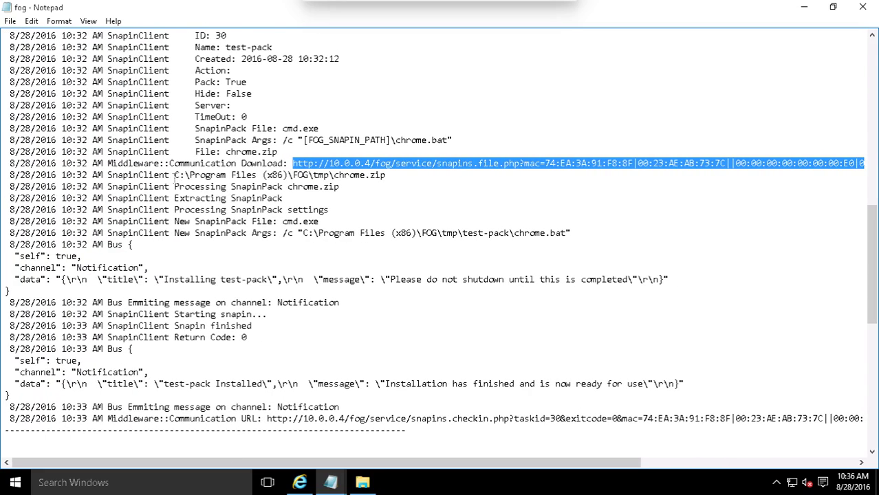
# Review the log lines covering the chrome.zip download path, SnapinPack extraction, settings processing and the New SnapinPack Args.
pyautogui.moveTo(175, 175); pyautogui.dragTo(292, 187)
pyautogui.click(384, 178)
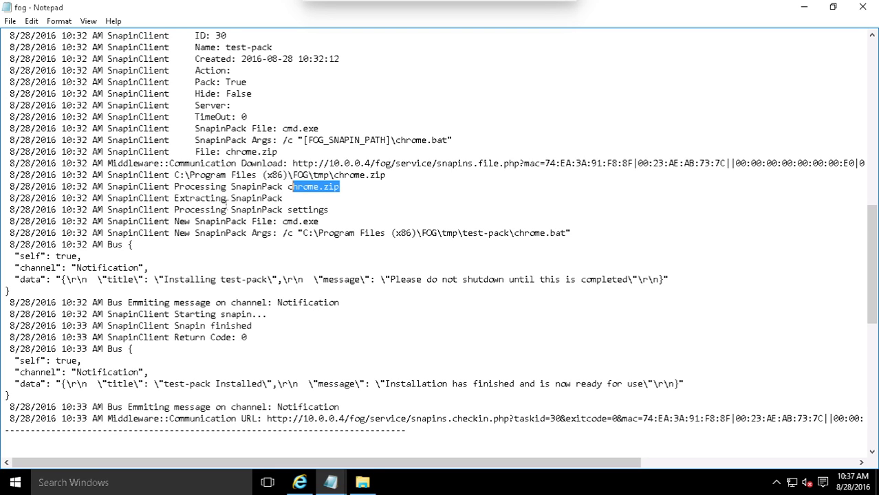
pyautogui.moveTo(257, 210); pyautogui.dragTo(321, 210)
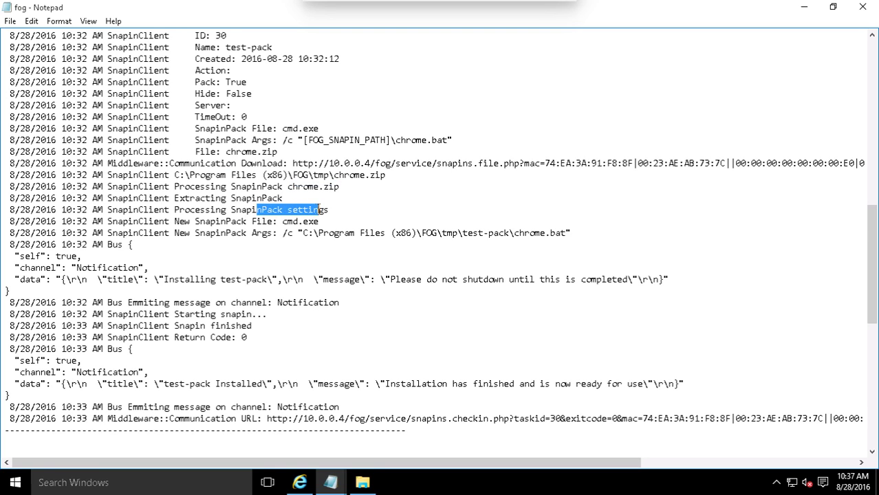
pyautogui.moveTo(204, 234); pyautogui.dragTo(339, 234)
pyautogui.click(340, 234)
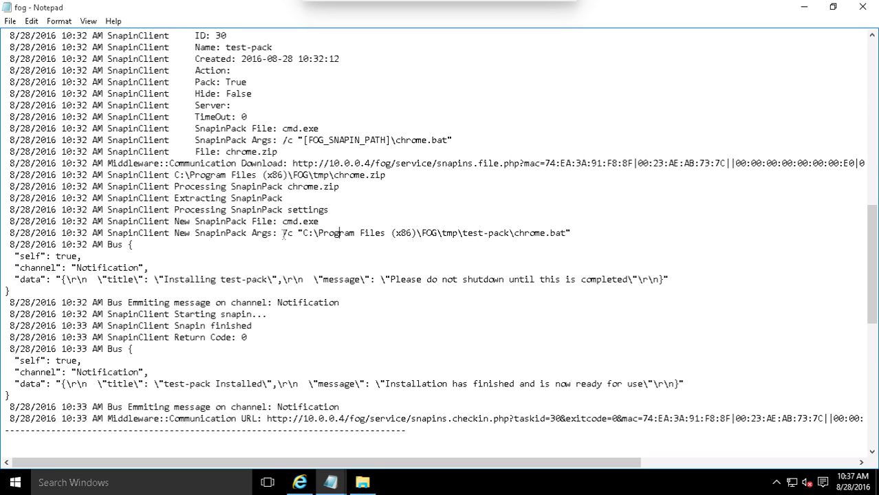
# Copy the New SnapinPack Args value from the log, and bring the untitled notes forward in a taller window placed higher up.
pyautogui.moveTo(284, 235); pyautogui.dragTo(589, 231)
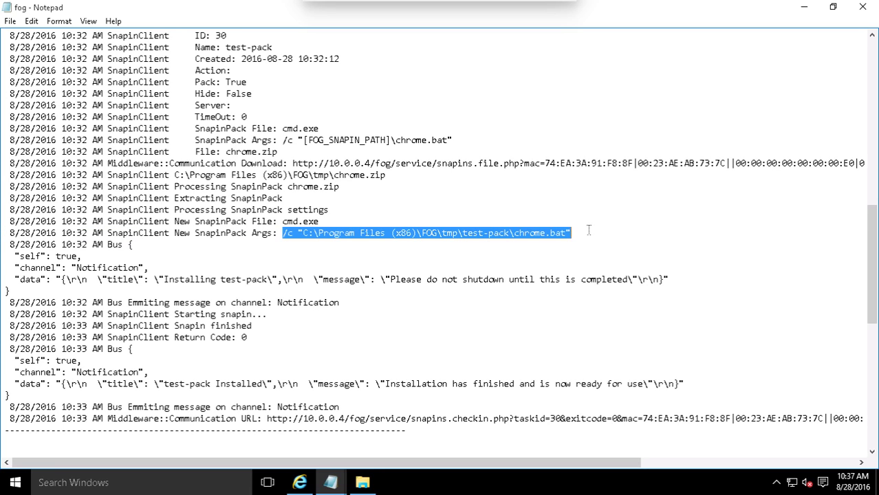
pyautogui.rightClick(552, 234)
pyautogui.click(591, 270)
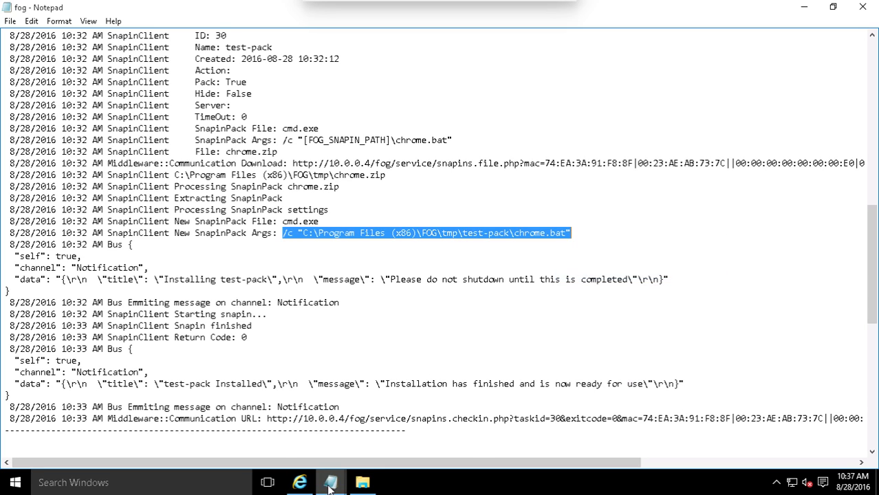
pyautogui.moveTo(330, 486)
pyautogui.click(275, 441)
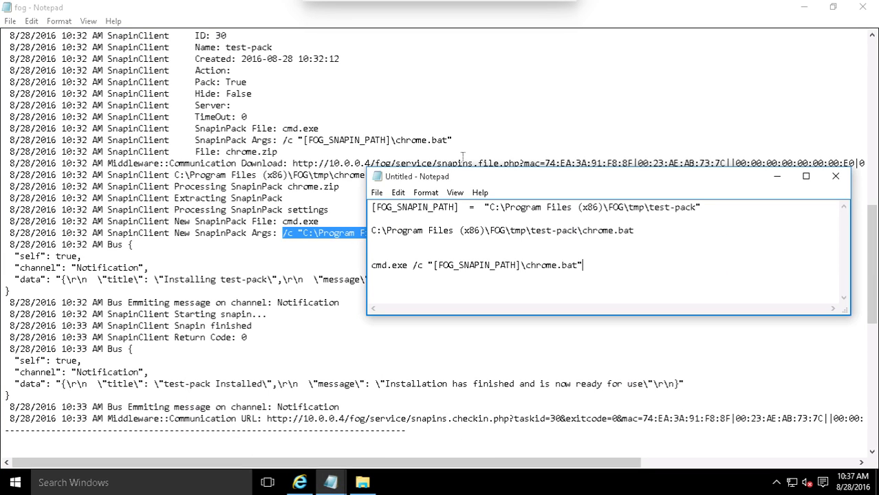
pyautogui.moveTo(475, 178); pyautogui.dragTo(456, 98)
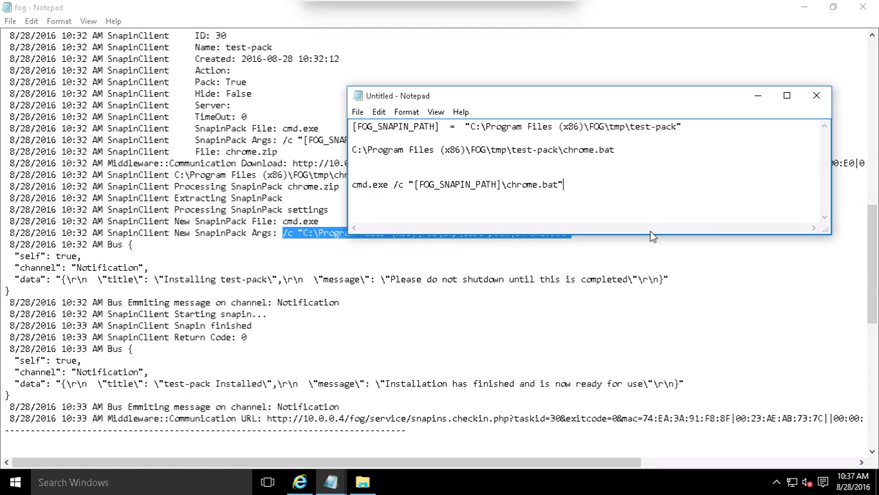
pyautogui.moveTo(653, 235); pyautogui.dragTo(650, 331)
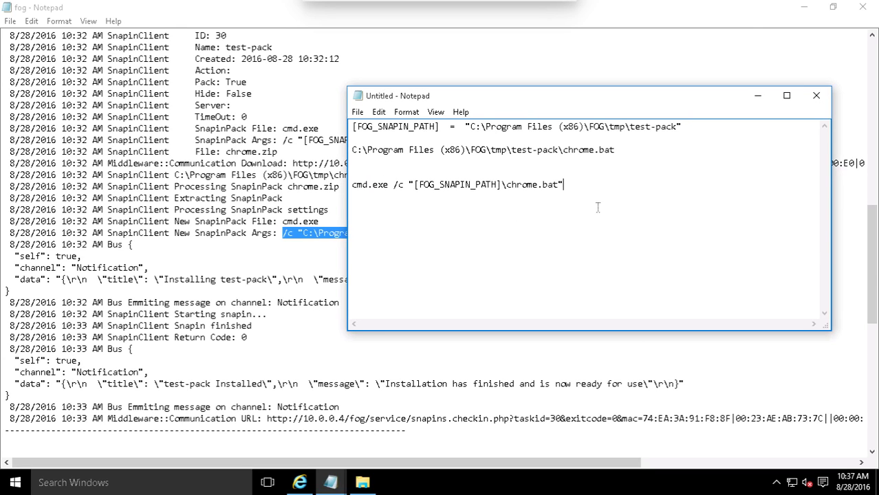
# Paste the copied New SnapinPack Args value on a new line below the cmd.exe line in the untitled notes.
pyautogui.press('Return')
pyautogui.press('Return')
pyautogui.press('Return')
pyautogui.hotkey('ctrl', 'v')
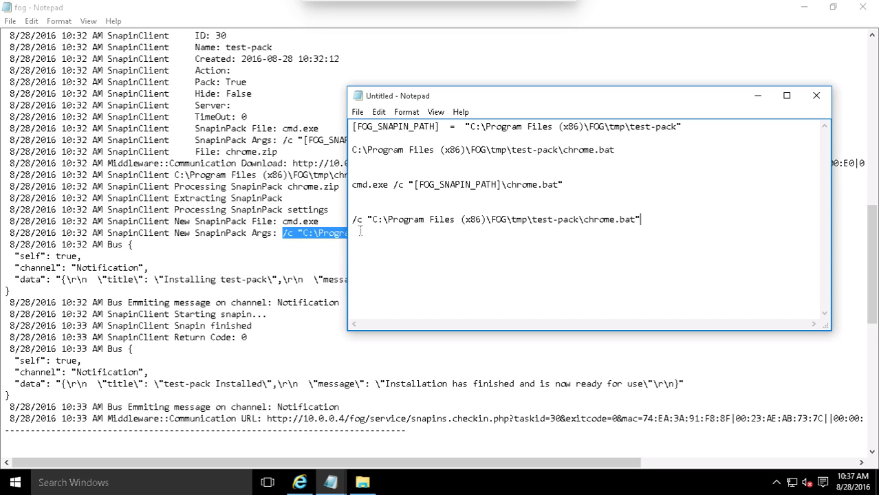
# Compare the [FOG_SNAPIN_PATH] and \chrome.bat parts of the cmd.exe line with the matching parts of the pasted arguments.
pyautogui.moveTo(372, 219); pyautogui.dragTo(583, 217)
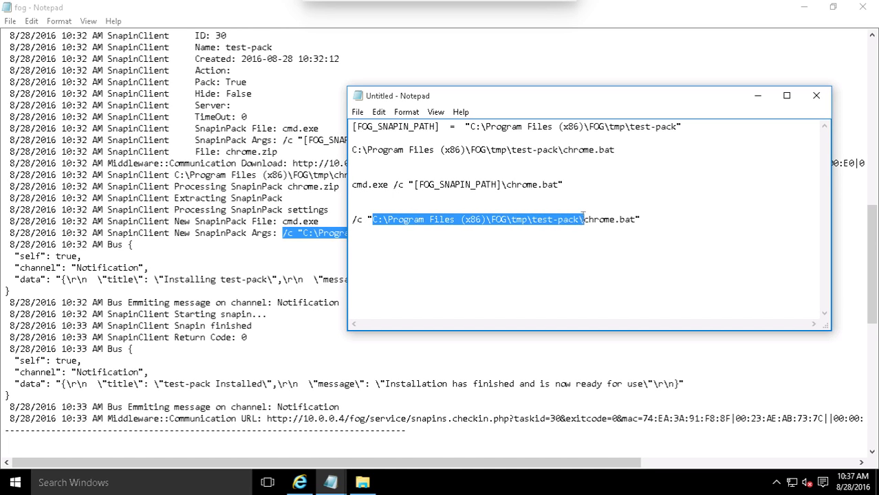
pyautogui.moveTo(414, 184); pyautogui.dragTo(504, 185)
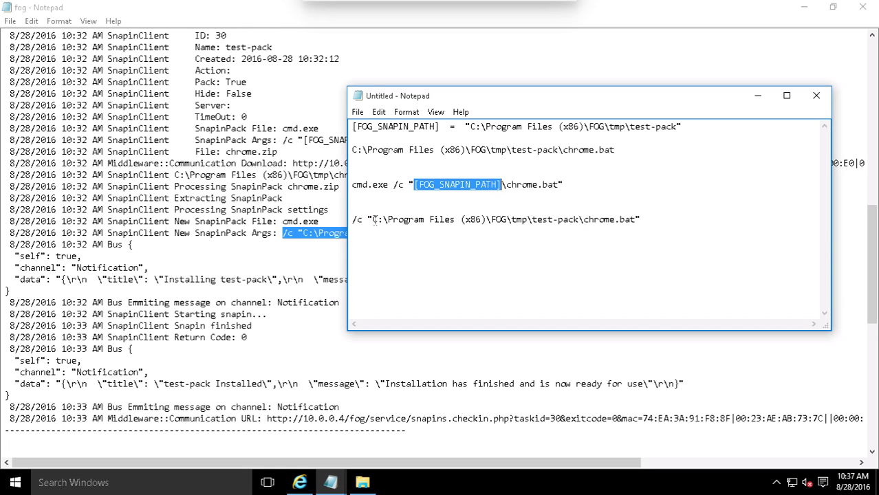
pyautogui.moveTo(374, 220); pyautogui.dragTo(580, 220)
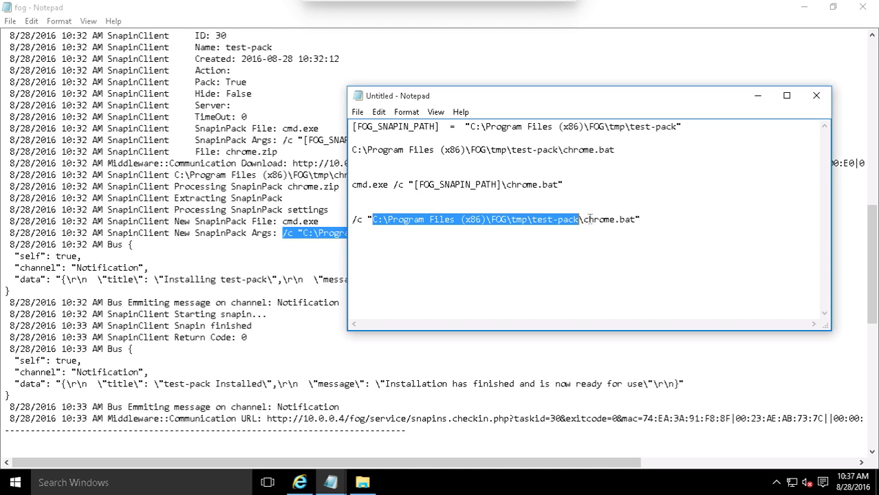
pyautogui.click(579, 220)
pyautogui.moveTo(580, 220); pyautogui.dragTo(644, 219)
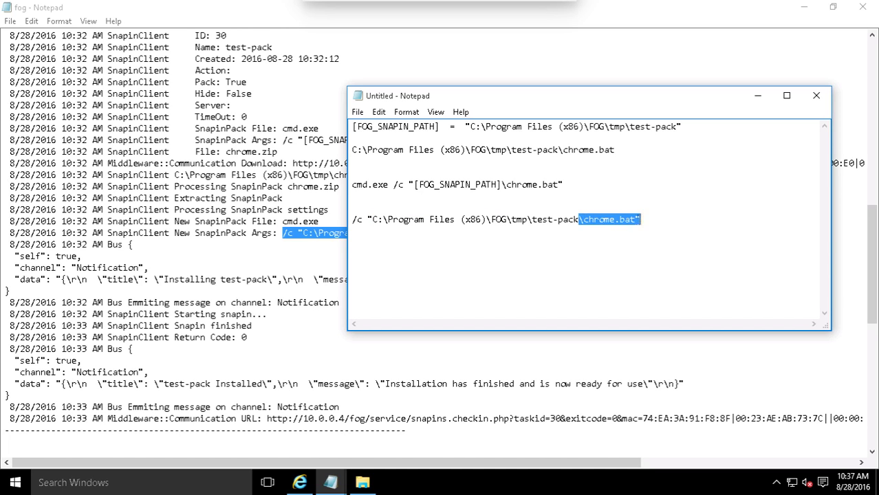
pyautogui.moveTo(500, 184); pyautogui.dragTo(560, 184)
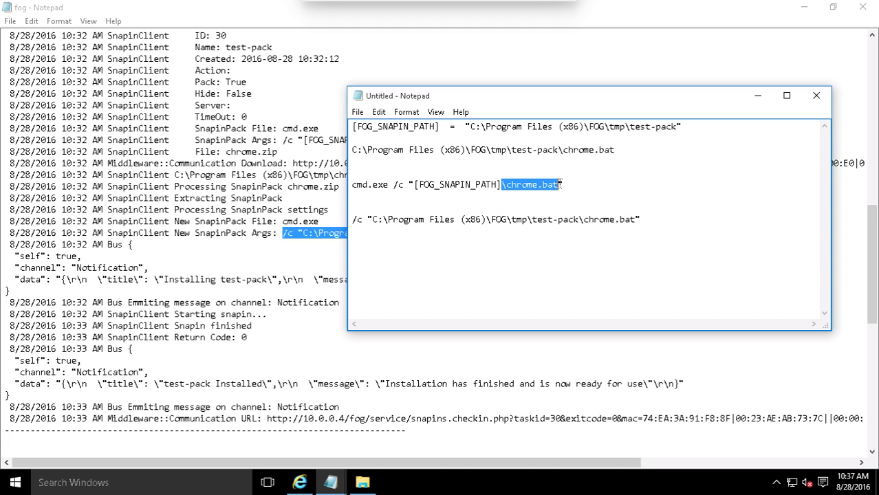
pyautogui.hotkey('ctrl', 'v')
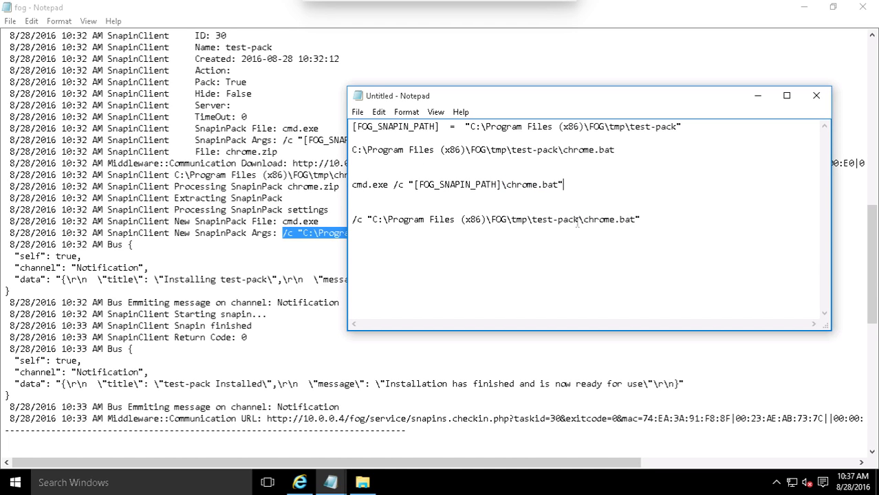
pyautogui.moveTo(579, 222); pyautogui.dragTo(636, 222)
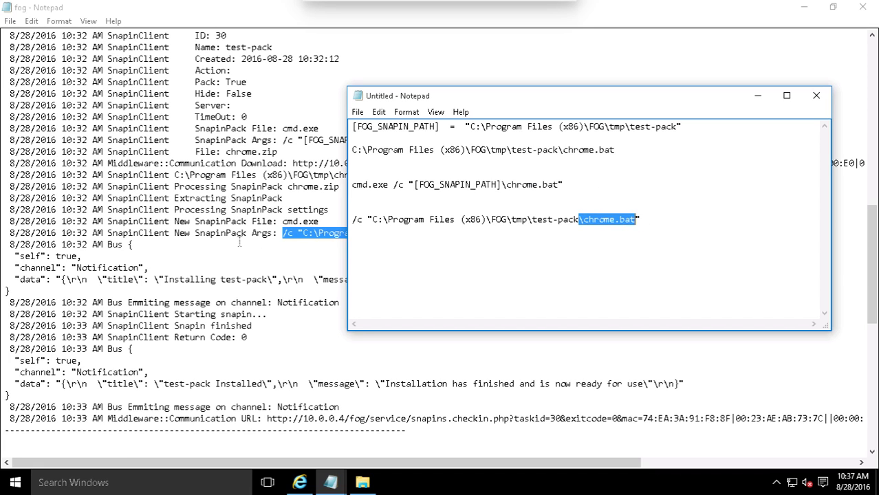
# Return to the fog log and review the Bus notification entry with the title "Installing test-pack" and its message.
pyautogui.click(238, 243)
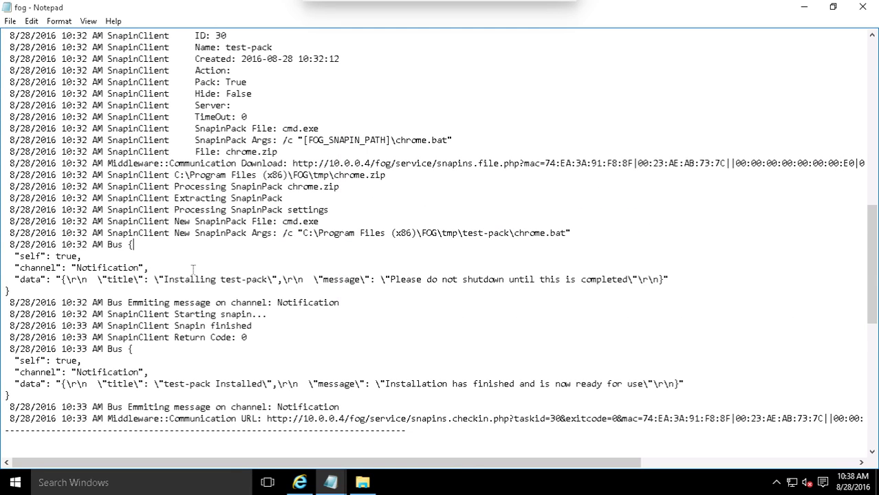
pyautogui.scroll(-1, 194, 270)
pyautogui.moveTo(77, 232); pyautogui.dragTo(141, 232)
pyautogui.click(242, 234)
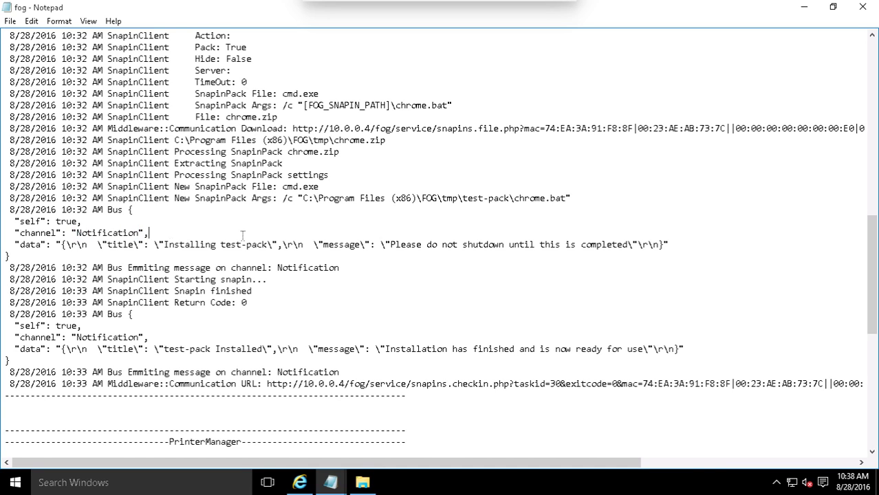
pyautogui.keyDown('shift'); pyautogui.click(387, 244); pyautogui.keyUp('shift')
pyautogui.moveTo(386, 244); pyautogui.dragTo(625, 245)
pyautogui.click(689, 246)
pyautogui.moveTo(873, 245); pyautogui.dragTo(872, 259)
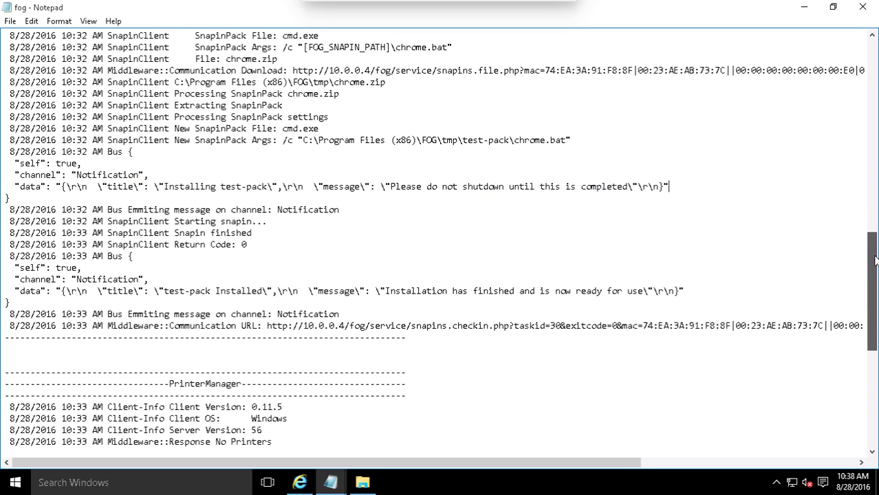
# Examine the SnapinClient Return Code line that follows the Snapin finished entry.
pyautogui.moveTo(175, 244)
pyautogui.mouseDown()
pyautogui.moveTo(267, 248)
pyautogui.moveTo(167, 253)
pyautogui.moveTo(176, 250)
pyautogui.mouseUp()
pyautogui.click(176, 249)
pyautogui.moveTo(252, 246); pyautogui.dragTo(237, 246)
pyautogui.click(246, 245)
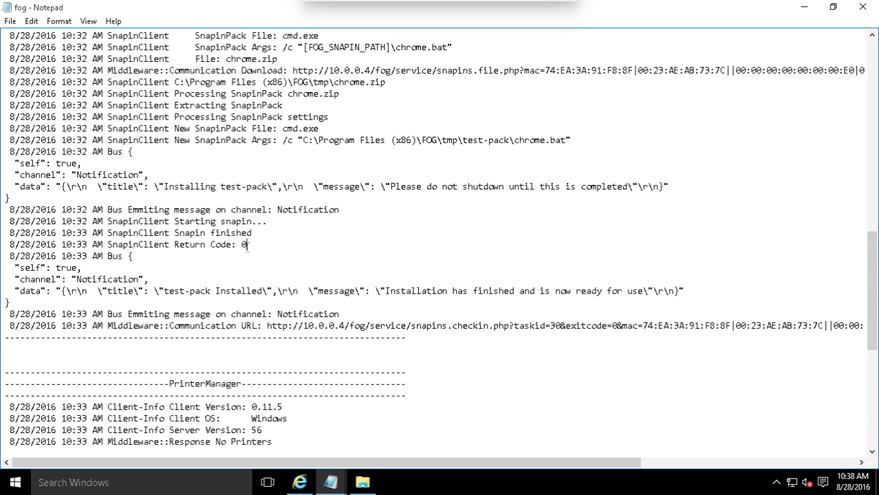
pyautogui.moveTo(238, 246); pyautogui.dragTo(252, 246)
pyautogui.click(253, 245)
pyautogui.moveTo(256, 245); pyautogui.dragTo(242, 246)
pyautogui.click(262, 245)
pyautogui.moveTo(262, 246); pyautogui.dragTo(241, 251)
pyautogui.click(257, 258)
pyautogui.doubleClick(244, 244)
pyautogui.click(300, 242)
# Review the second Bus notification entry, covering its channel and the "test-pack Installed" title and message.
pyautogui.moveTo(143, 255); pyautogui.dragTo(141, 265)
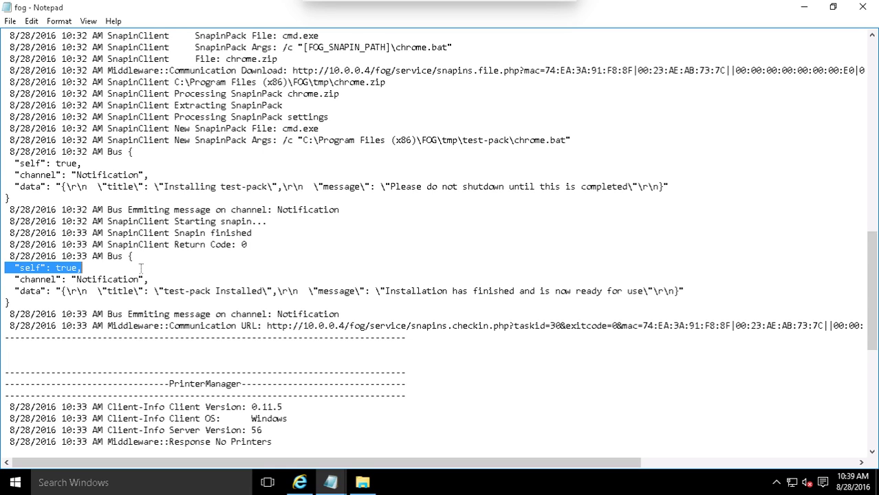
pyautogui.click(140, 280)
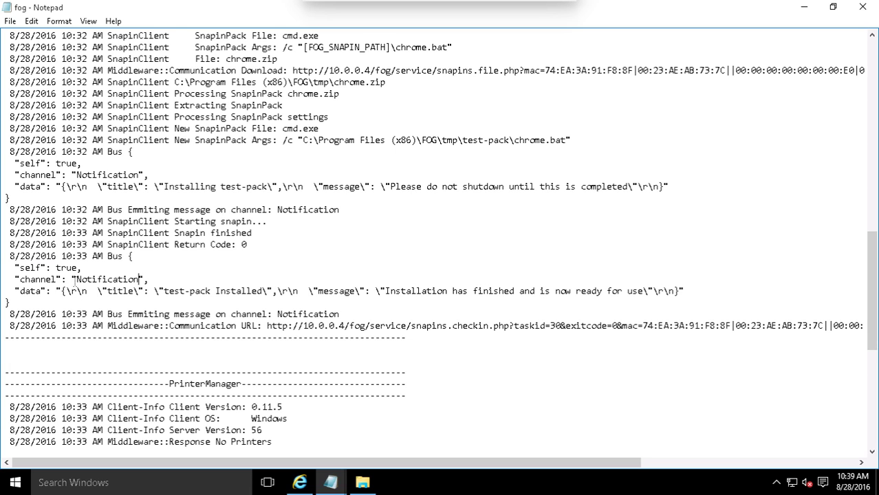
pyautogui.moveTo(153, 291); pyautogui.dragTo(275, 290)
pyautogui.moveTo(609, 272); pyautogui.dragTo(706, 288)
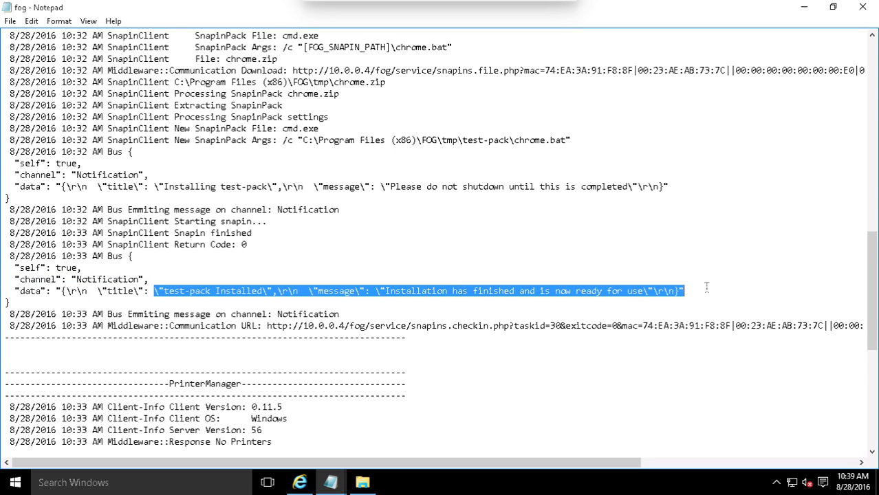
pyautogui.click(706, 288)
pyautogui.scroll(-2, 708, 286)
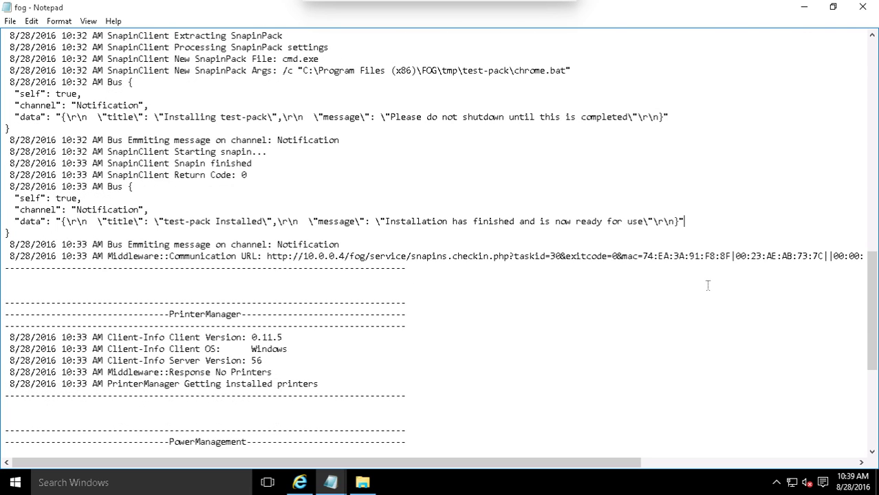
pyautogui.moveTo(6, 221); pyautogui.dragTo(723, 222)
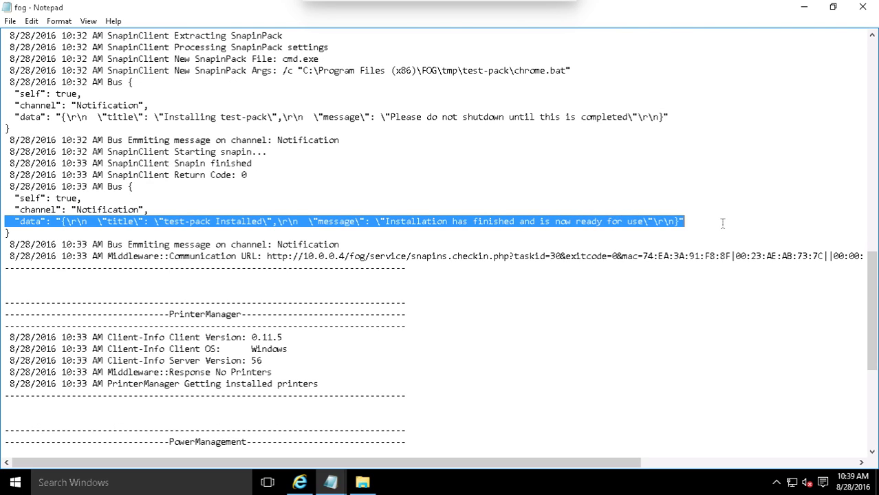
pyautogui.click(723, 222)
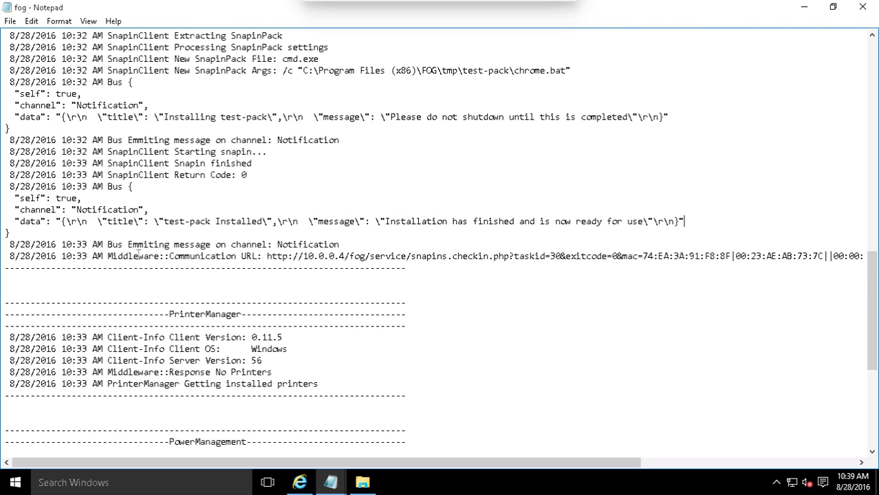
# Inspect the full snapins.checkin.php Communication URL, including its taskid and exitcode parameters, and return to the start of the lines.
pyautogui.moveTo(139, 256); pyautogui.dragTo(622, 254)
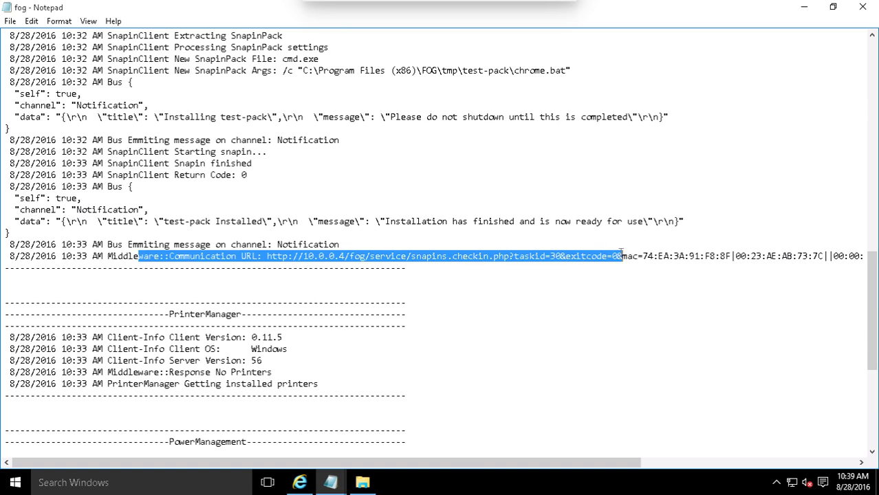
pyautogui.moveTo(464, 459); pyautogui.dragTo(719, 457)
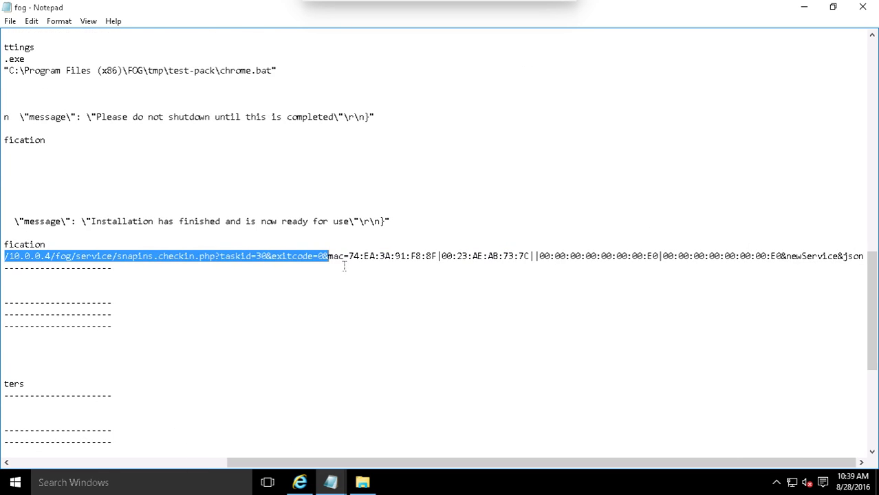
pyautogui.moveTo(344, 266); pyautogui.dragTo(647, 255)
pyautogui.click(307, 255)
pyautogui.click(652, 256)
pyautogui.moveTo(389, 463); pyautogui.dragTo(136, 483)
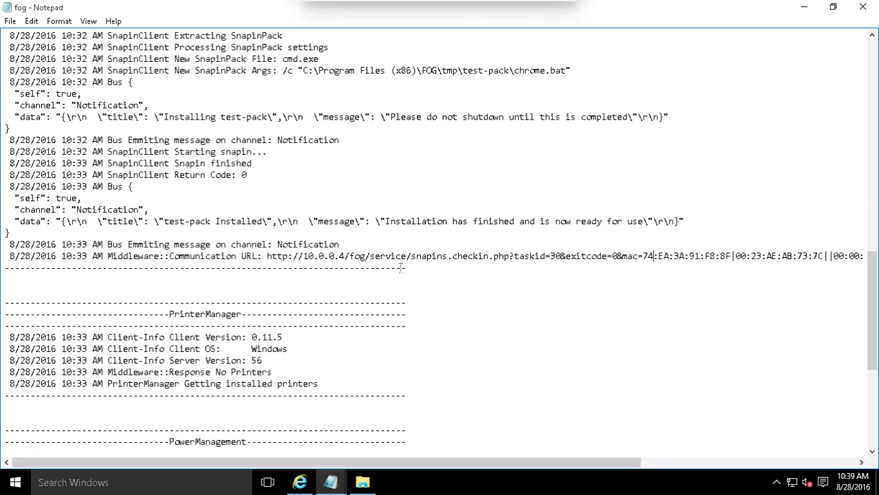
# Close the fog log and minimize the untitled notes to uncover the Local Disk (C:) folder.
pyautogui.moveTo(874, 275); pyautogui.dragTo(877, 176)
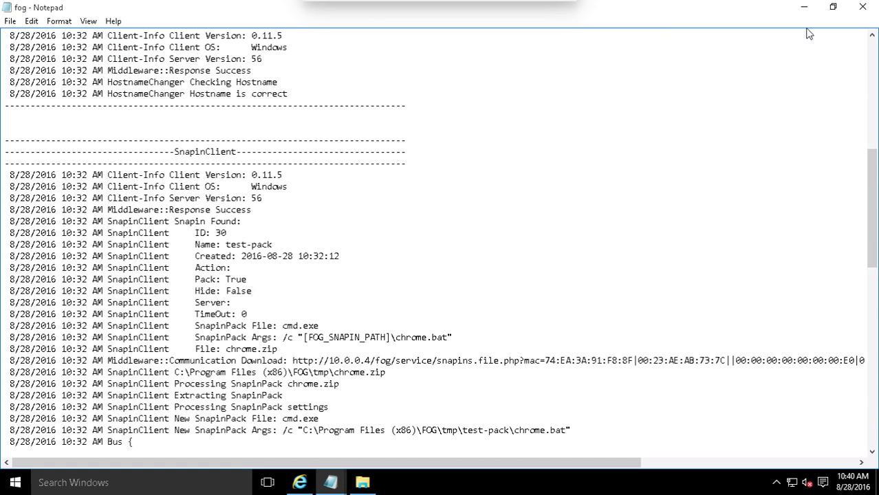
pyautogui.click(863, 6)
pyautogui.click(526, 260)
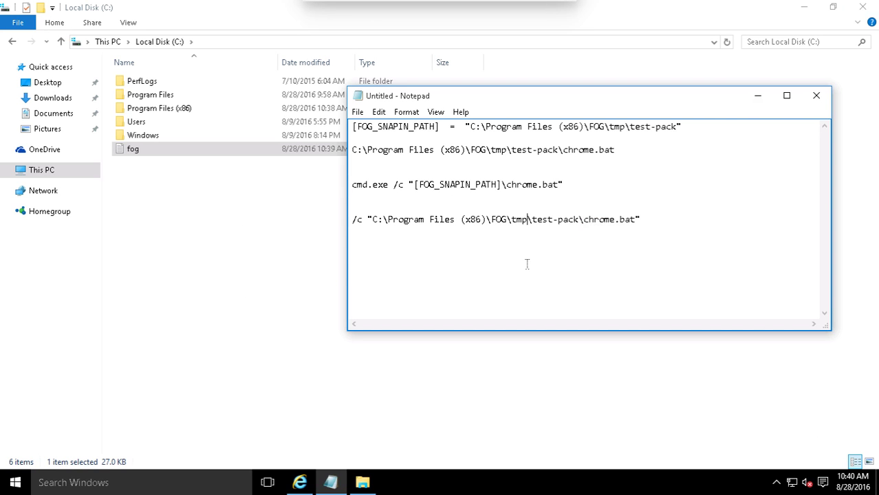
pyautogui.click(763, 100)
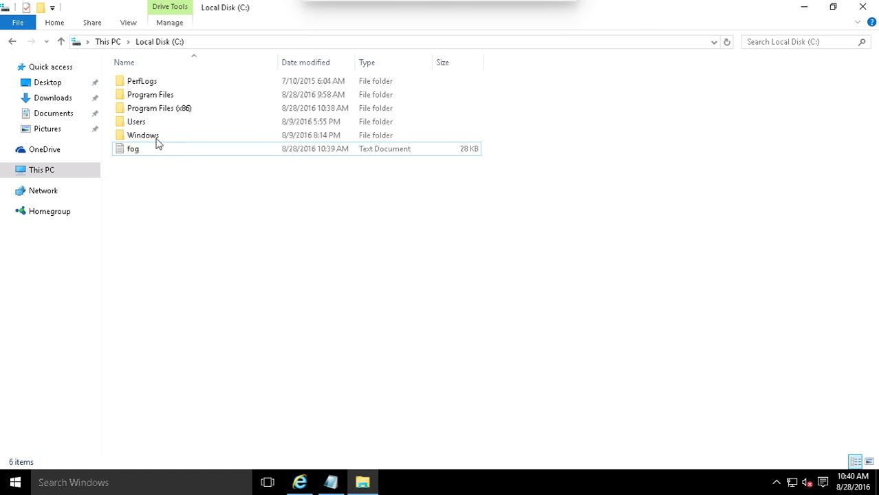
# Open the C:\Program Files (x86)\FOG\tmp folder to check which snapin files are left in it.
pyautogui.doubleClick(182, 117)
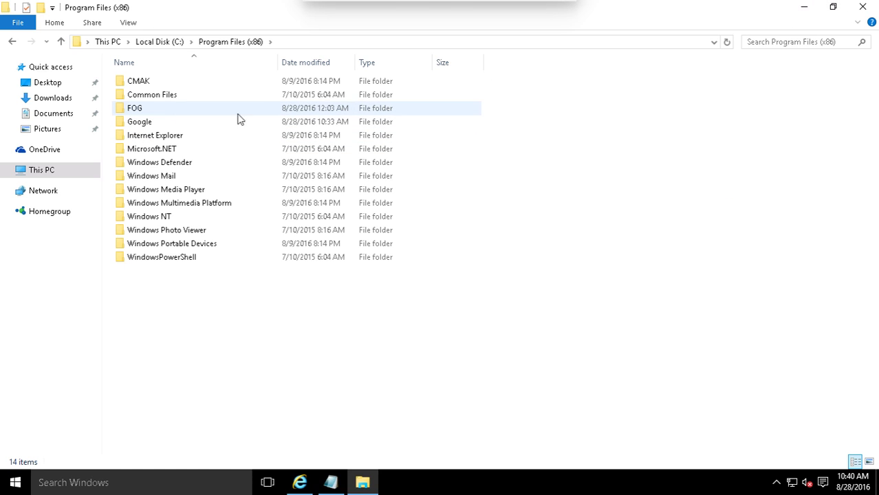
pyautogui.click(339, 112)
pyautogui.doubleClick(339, 112)
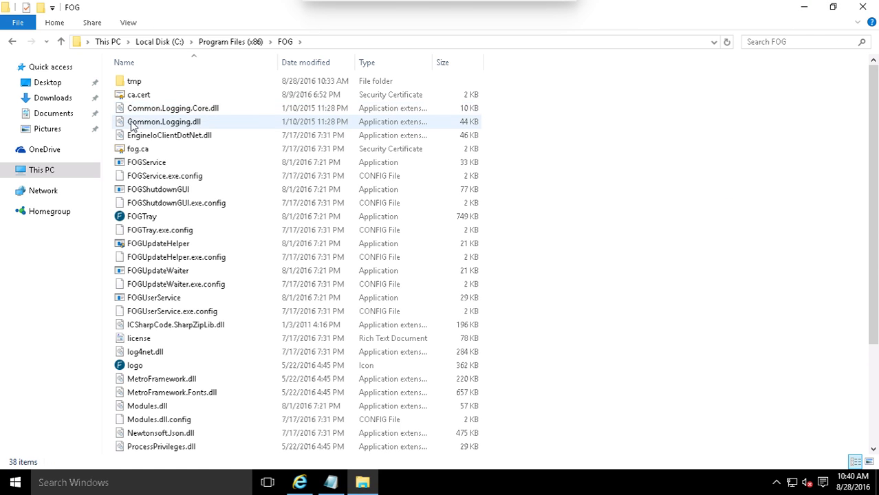
pyautogui.doubleClick(234, 84)
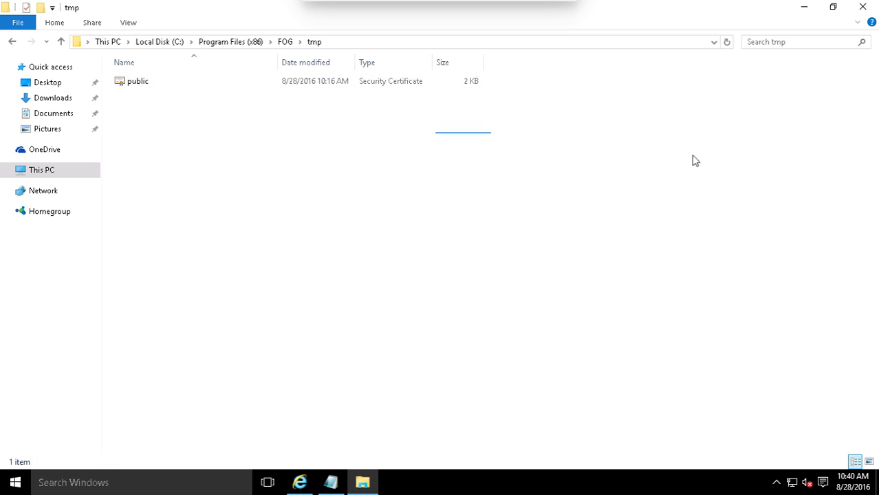
# Minimize the tmp folder window and the browser to show the desktop.
pyautogui.click(812, 8)
pyautogui.click(309, 278)
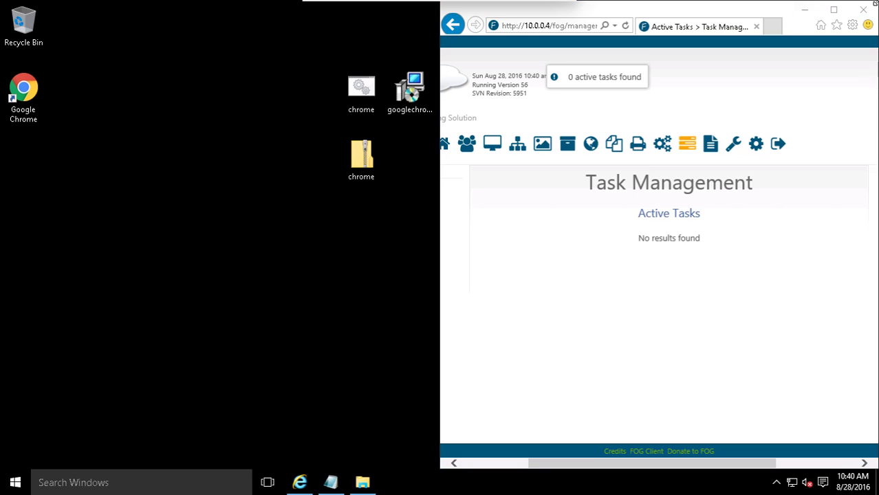
pyautogui.click(806, 12)
pyautogui.moveTo(633, 274); pyautogui.dragTo(523, 394)
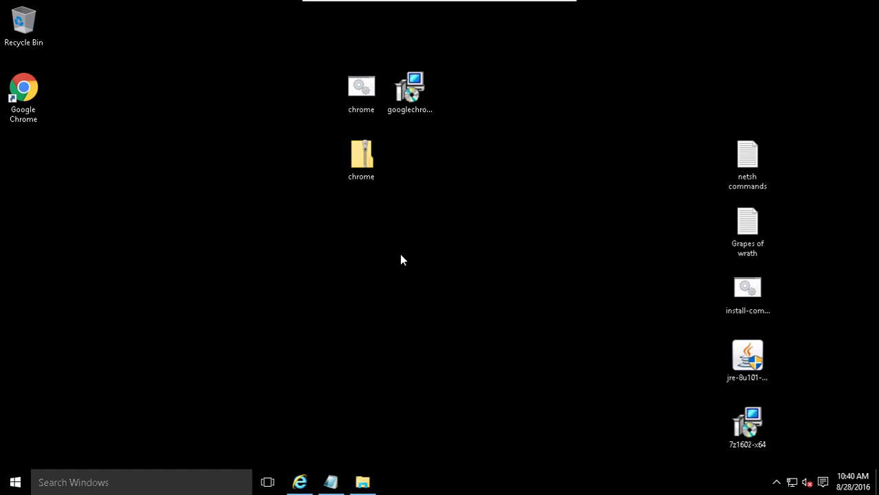
pyautogui.moveTo(403, 259); pyautogui.dragTo(425, 243)
pyautogui.moveTo(525, 198); pyautogui.dragTo(297, 378)
# Bring the browser back maximized and go to wiki.fogproject.org.
pyautogui.click(300, 482)
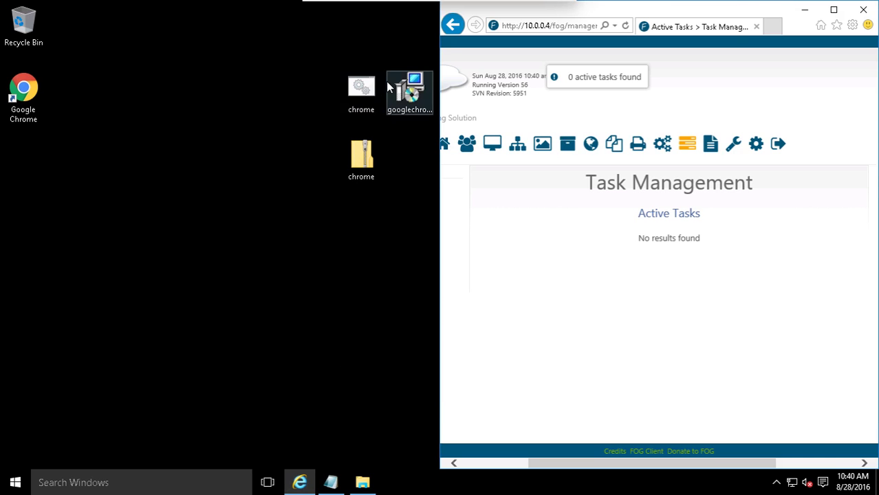
pyautogui.click(835, 11)
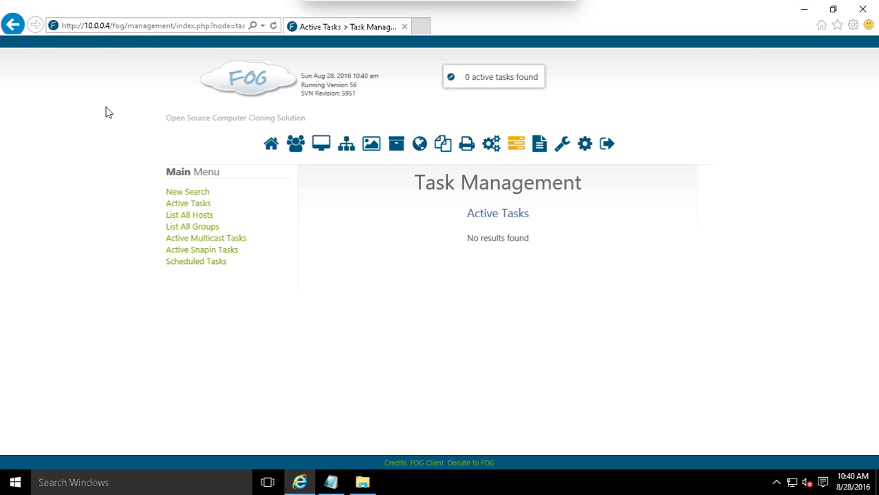
pyautogui.doubleClick(188, 25)
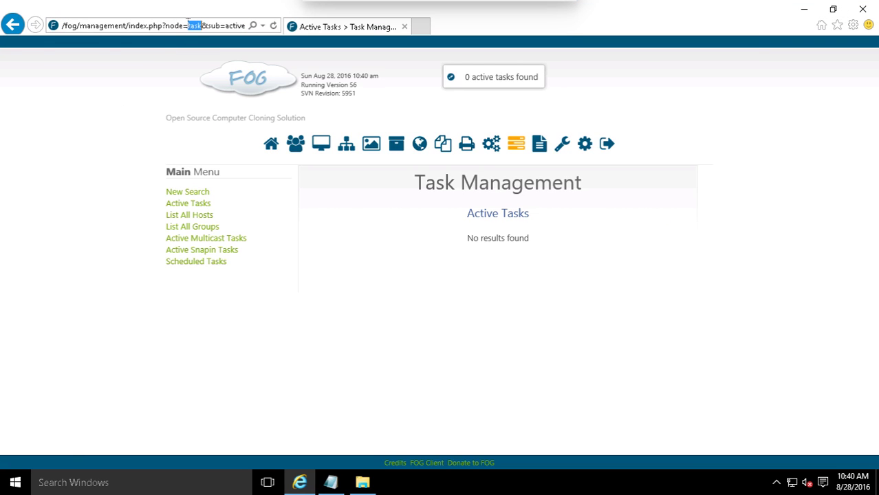
pyautogui.hotkey('ctrl', 'a')
pyautogui.write('w')
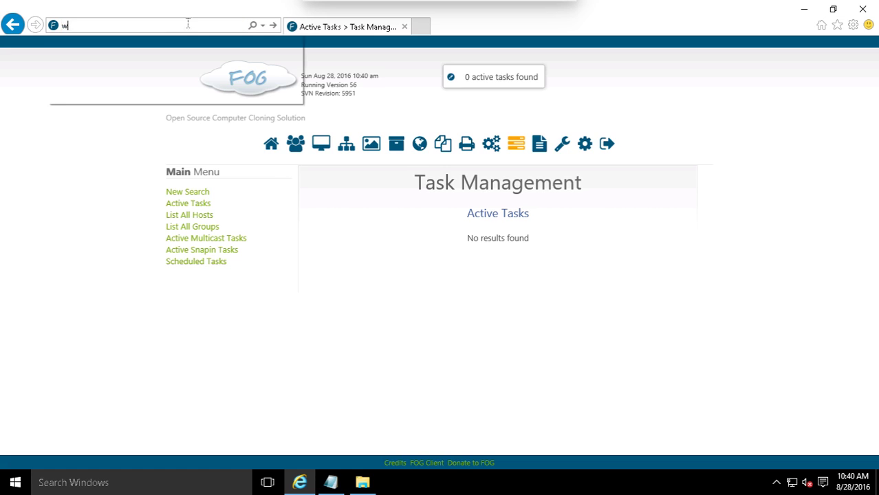
pyautogui.write('iki.fogpro')
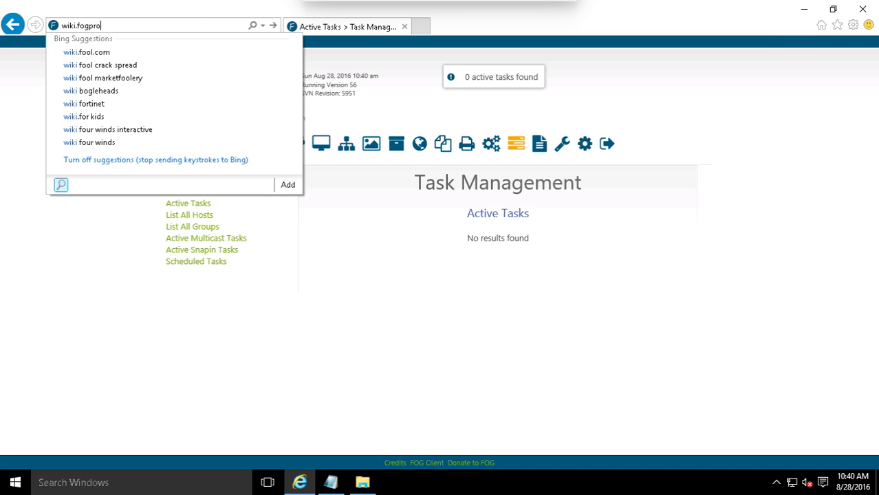
pyautogui.write('ject.org')
pyautogui.press('Return')
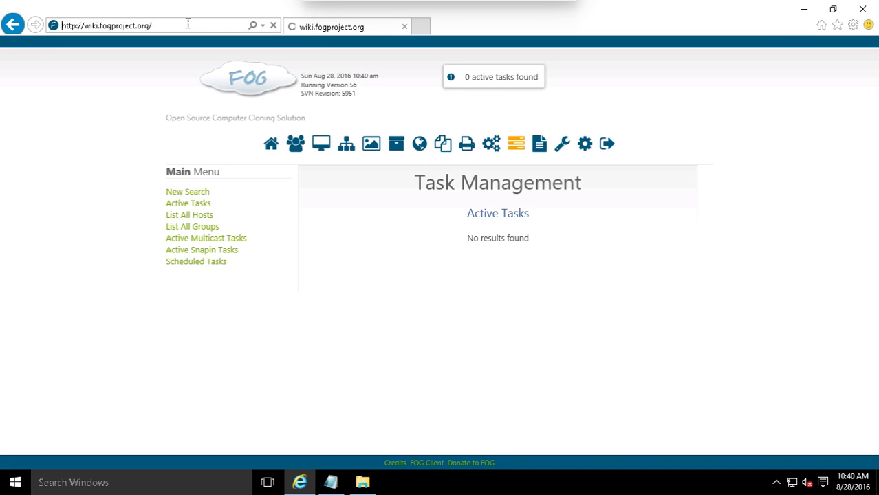
# Stop the pending page load and request wiki.fogproject.org again.
pyautogui.press('Escape')
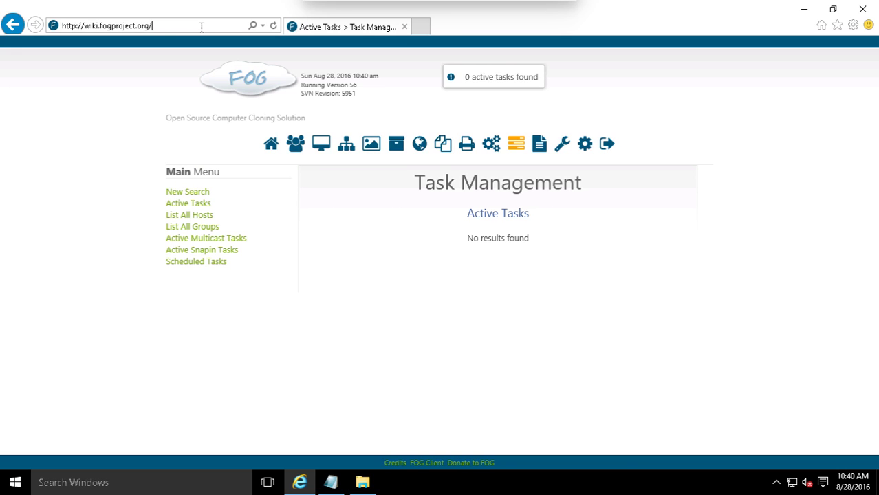
pyautogui.moveTo(171, 28); pyautogui.dragTo(102, 28)
pyautogui.press('Return')
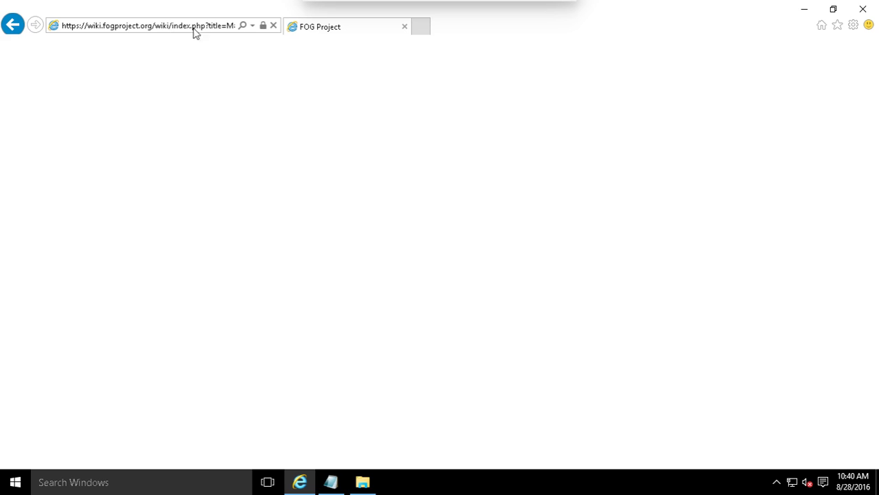
# Search the FOG wiki for SnapinPacks to open that article.
pyautogui.moveTo(538, 24)
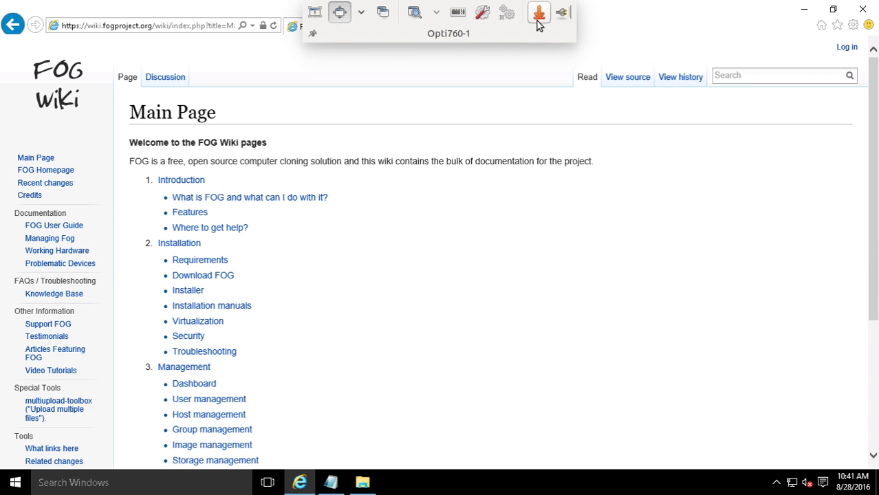
pyautogui.click(761, 75)
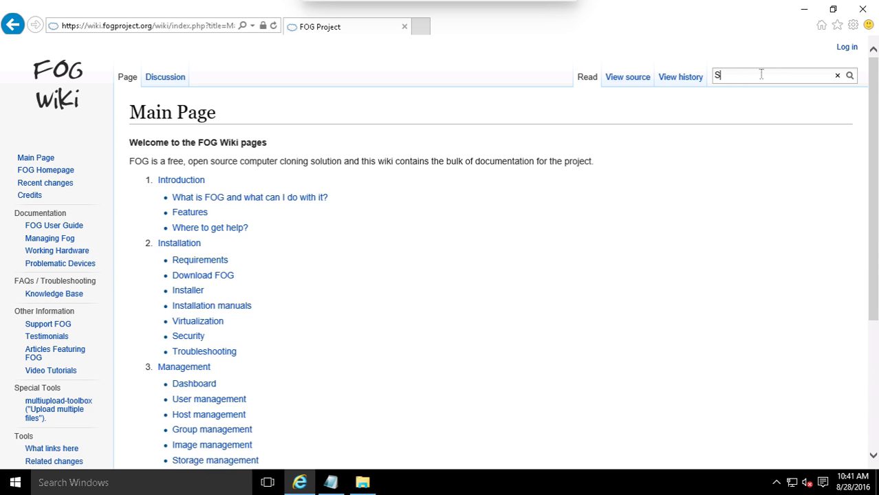
pyautogui.write('SnapinPack')
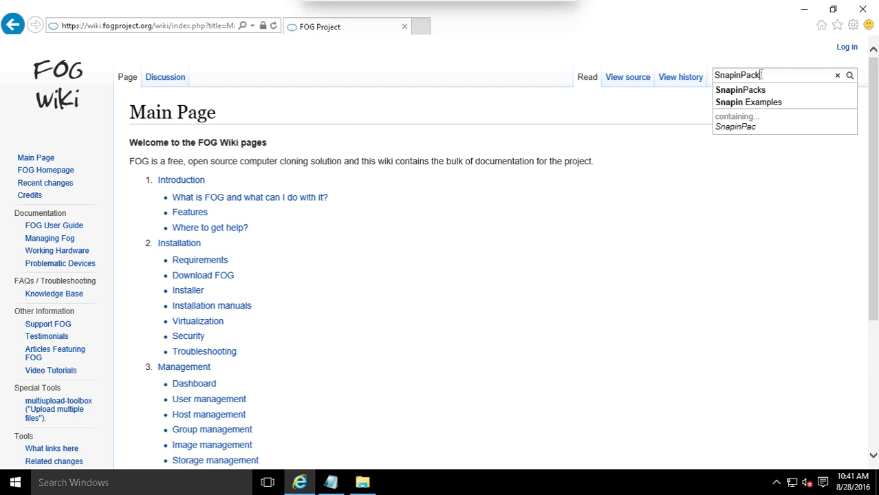
pyautogui.write('s')
pyautogui.press('Return')
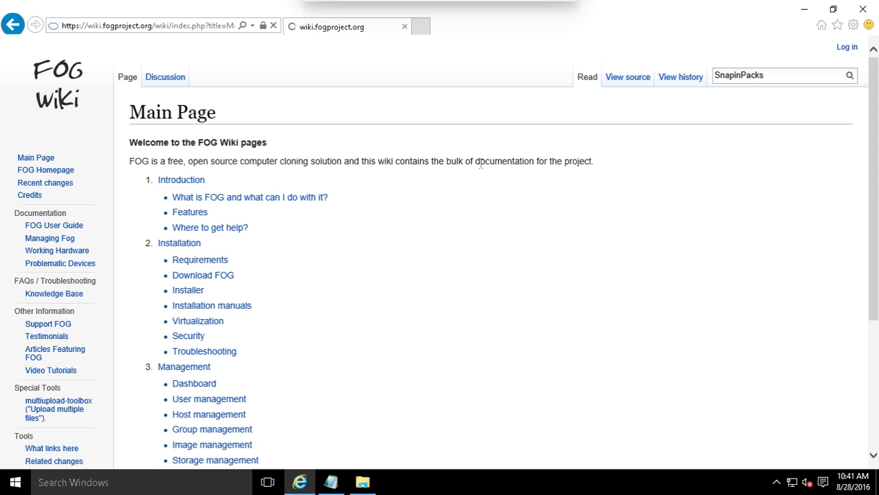
# Read through the SnapinPacks article, including the section on compressed packs and extraction paths, and return to its contents list.
pyautogui.moveTo(875, 83); pyautogui.dragTo(859, 180)
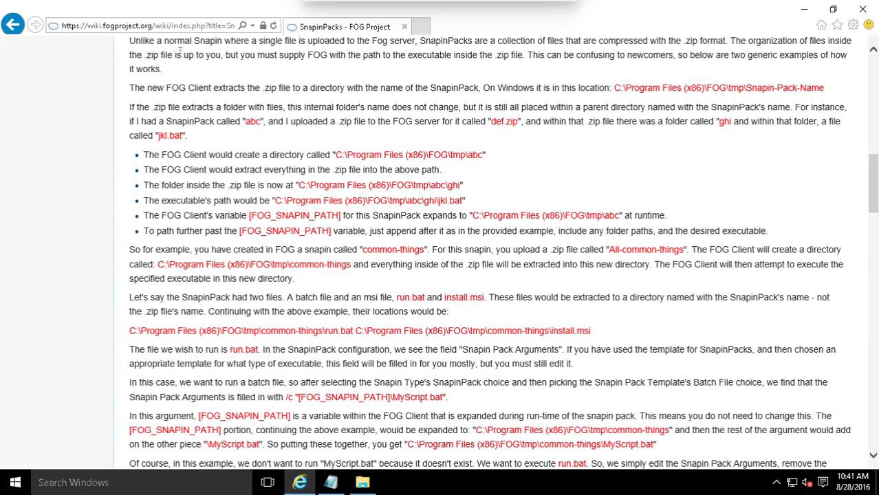
pyautogui.moveTo(180, 68); pyautogui.dragTo(488, 365)
pyautogui.click(850, 191)
pyautogui.moveTo(872, 192); pyautogui.dragTo(873, 188)
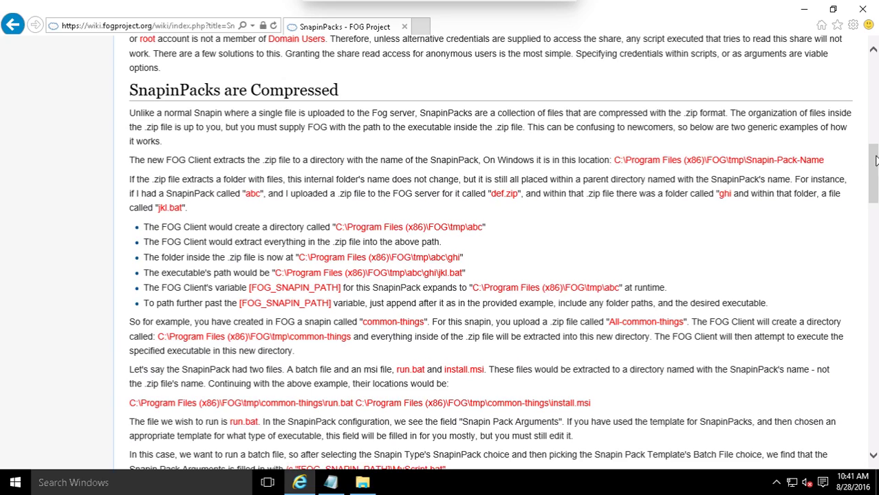
pyautogui.moveTo(873, 166); pyautogui.dragTo(877, 62)
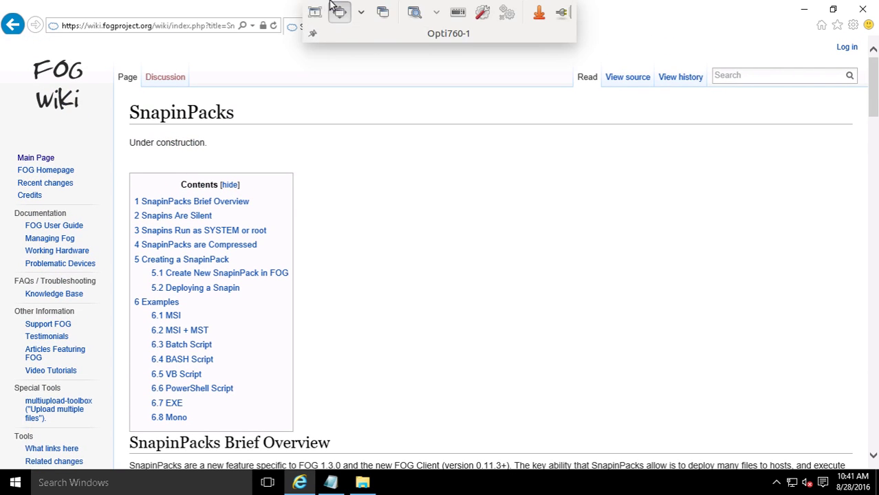
# Leave the full-screen view of the Opti760-1 remote session and switch to OBS.
pyautogui.click(339, 8)
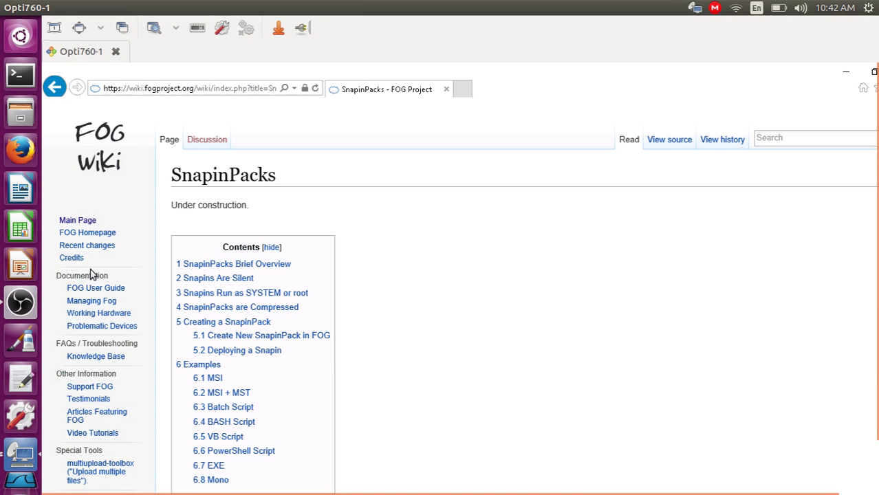
pyautogui.click(21, 304)
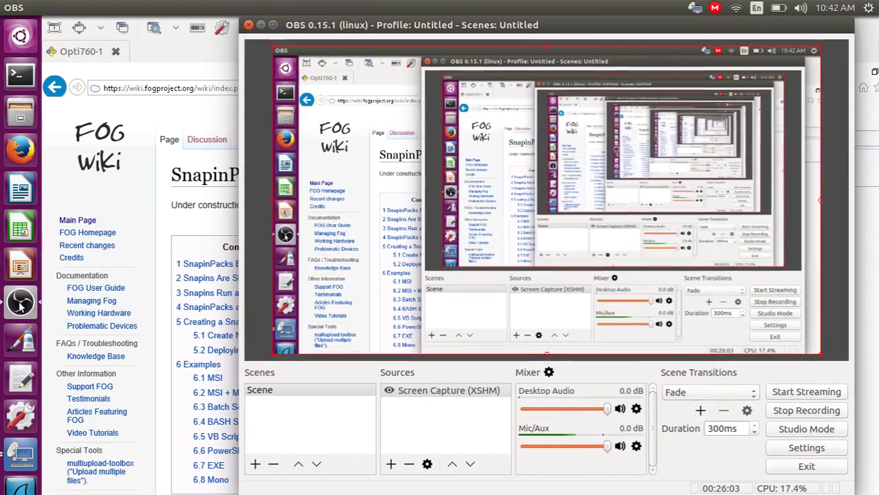